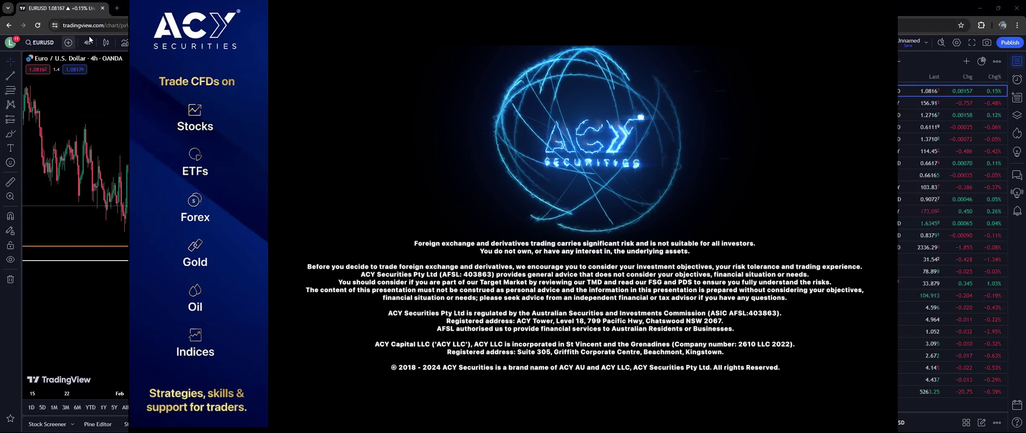
# Step: Switch the EURUSD chart to the 1-hour timeframe, leaving no new alert on it
pyautogui.click(89, 36)
pyautogui.click(93, 219)
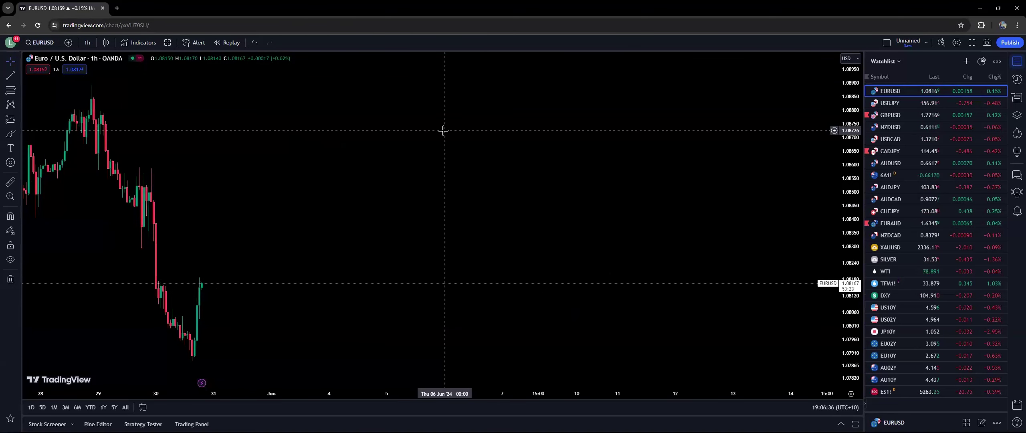
pyautogui.hotkey('alt', 'a')
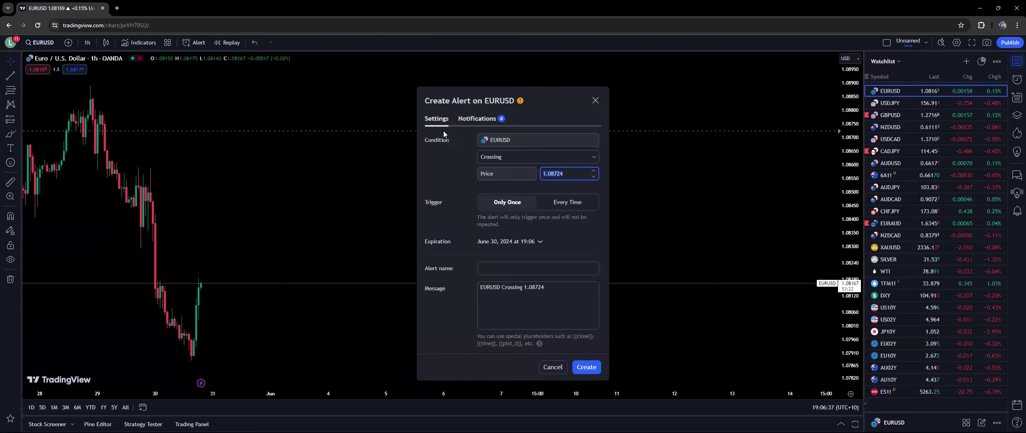
pyautogui.click(595, 100)
# Step: Examine EURUSD's hourly price history through May, including the marked levels at 1.07600 and 1.07400
pyautogui.moveTo(382, 209); pyautogui.dragTo(541, 206)
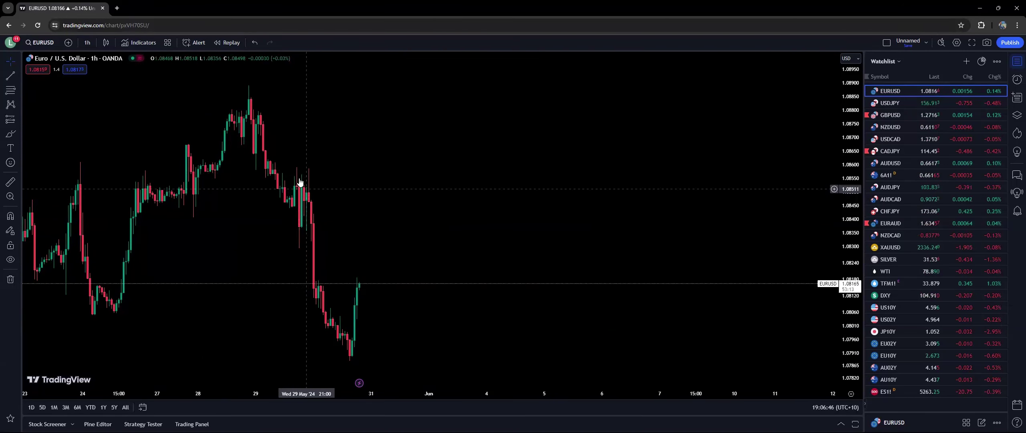
pyautogui.moveTo(401, 179); pyautogui.dragTo(489, 172)
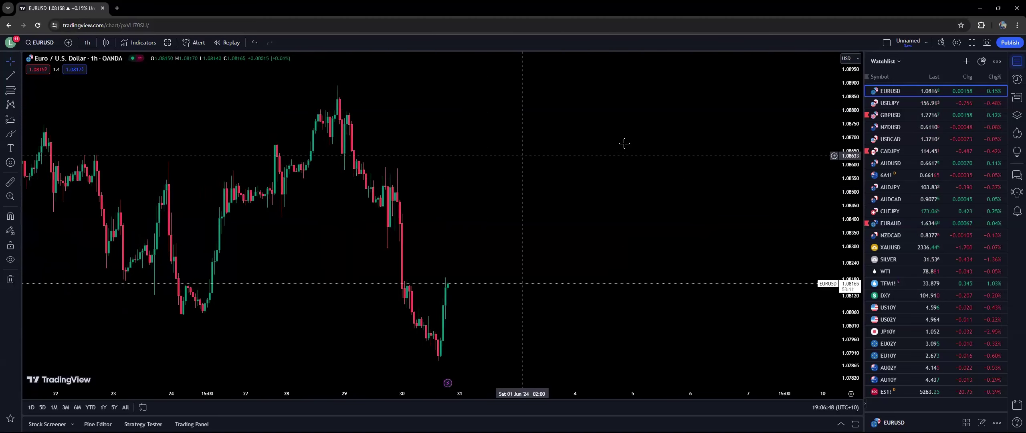
pyautogui.moveTo(488, 136); pyautogui.dragTo(618, 142)
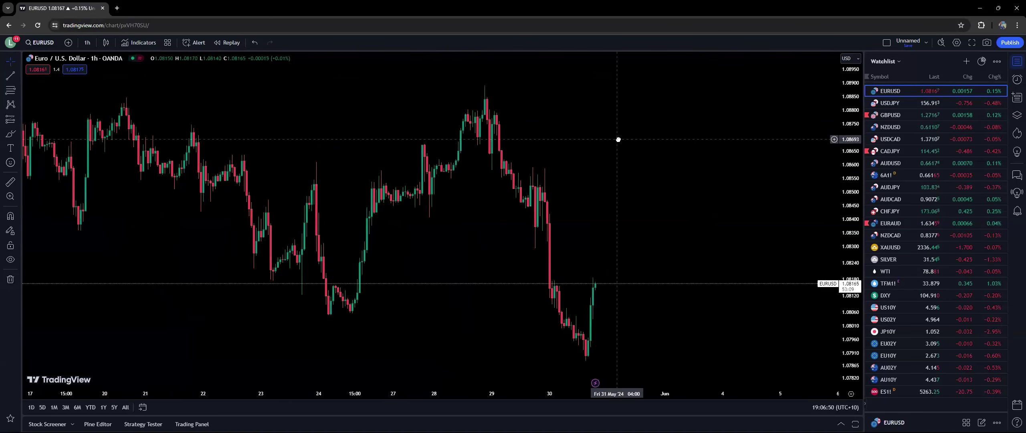
pyautogui.scroll(-5, 722, 174)
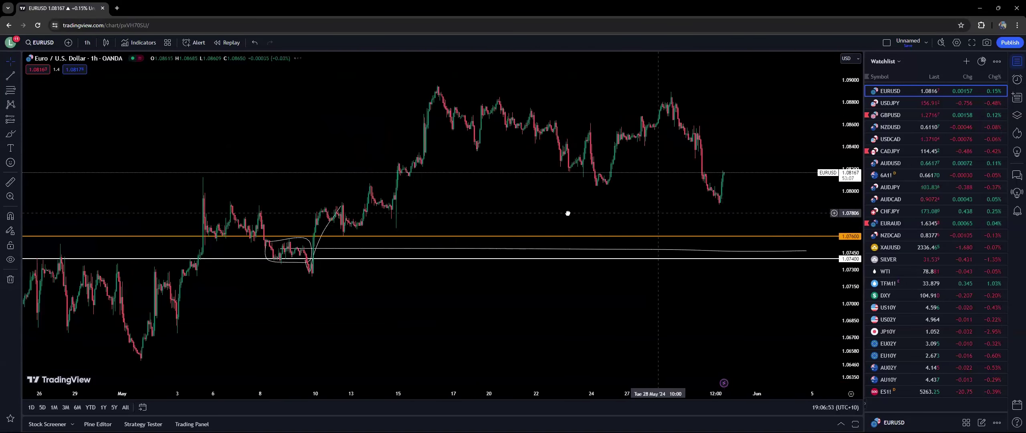
pyautogui.moveTo(566, 213); pyautogui.dragTo(402, 228)
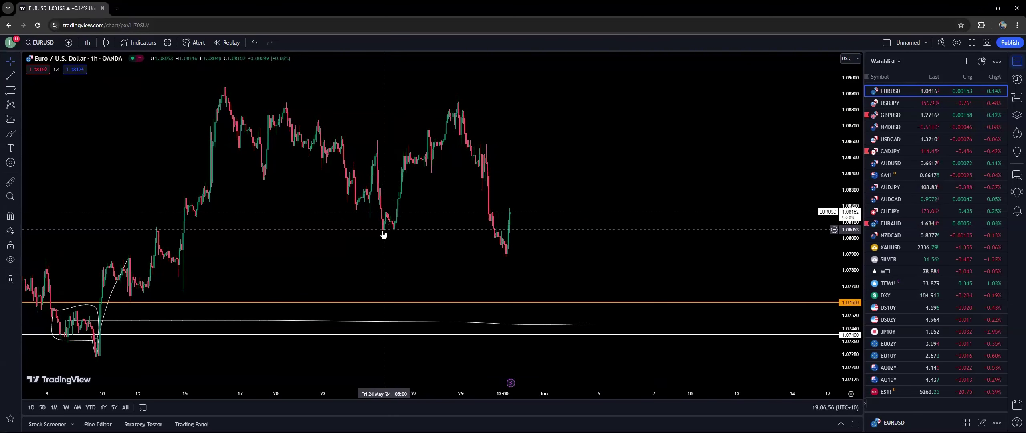
pyautogui.scroll(-5, 390, 229)
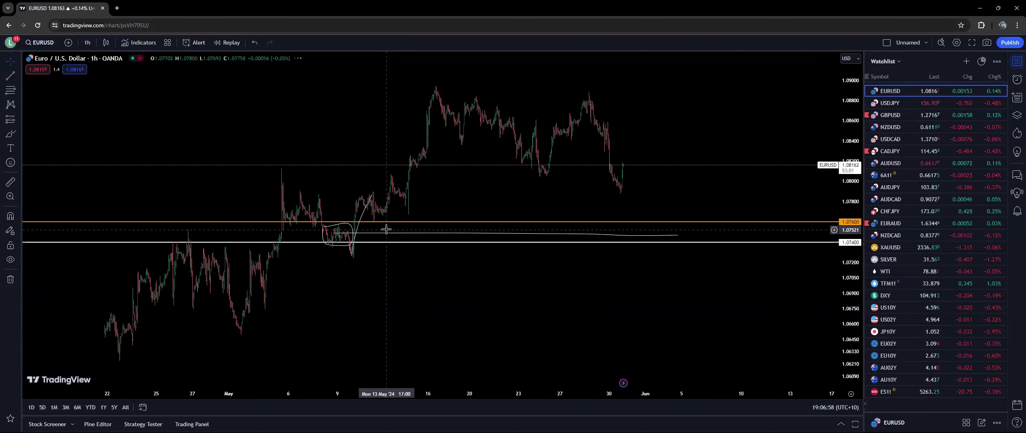
pyautogui.scroll(5, 478, 249)
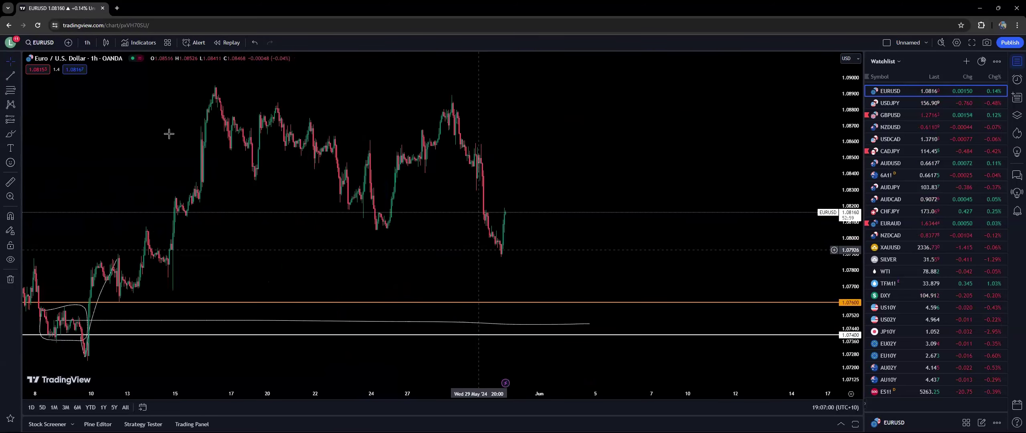
# Step: Draw a horizontal trend line at about 1.0805 from the 24 May low to 30 May, and close the advertisement
pyautogui.click(86, 42)
pyautogui.click(288, 235)
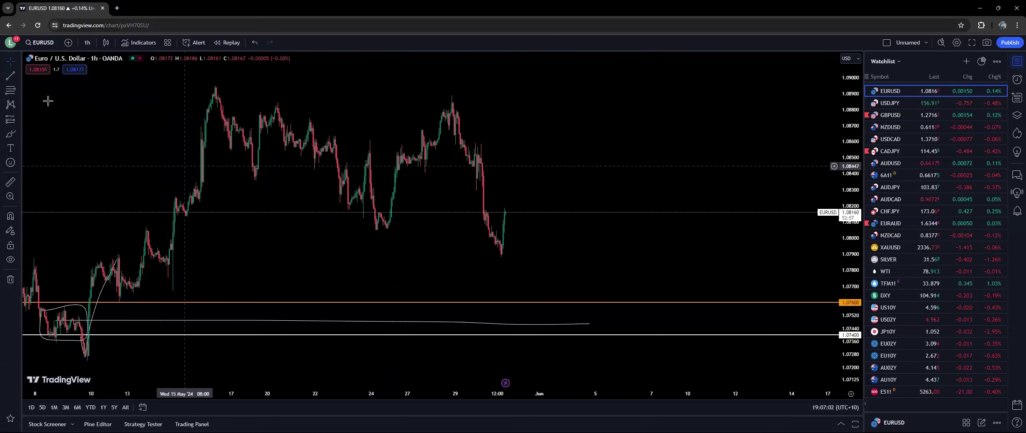
pyautogui.click(376, 230)
pyautogui.click(493, 230)
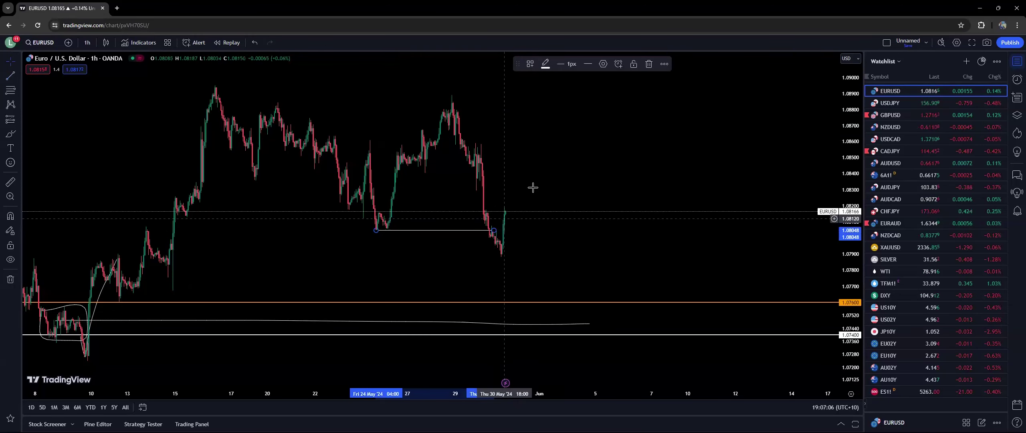
pyautogui.moveTo(357, 120)
pyautogui.mouseDown()
pyautogui.moveTo(266, 128)
pyautogui.moveTo(353, 126)
pyautogui.mouseUp()
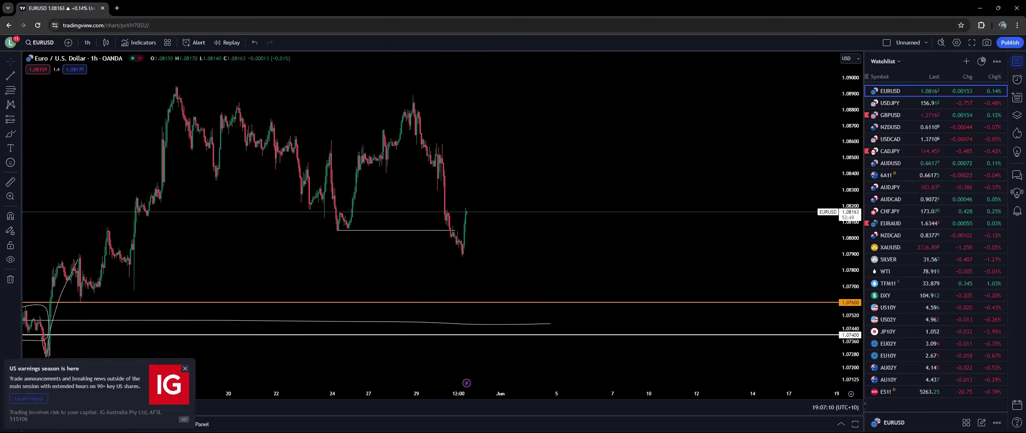
pyautogui.click(185, 370)
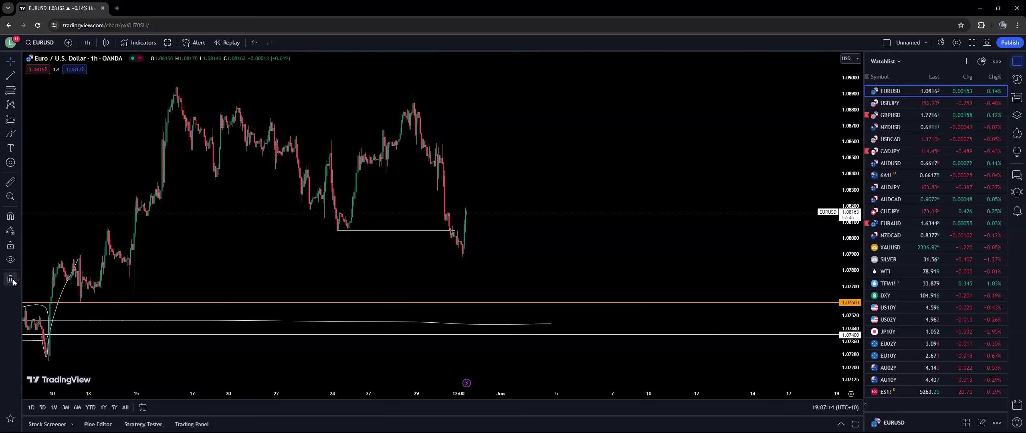
# Step: Brush a large loop around the 29–30 May sell-off, circle the consolidation at its start, and trace the decline
pyautogui.moveTo(227, 273)
pyautogui.mouseDown()
pyautogui.moveTo(326, 276)
pyautogui.moveTo(209, 286)
pyautogui.moveTo(329, 285)
pyautogui.mouseUp()
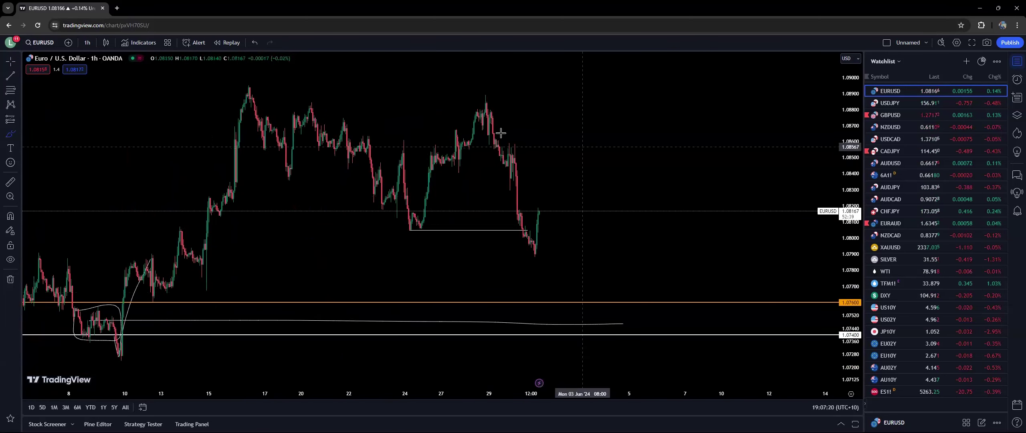
pyautogui.moveTo(519, 139)
pyautogui.mouseDown()
pyautogui.moveTo(566, 272)
pyautogui.moveTo(511, 146)
pyautogui.mouseUp()
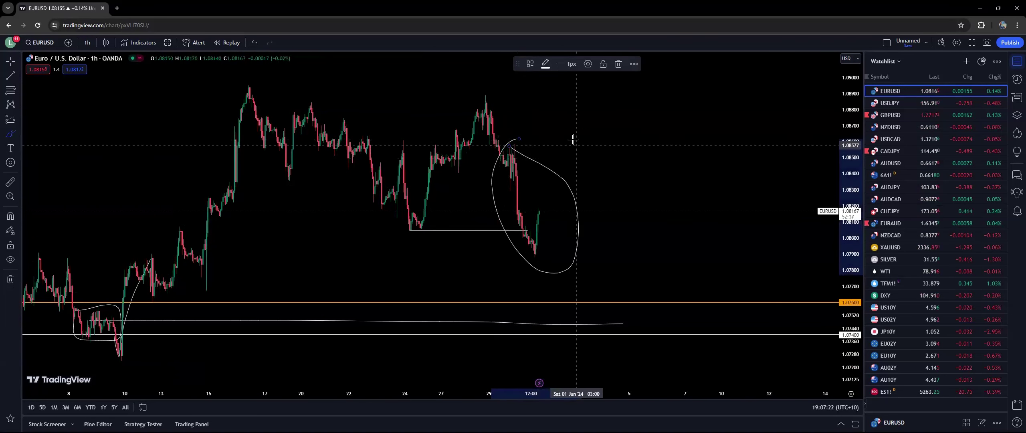
pyautogui.scroll(5, 577, 177)
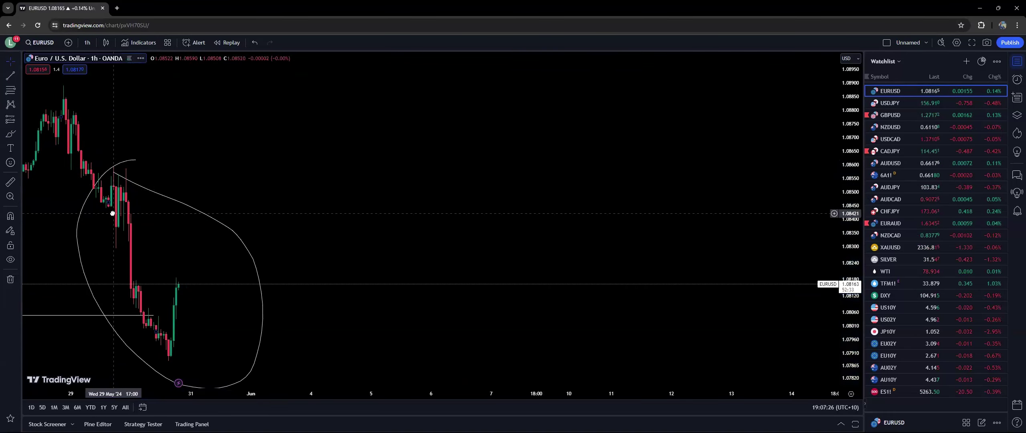
pyautogui.moveTo(251, 222); pyautogui.dragTo(413, 223)
pyautogui.click(8, 137)
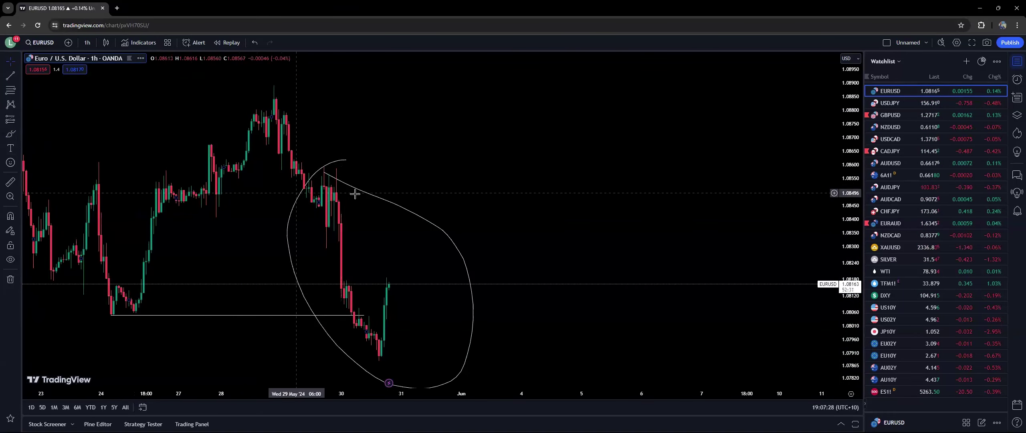
pyautogui.moveTo(334, 182); pyautogui.dragTo(307, 229)
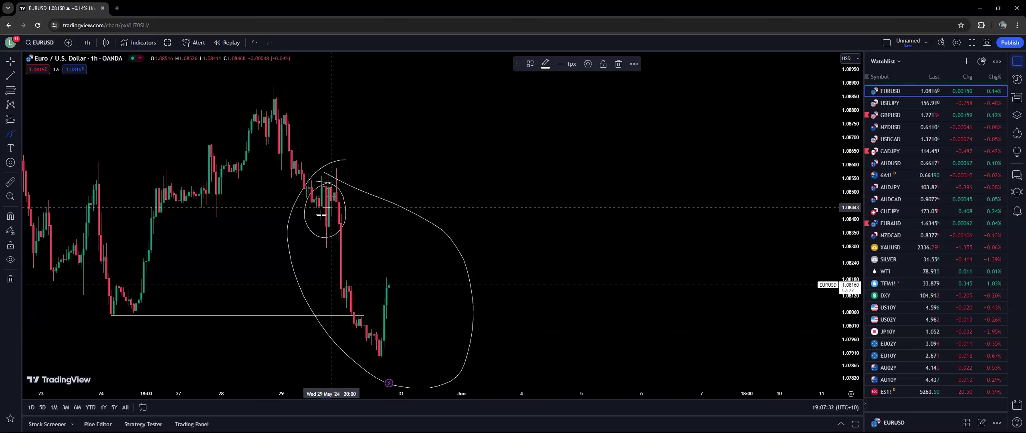
pyautogui.moveTo(333, 198)
pyautogui.mouseDown()
pyautogui.moveTo(355, 323)
pyautogui.moveTo(385, 354)
pyautogui.mouseUp()
pyautogui.moveTo(352, 305); pyautogui.dragTo(341, 187)
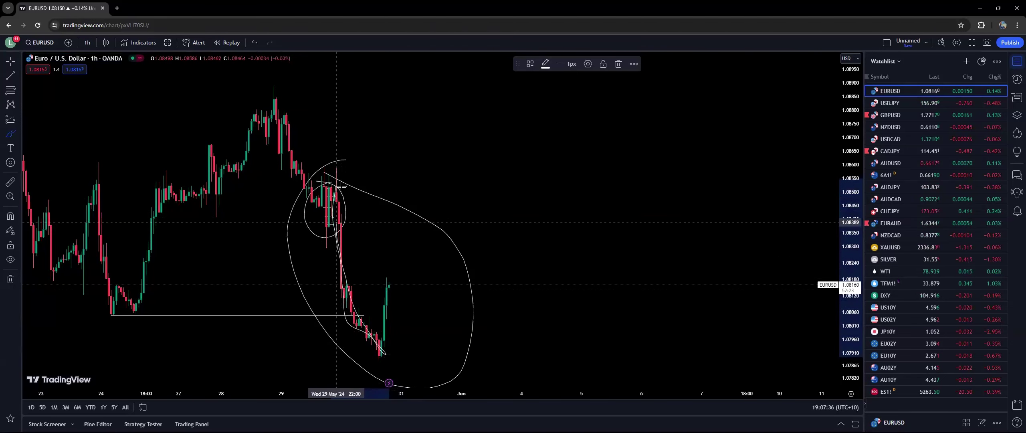
pyautogui.moveTo(345, 260)
pyautogui.mouseDown()
pyautogui.moveTo(363, 333)
pyautogui.moveTo(339, 200)
pyautogui.moveTo(346, 262)
pyautogui.mouseUp()
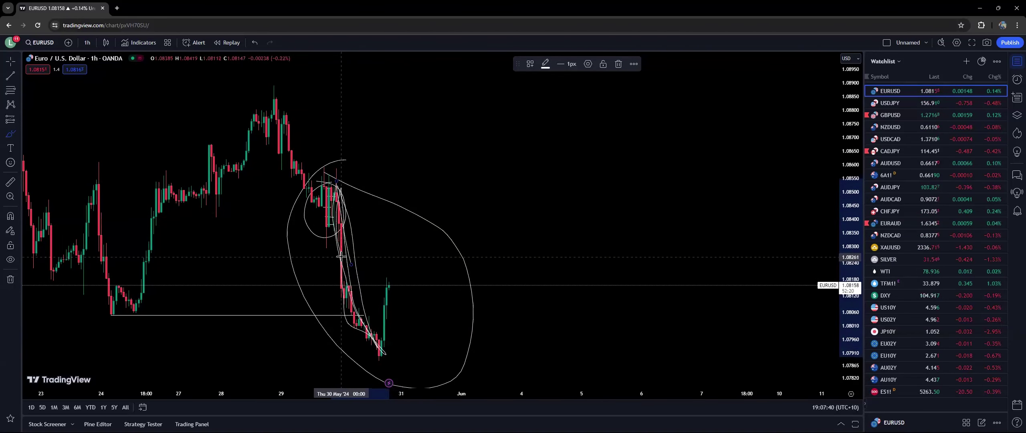
# Step: Undo all the brush marks around the late-May sell-off, keeping the horizontal trend line
pyautogui.hotkey('ctrl', 'z')
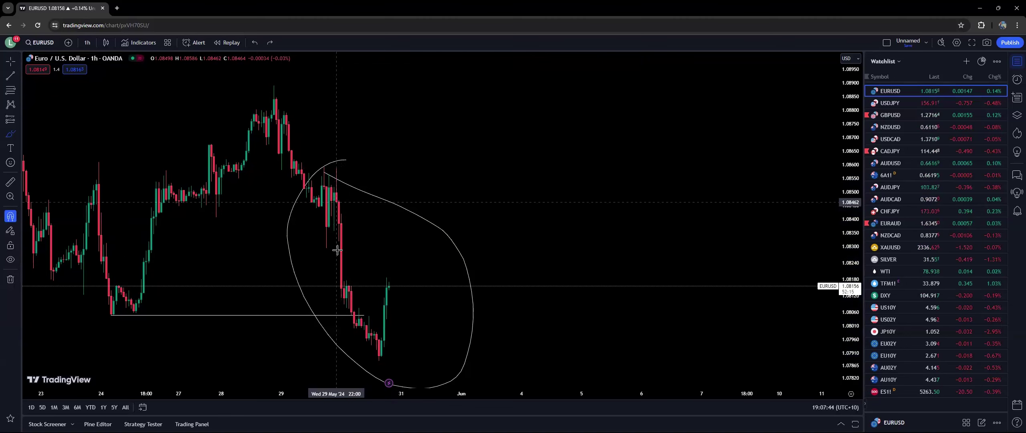
pyautogui.hscroll(5, 337, 250)
pyautogui.hotkey('ctrl', 'z')
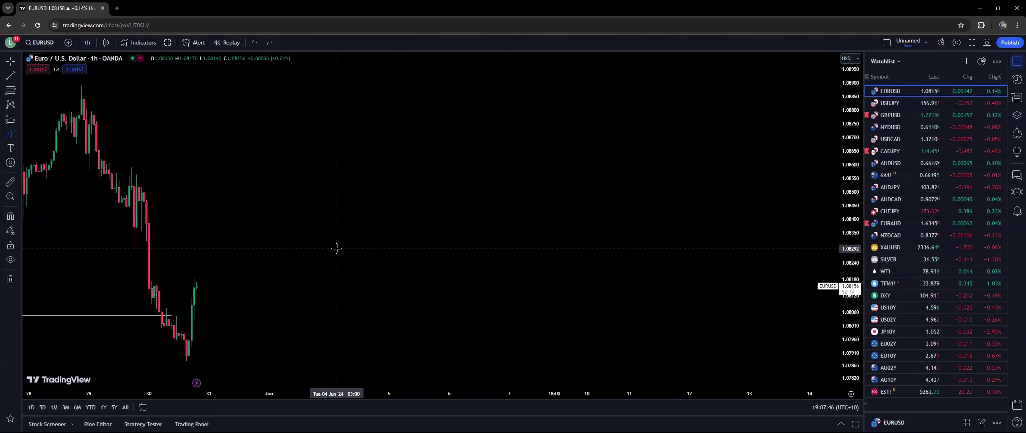
pyautogui.scroll(-5, 337, 248)
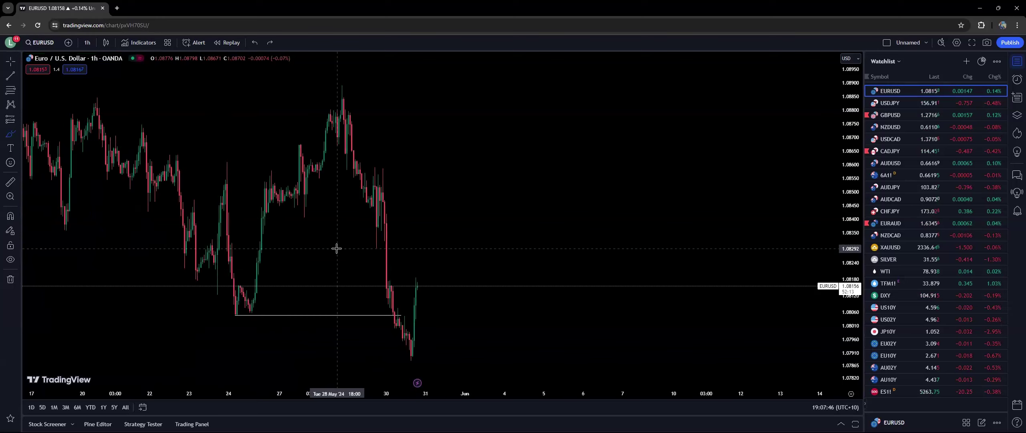
# Step: Open youtube.com in a new browser tab
pyautogui.click(116, 8)
pyautogui.write('youtube.com')
pyautogui.press('Return')
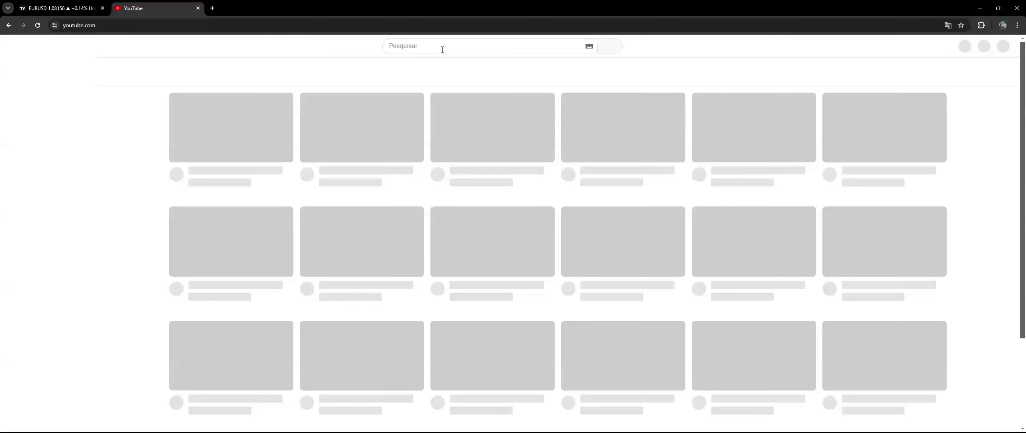
# Step: Search YouTube for "acy securities"
pyautogui.click(442, 47)
pyautogui.write('ac')
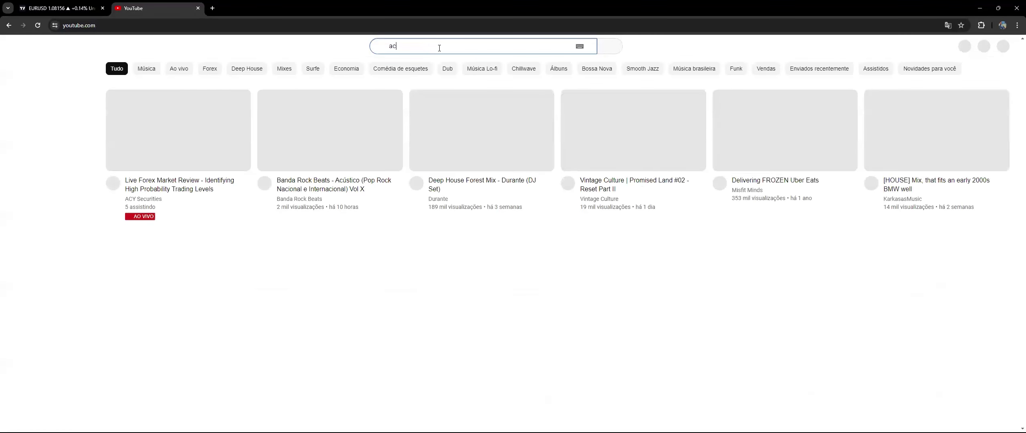
pyautogui.write('y securities')
pyautogui.press('Return')
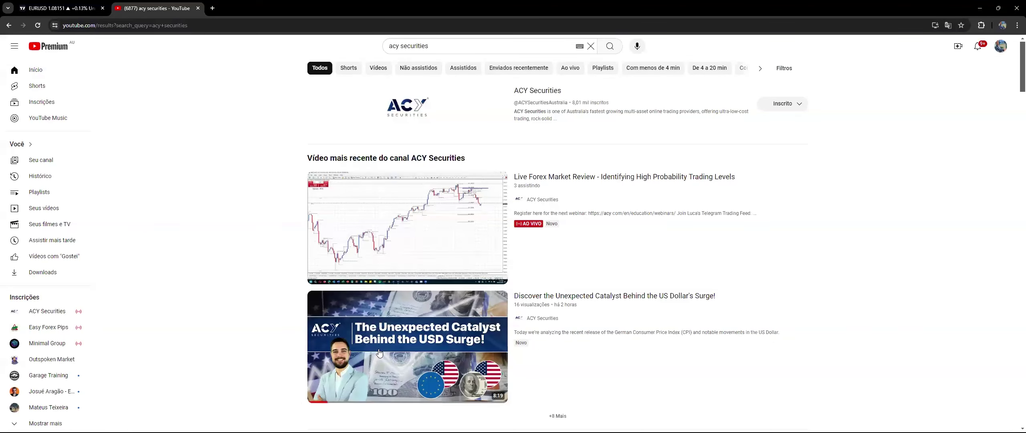
# Step: Play the video "Discover the Unexpected Catalyst Behind the US Dollar's Surge!" and turn off its subtitles
pyautogui.click(380, 347)
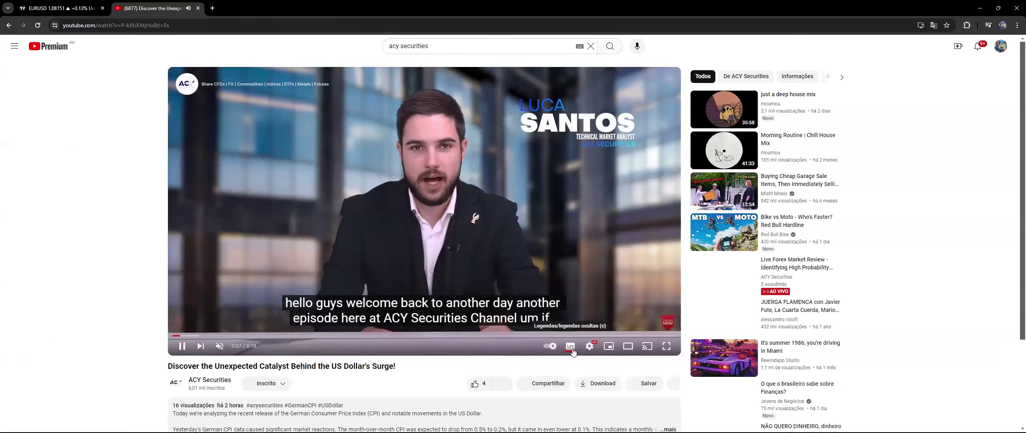
pyautogui.click(570, 348)
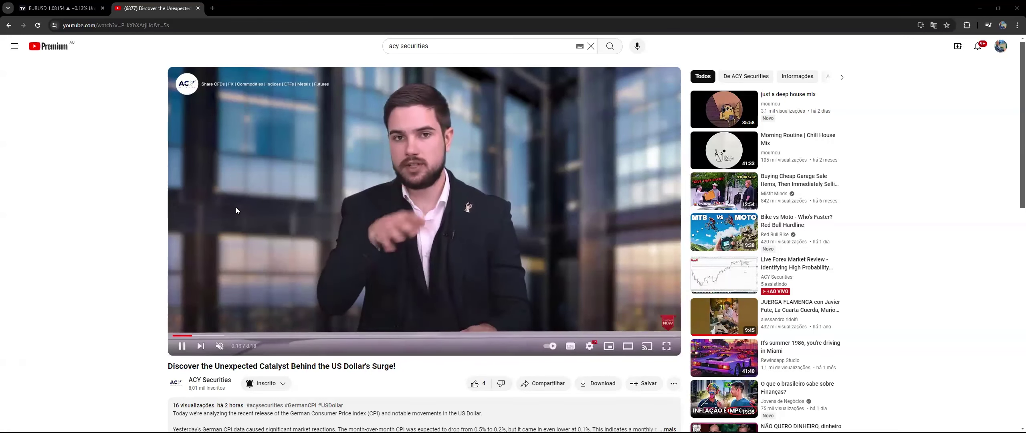
# Step: Switch back to the TradingView tab and load the DXY (U.S. Dollar Index) chart from the watchlist
pyautogui.hotkey('ctrl', 'Tab')
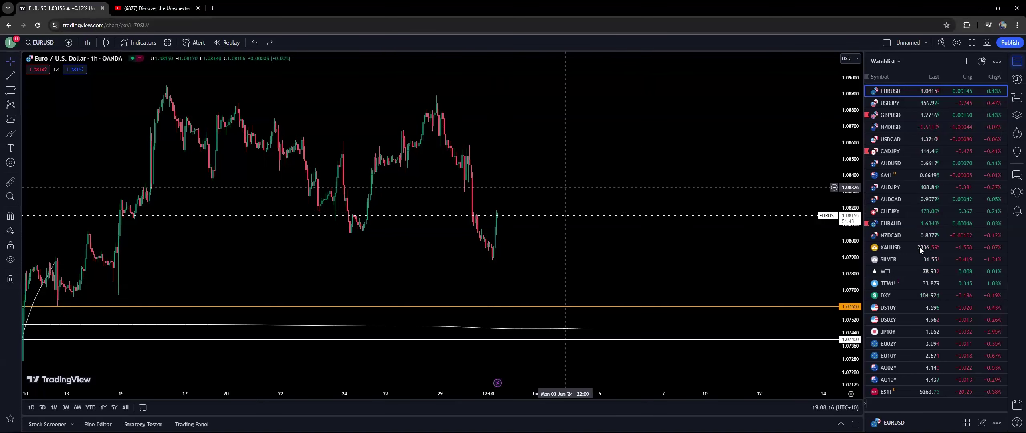
pyautogui.click(897, 294)
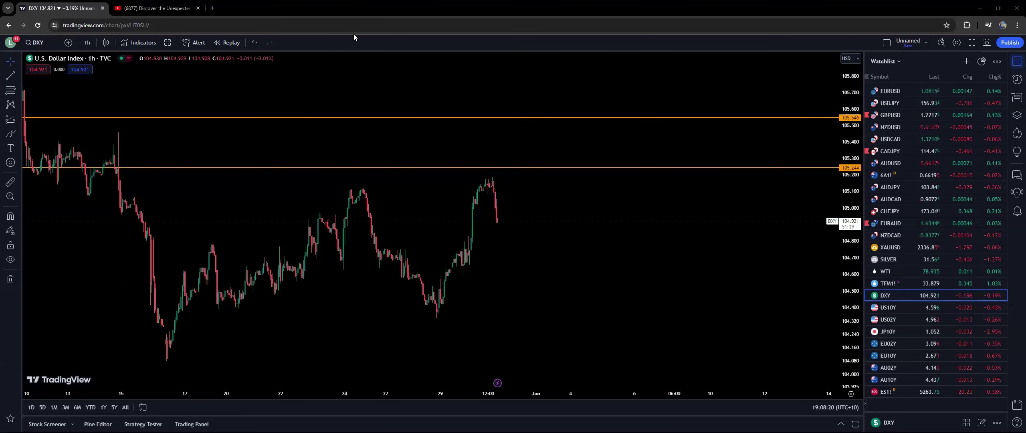
pyautogui.scroll(-3, 450, 187)
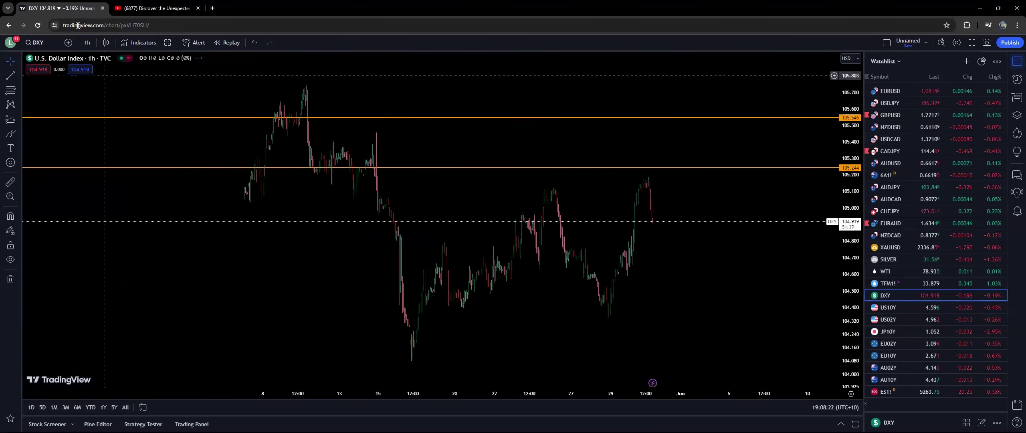
# Step: Set the DXY chart to the 4-hour timeframe and examine the May price action below the 105.244 level
pyautogui.click(87, 42)
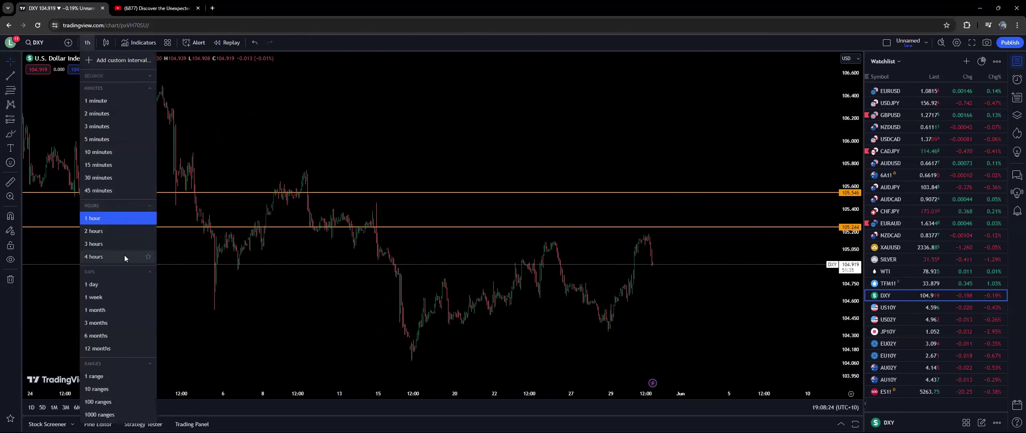
pyautogui.click(97, 256)
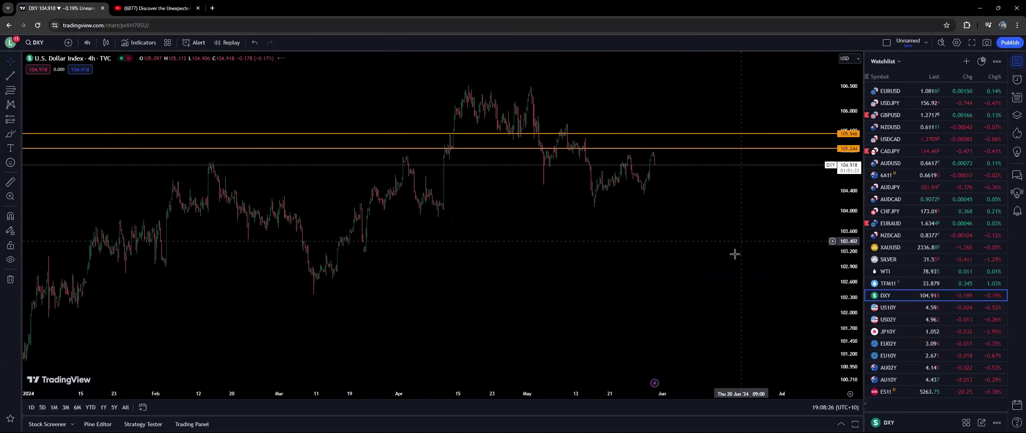
pyautogui.scroll(5, 735, 254)
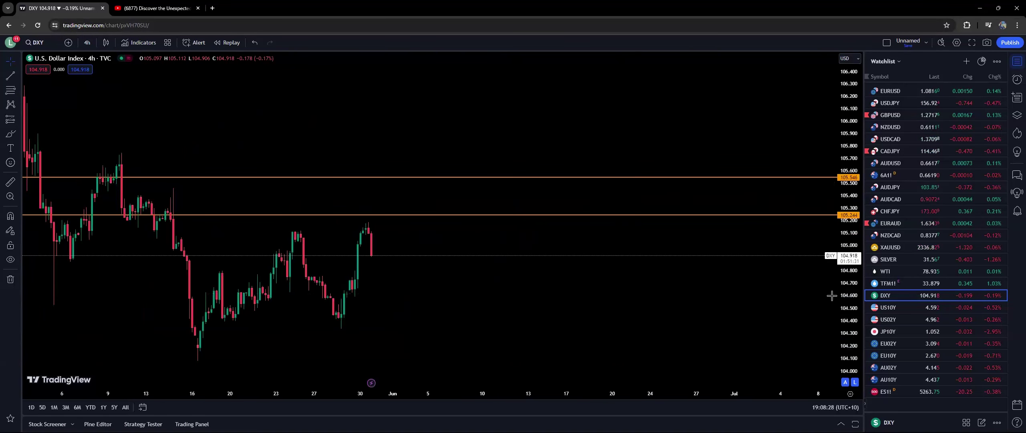
pyautogui.moveTo(832, 296); pyautogui.dragTo(635, 199)
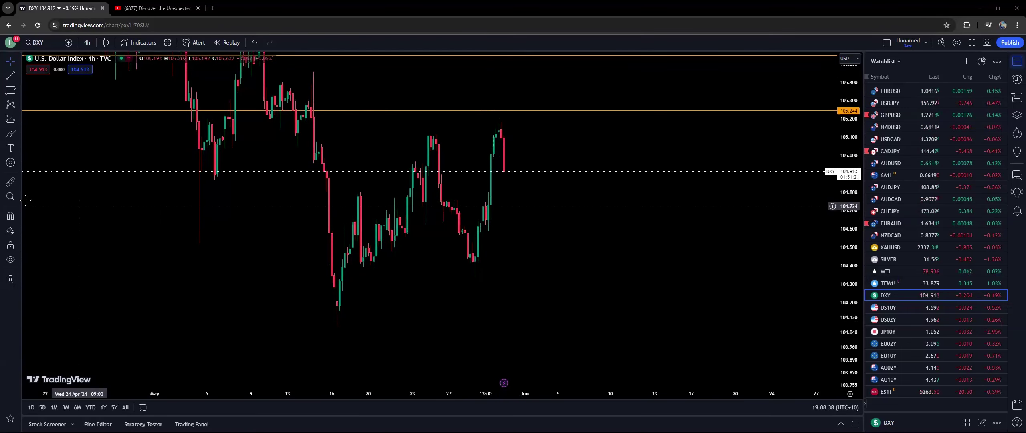
# Step: Measure the late-May DXY rally from its swing low to the latest high and review the index's wider 4-hour price history
pyautogui.click(11, 181)
pyautogui.click(475, 278)
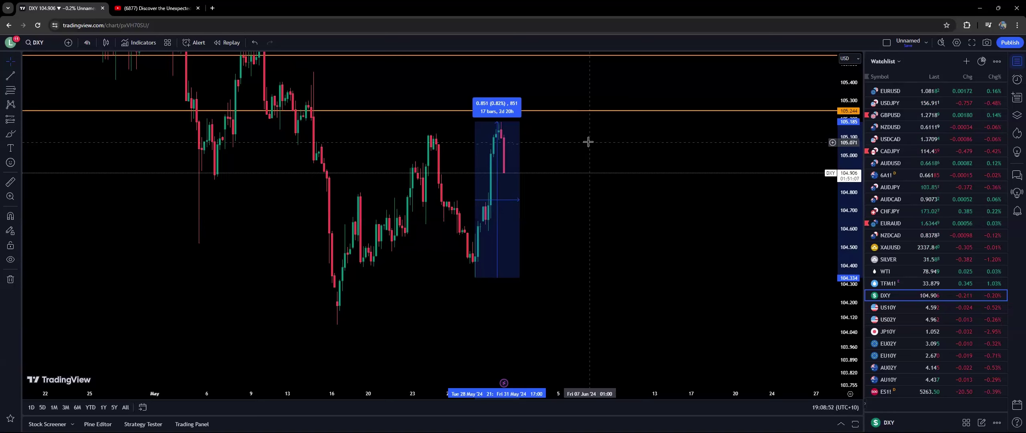
pyautogui.click(587, 142)
pyautogui.scroll(-4, 593, 174)
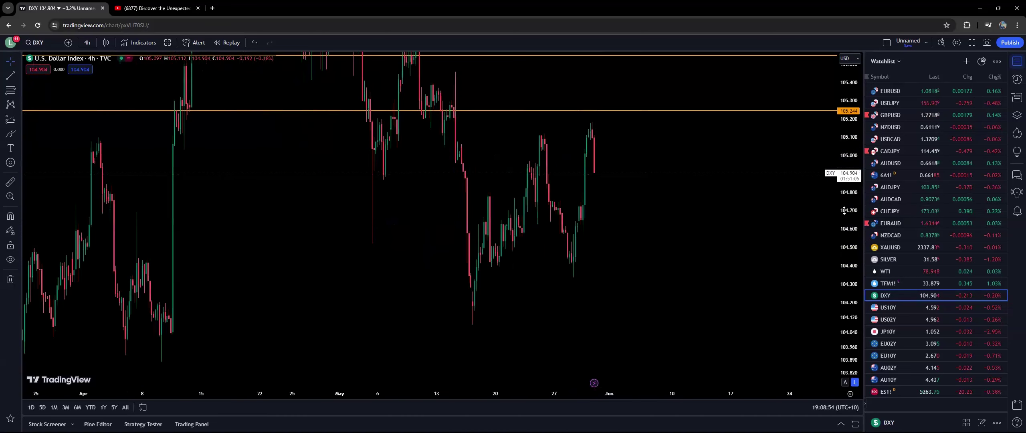
pyautogui.scroll(-3, 844, 211)
pyautogui.scroll(-3, 749, 245)
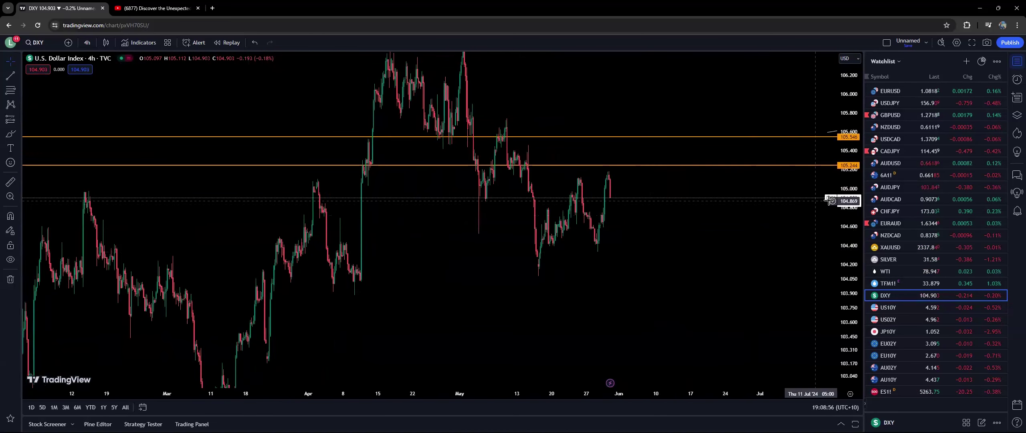
pyautogui.moveTo(676, 270)
pyautogui.mouseDown()
pyautogui.moveTo(601, 287)
pyautogui.moveTo(229, 293)
pyautogui.mouseUp()
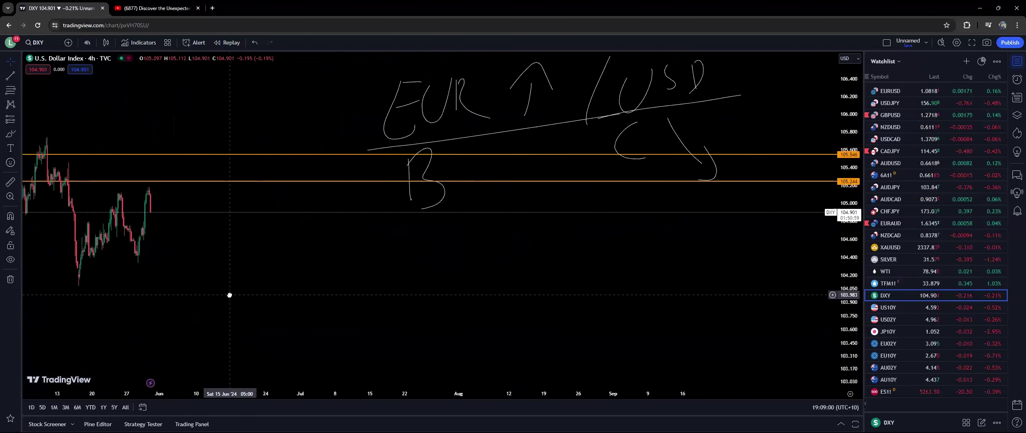
pyautogui.moveTo(662, 283); pyautogui.dragTo(733, 280)
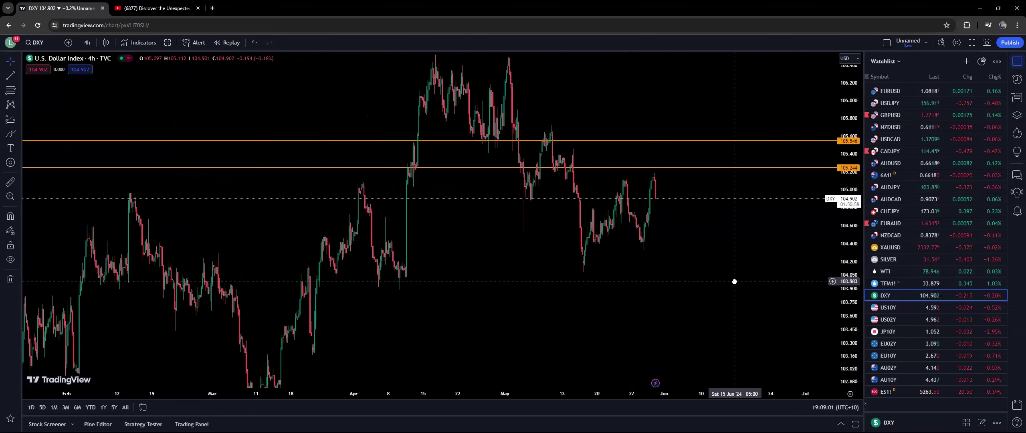
# Step: Review the GBPUSD, USDJPY, NZDUSD and AUDUSD 4-hour charts one after another from the watchlist
pyautogui.click(896, 115)
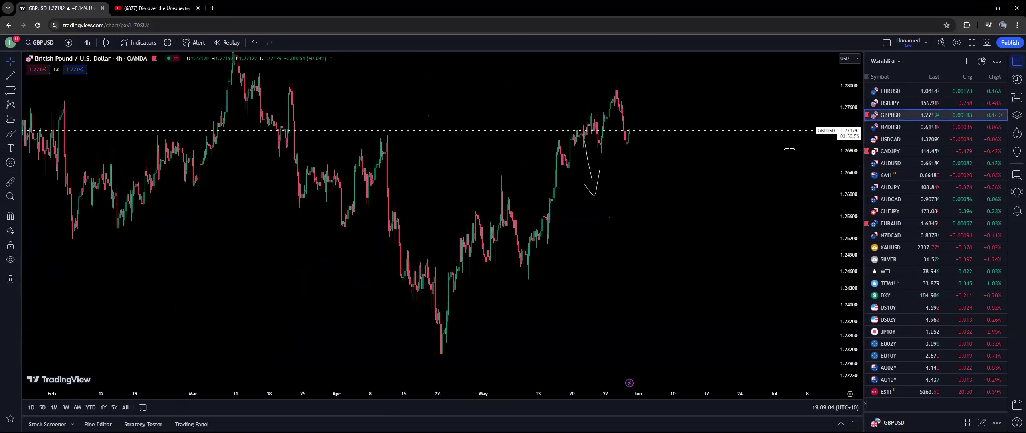
pyautogui.click(911, 103)
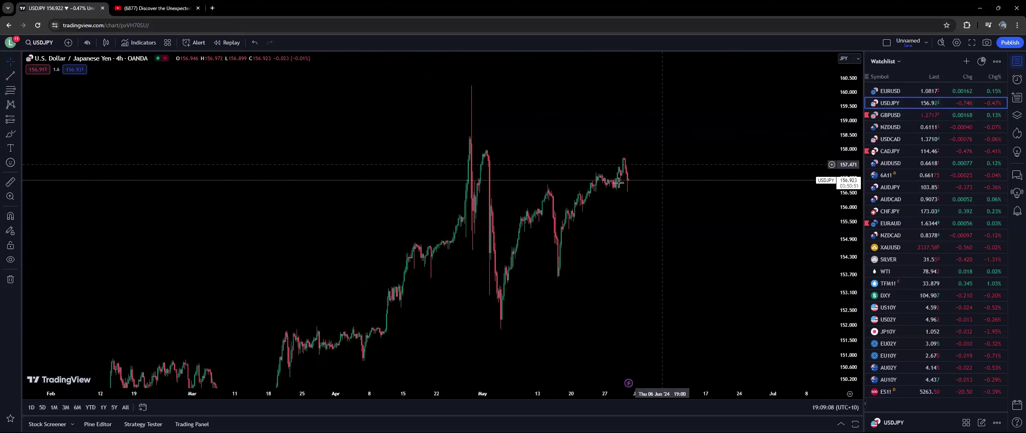
pyautogui.click(900, 127)
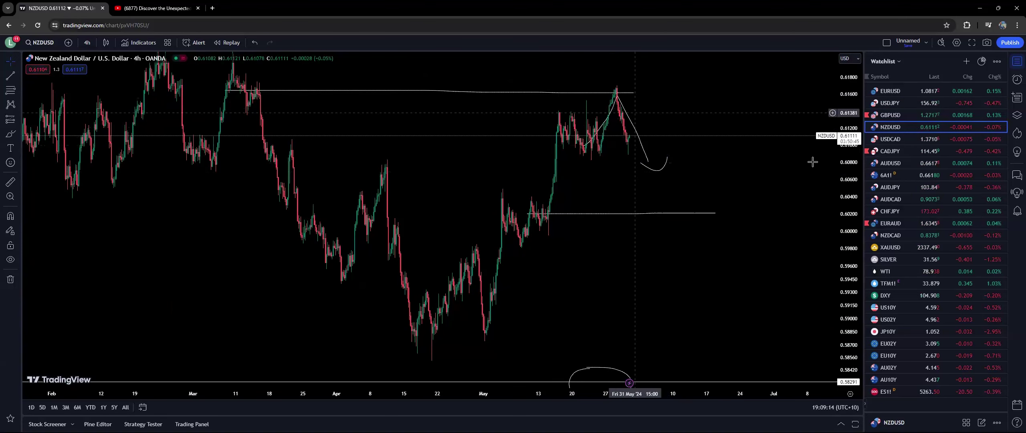
pyautogui.click(929, 165)
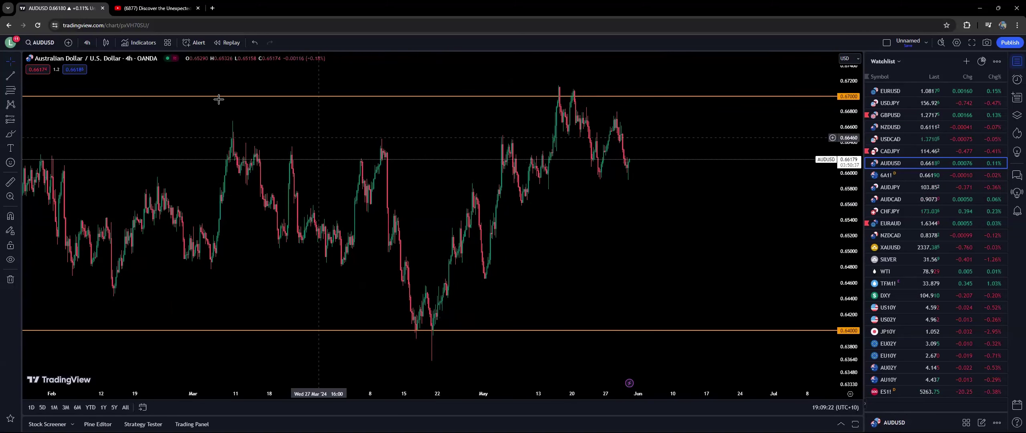
# Step: Open the Investing.com economic calendar in a new browser tab and look through the events for May 30, 2024
pyautogui.click(212, 8)
pyautogui.click(317, 40)
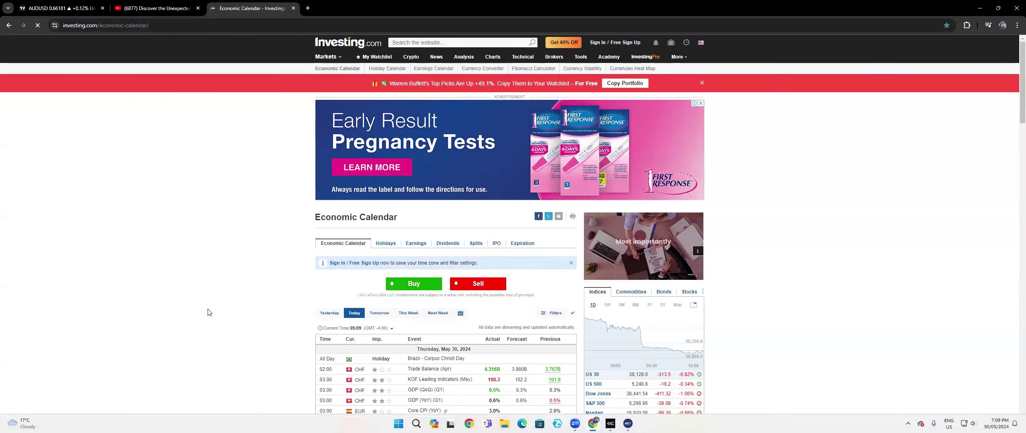
pyautogui.scroll(-10, 208, 310)
pyautogui.scroll(5, 208, 310)
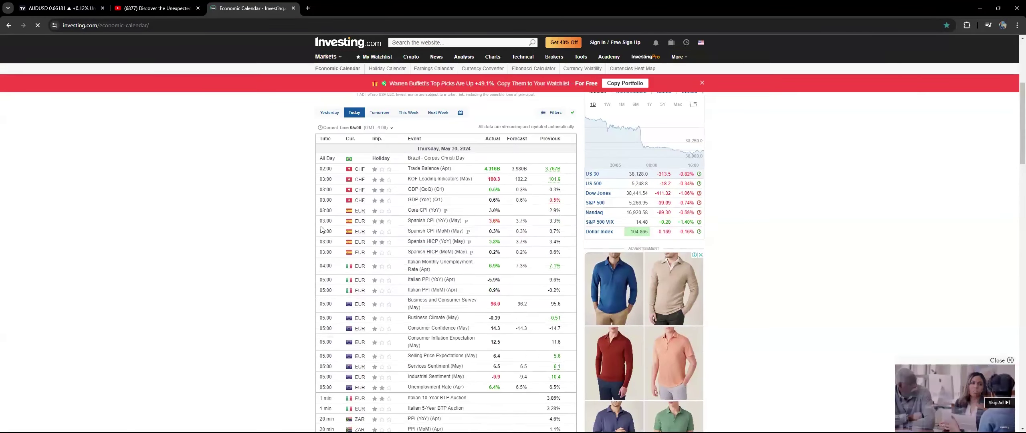
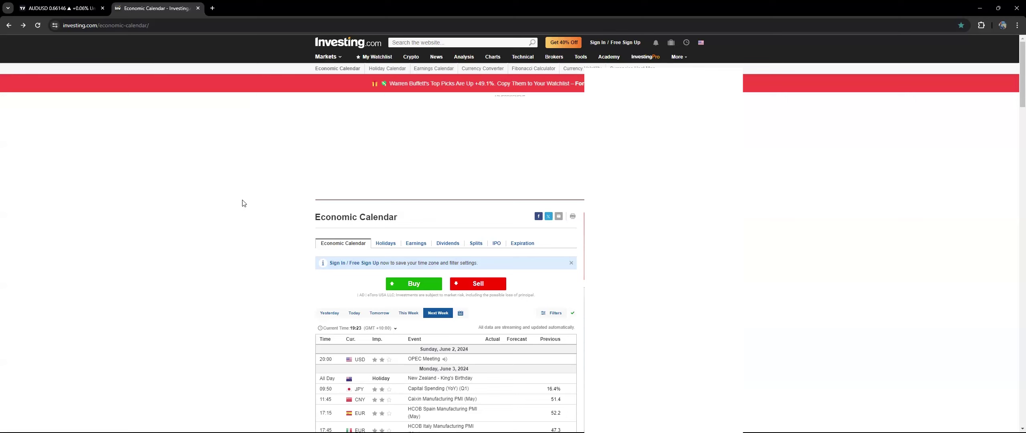
# Step: Switch back to the TradingView tab and load the EURUSD chart with the watchlist hidden
pyautogui.click(60, 8)
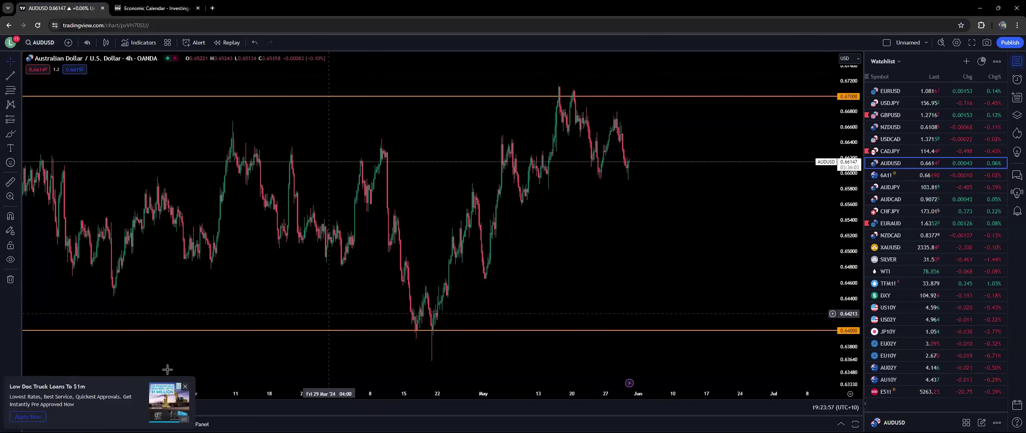
pyautogui.moveTo(620, 227); pyautogui.dragTo(572, 252)
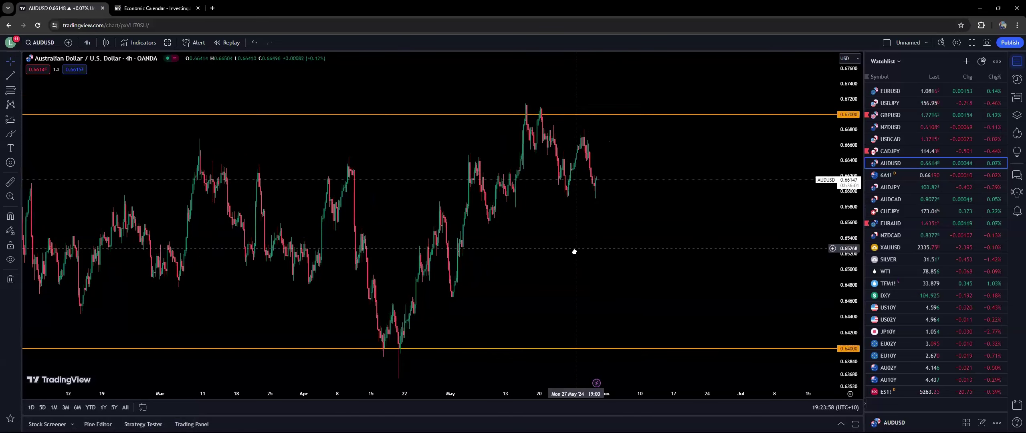
pyautogui.click(898, 91)
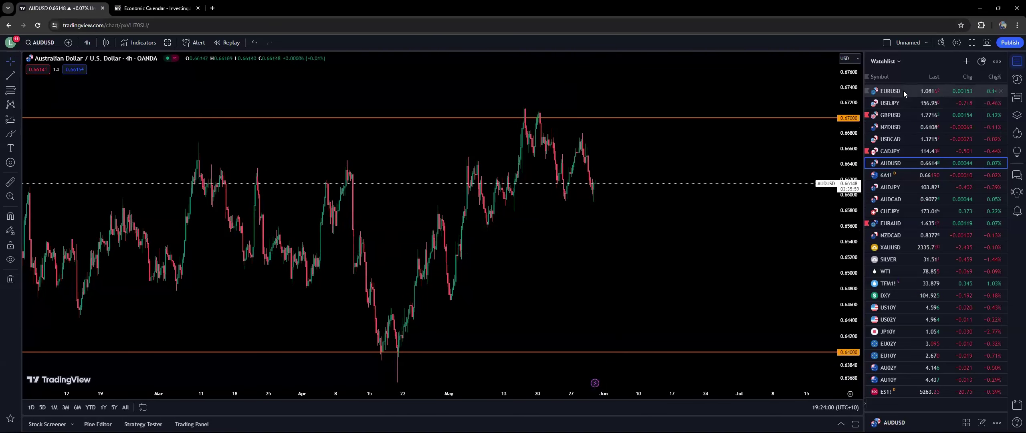
pyautogui.click(1017, 61)
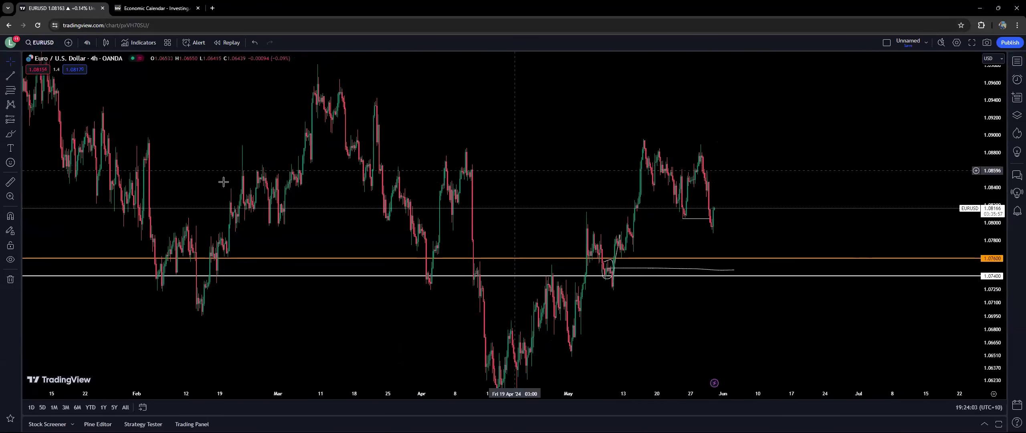
# Step: Remove all existing drawings from the EURUSD chart and review its 4-hour price history back to late 2022
pyautogui.click(10, 279)
pyautogui.click(55, 278)
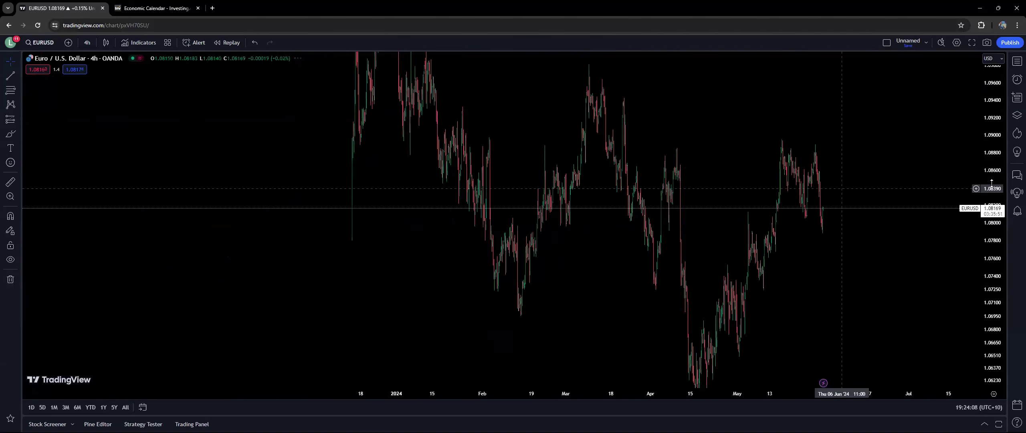
pyautogui.scroll(-4, 841, 264)
pyautogui.hscroll(2, 882, 272)
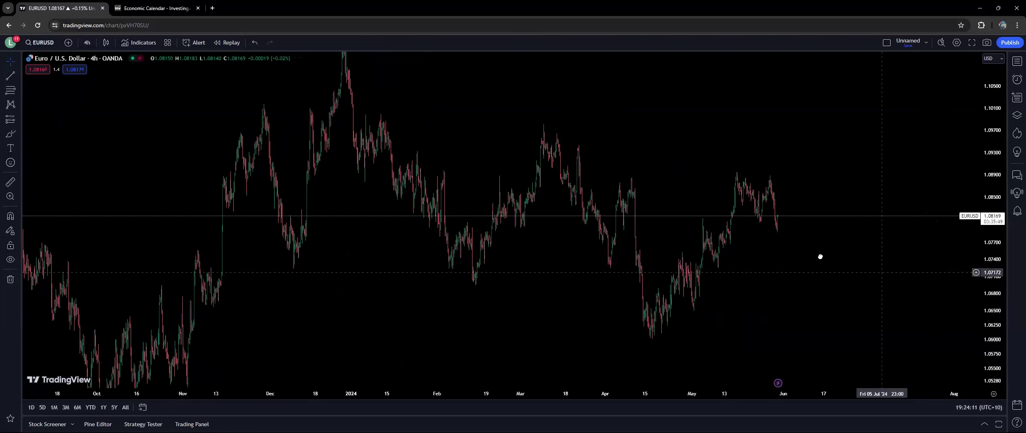
pyautogui.scroll(-3, 821, 255)
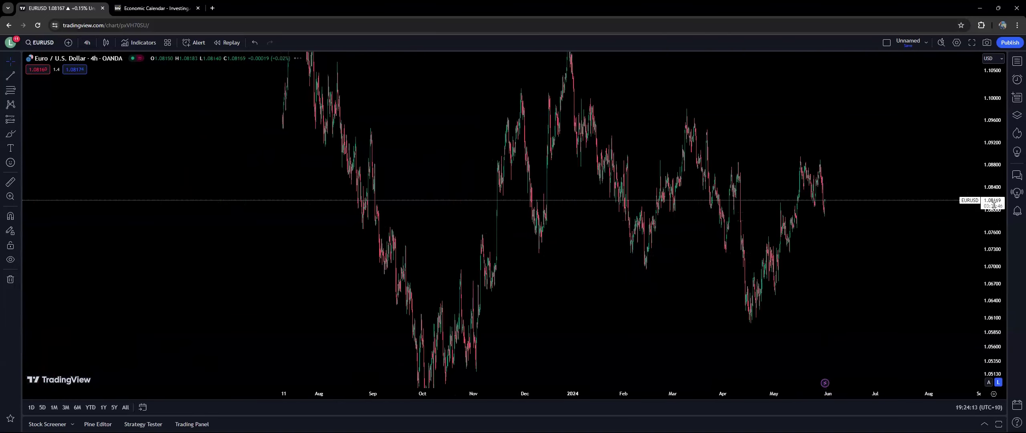
pyautogui.moveTo(912, 283); pyautogui.dragTo(785, 291)
pyautogui.scroll(-3, 783, 289)
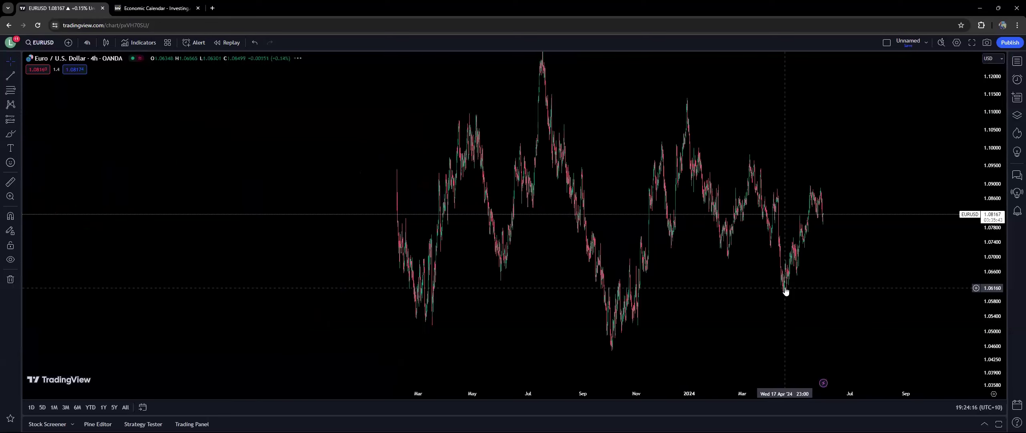
pyautogui.scroll(3, 784, 287)
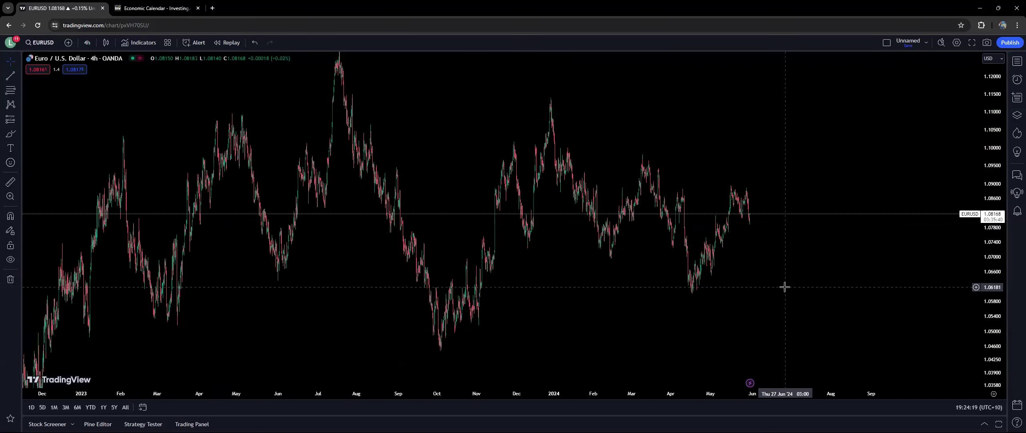
pyautogui.scroll(5, 784, 286)
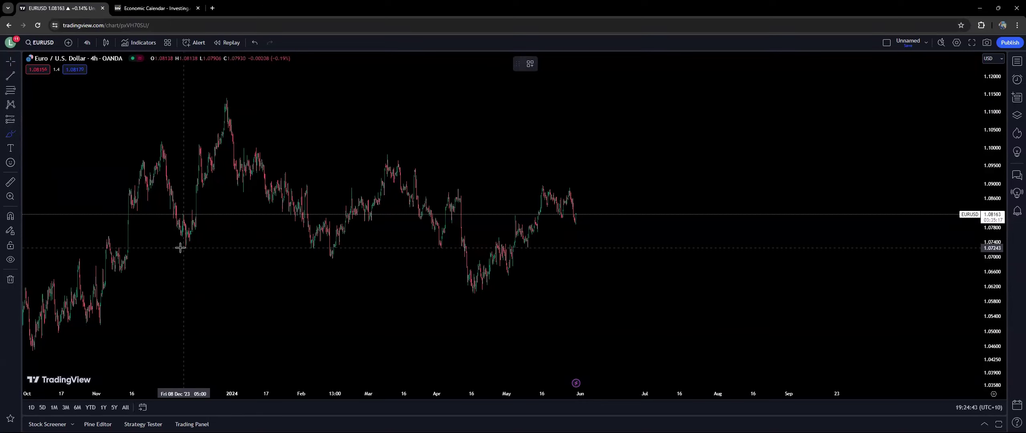
# Step: Mark the EURUSD swing lows of December 2023, February 2024 and April 2024 with short freehand brush strokes
pyautogui.moveTo(180, 248); pyautogui.dragTo(200, 243)
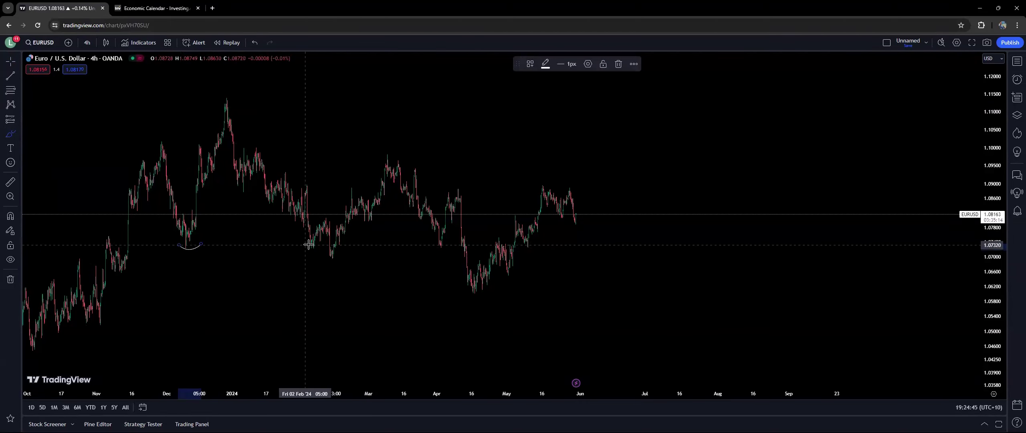
pyautogui.moveTo(325, 255); pyautogui.dragTo(343, 253)
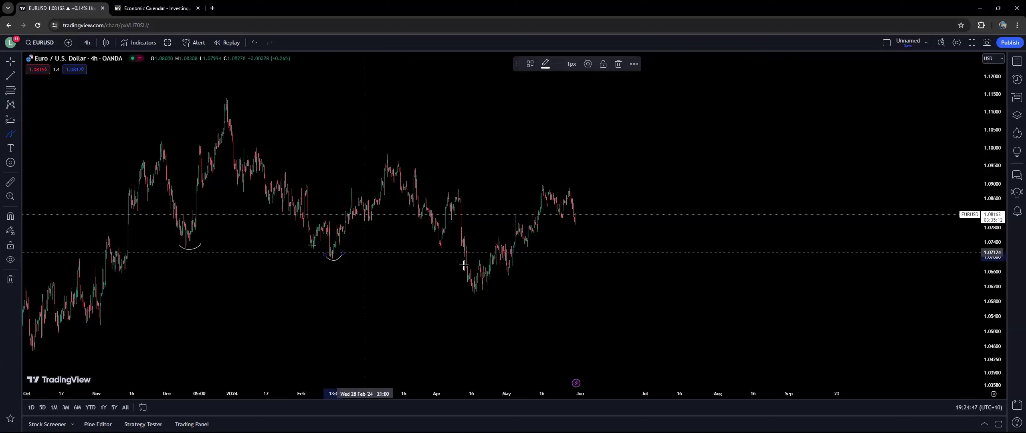
pyautogui.moveTo(463, 263); pyautogui.dragTo(477, 263)
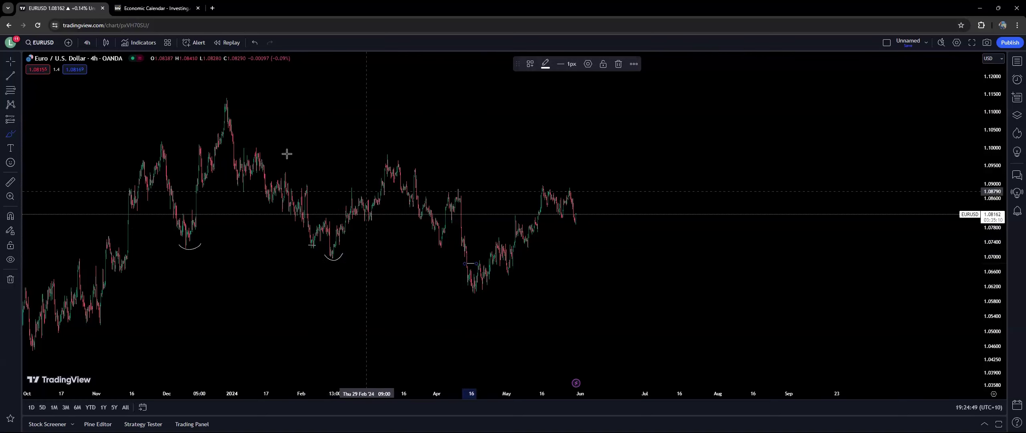
# Step: Sketch two freehand descending trendlines to early June, one from the late-December 2023 high and one from the early-December low
pyautogui.moveTo(225, 97); pyautogui.dragTo(608, 223)
pyautogui.moveTo(186, 246); pyautogui.dragTo(608, 277)
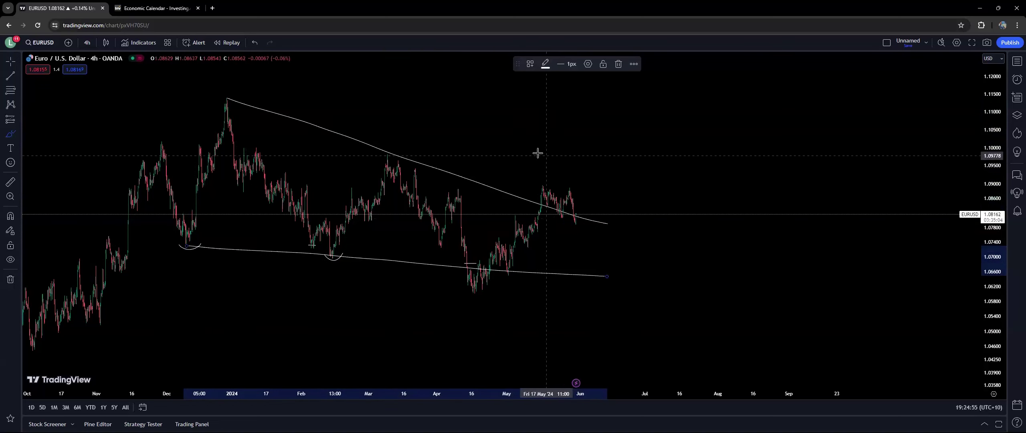
pyautogui.moveTo(536, 148)
pyautogui.mouseDown()
pyautogui.moveTo(383, 142)
pyautogui.moveTo(527, 143)
pyautogui.mouseUp()
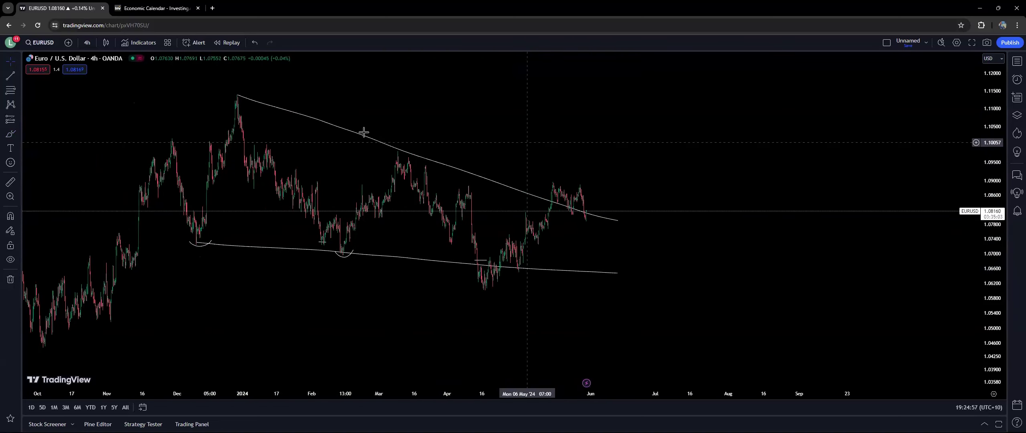
# Step: Circle the March 2024 swing high on the upper trendline with the brush and clear all drawings from the chart
pyautogui.click(10, 134)
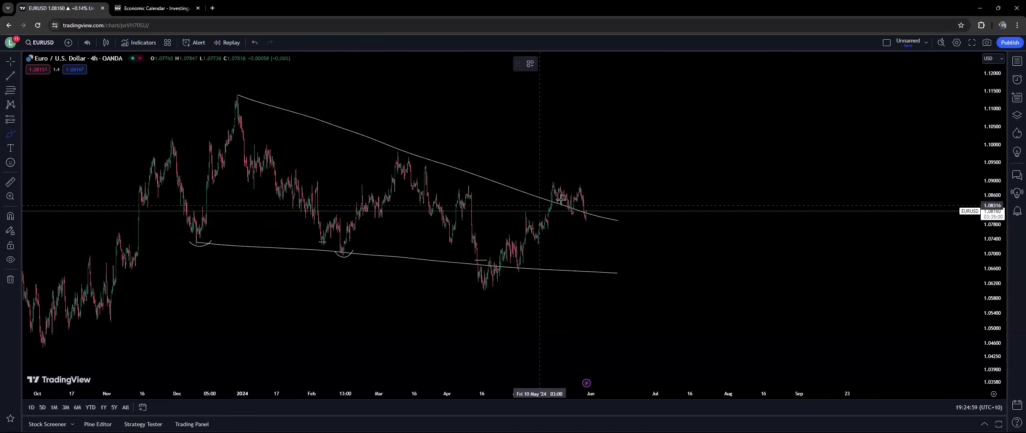
pyautogui.moveTo(397, 146)
pyautogui.mouseDown()
pyautogui.moveTo(402, 161)
pyautogui.moveTo(414, 152)
pyautogui.moveTo(398, 145)
pyautogui.mouseUp()
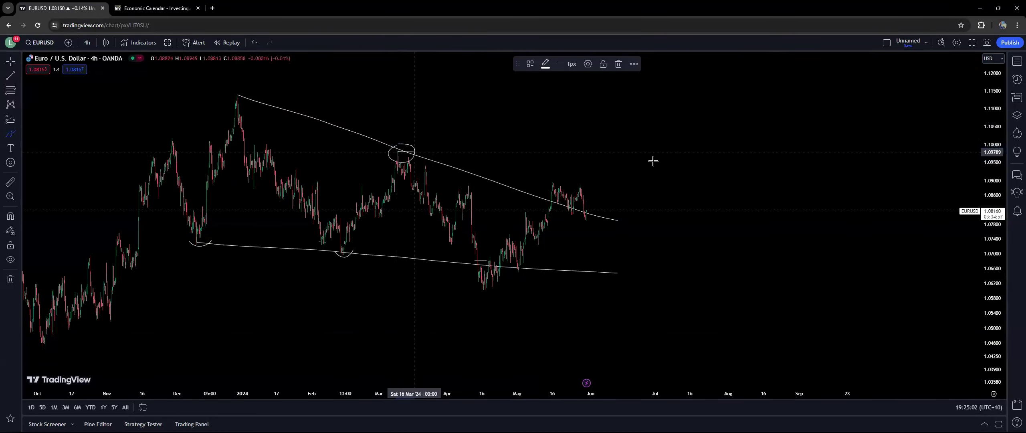
pyautogui.moveTo(653, 161); pyautogui.dragTo(685, 161)
pyautogui.moveTo(406, 158)
pyautogui.mouseDown()
pyautogui.moveTo(508, 267)
pyautogui.moveTo(571, 203)
pyautogui.moveTo(609, 233)
pyautogui.moveTo(616, 223)
pyautogui.mouseUp()
pyautogui.press('Escape')
pyautogui.click(65, 277)
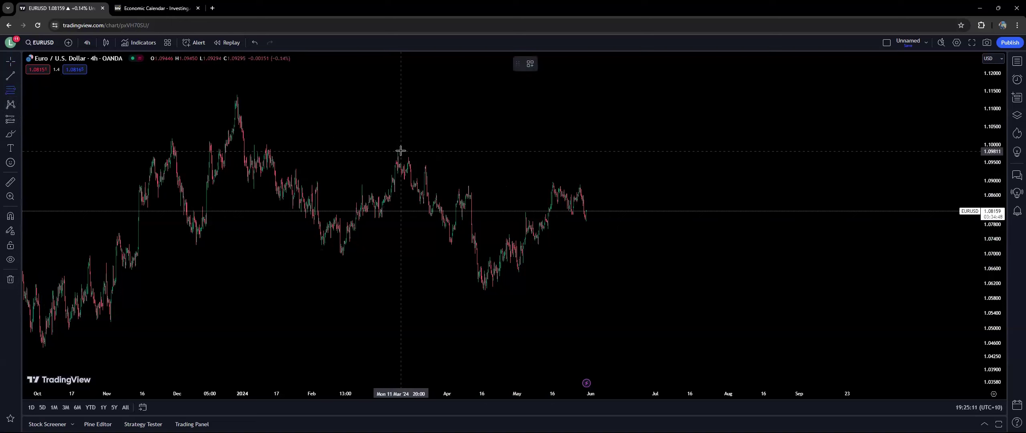
# Step: Draw a Fib Retracement from the March 2024 high at 1.09822 to the April low at 1.06009 and enable its 0.8 level
pyautogui.click(727, 289)
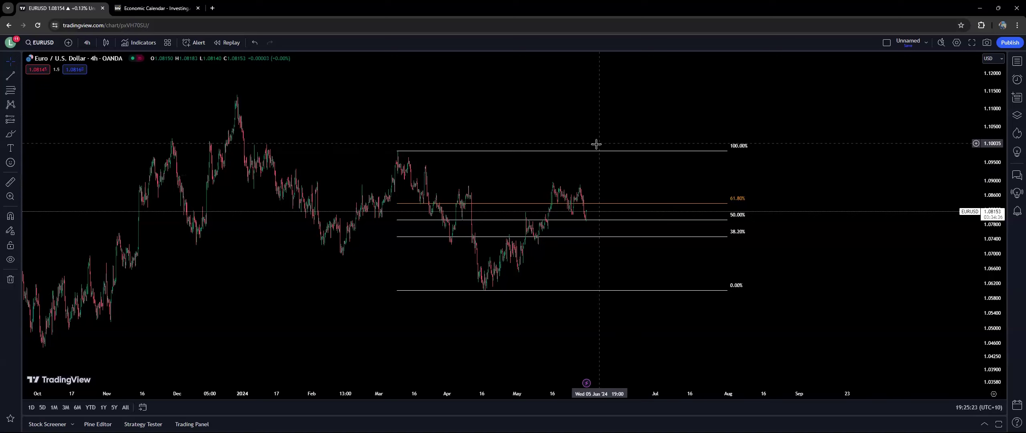
pyautogui.doubleClick(494, 151)
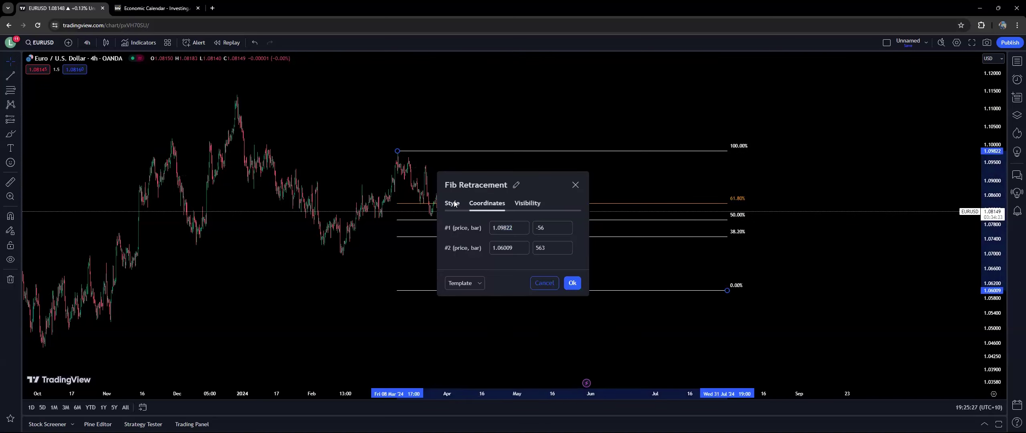
pyautogui.click(452, 203)
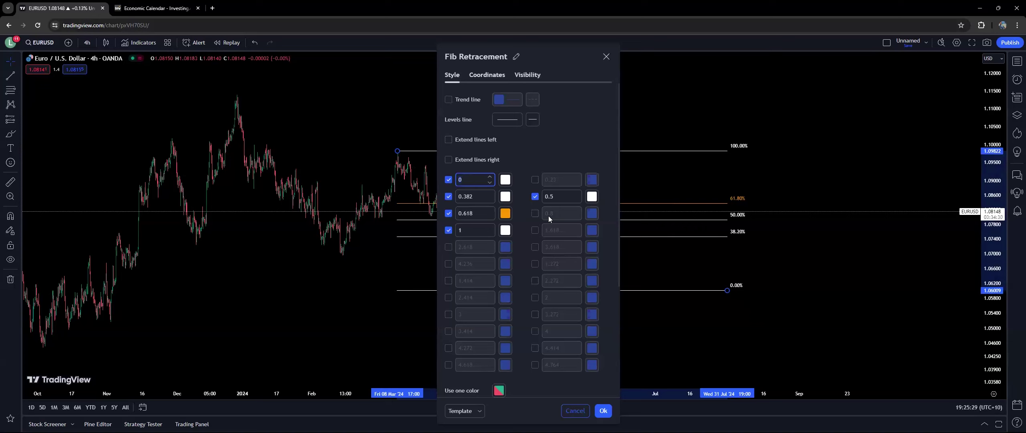
pyautogui.click(535, 213)
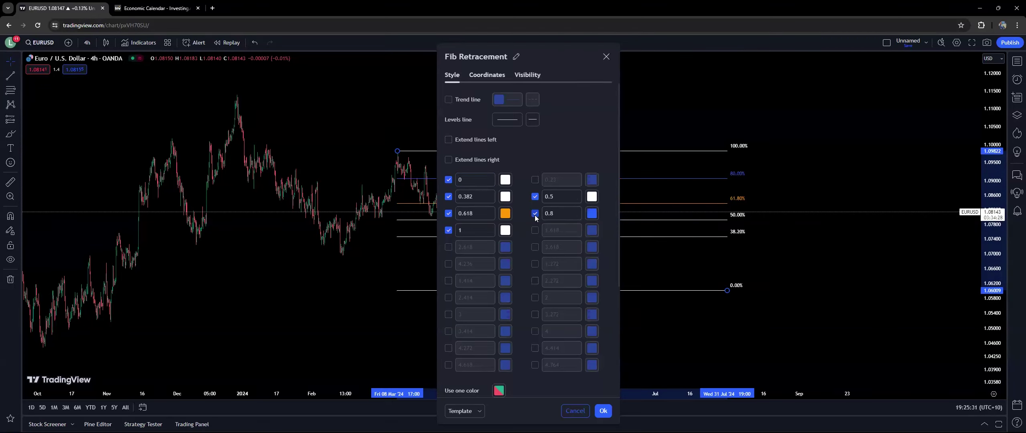
pyautogui.click(602, 411)
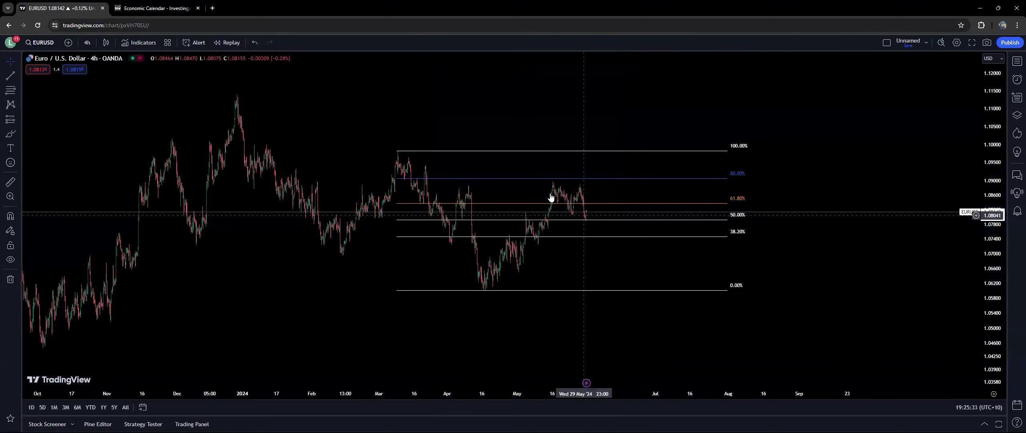
# Step: Delete the Fib Retracement and switch the EURUSD chart to the 15-minute interval
pyautogui.click(542, 182)
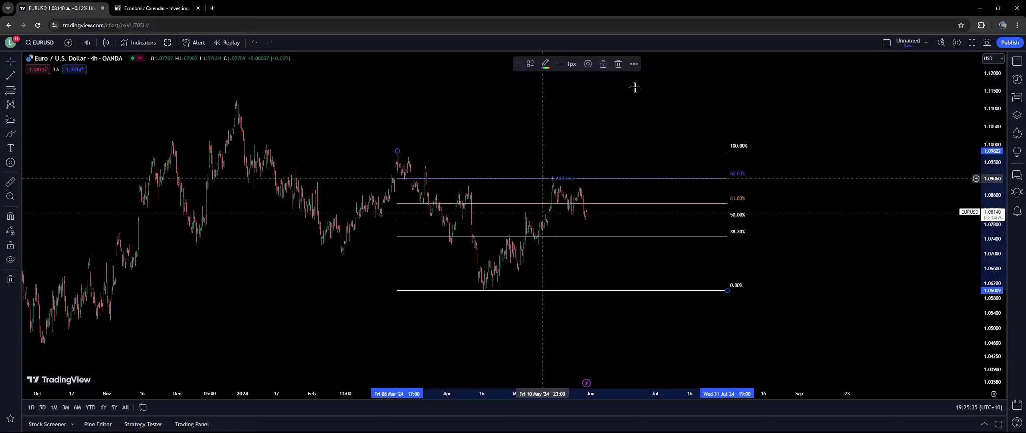
pyautogui.click(619, 65)
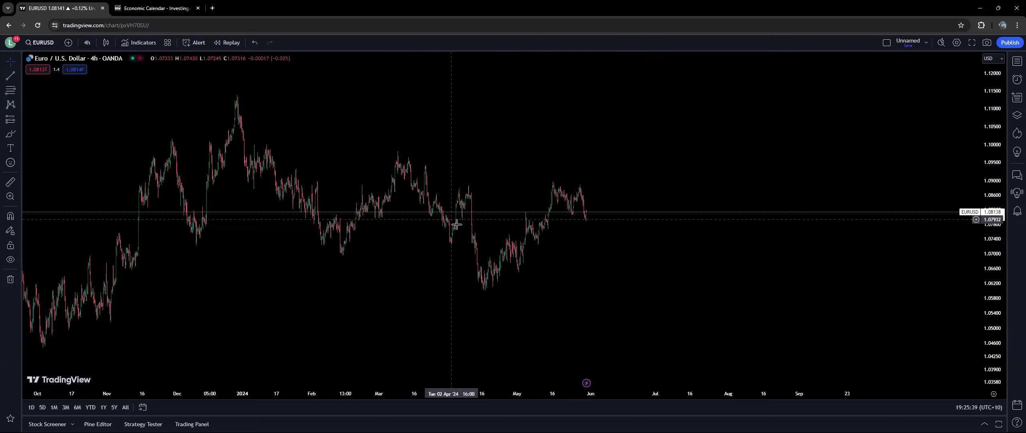
pyautogui.scroll(-2, 453, 224)
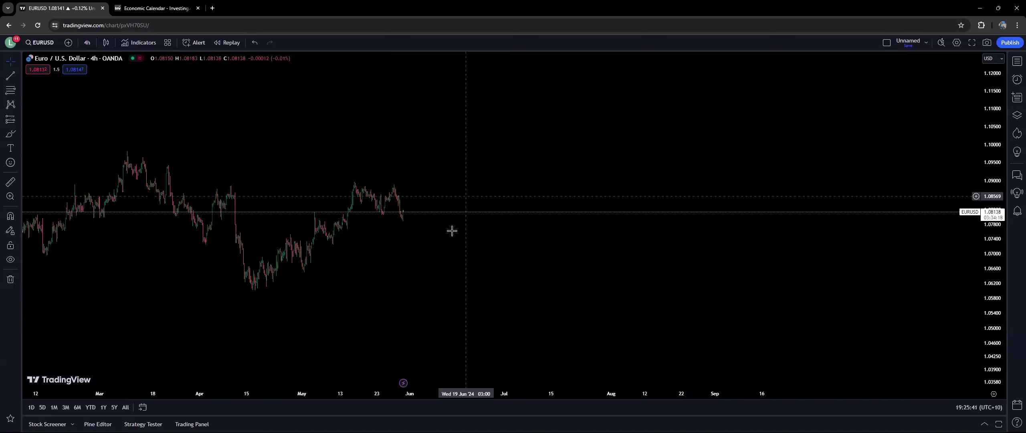
pyautogui.scroll(3, 590, 231)
pyautogui.moveTo(989, 339); pyautogui.dragTo(884, 202)
pyautogui.scroll(3, 693, 211)
pyautogui.moveTo(693, 210); pyautogui.dragTo(746, 199)
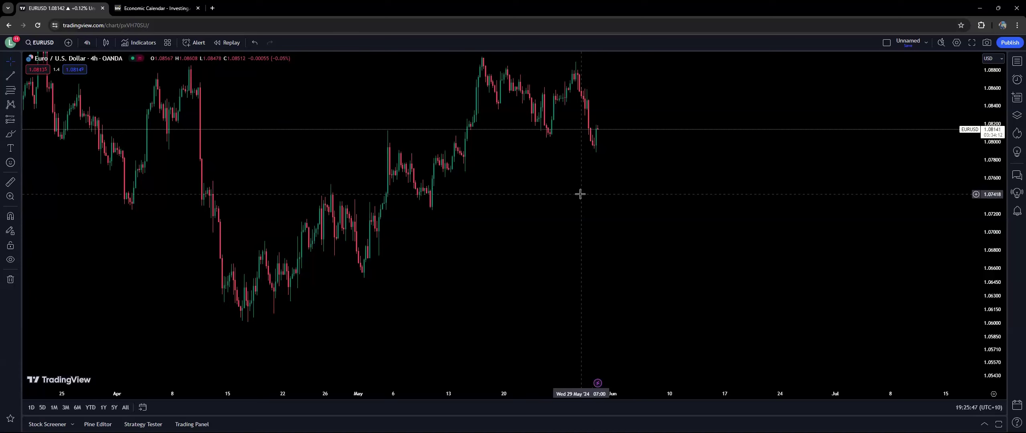
pyautogui.moveTo(581, 194); pyautogui.dragTo(622, 283)
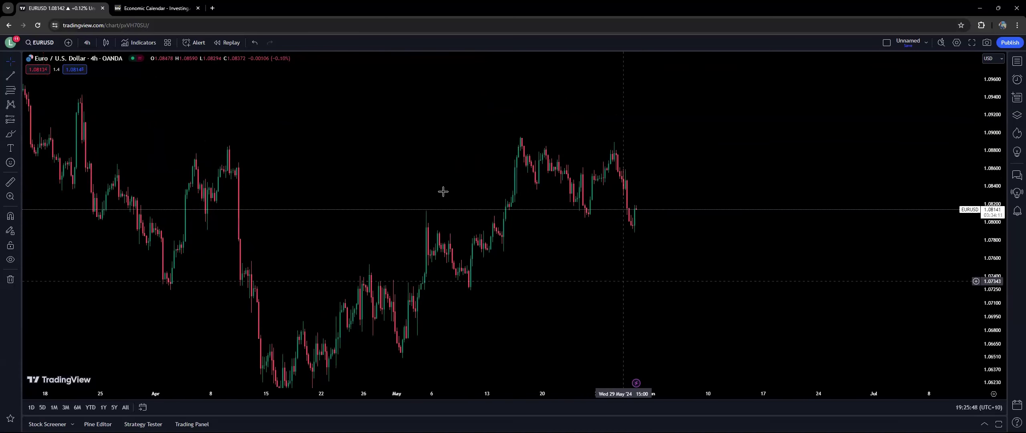
pyautogui.click(87, 42)
pyautogui.click(97, 170)
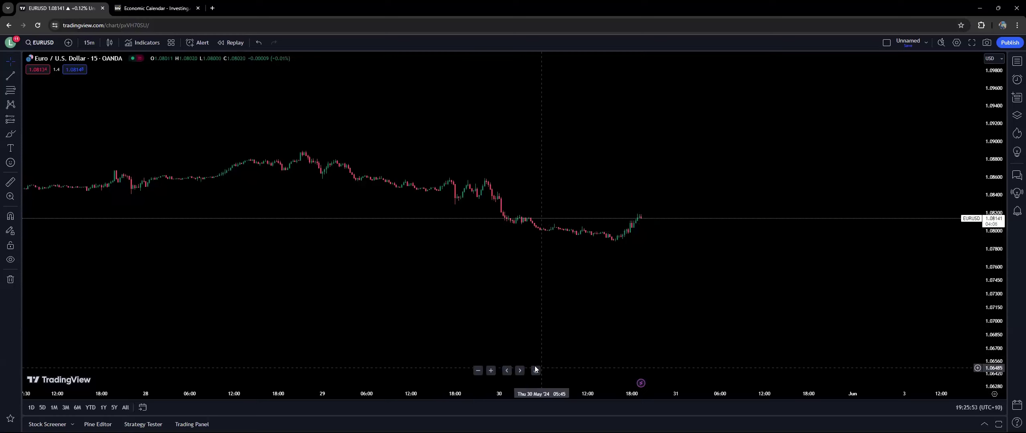
pyautogui.click(536, 370)
pyautogui.scroll(-5, 742, 375)
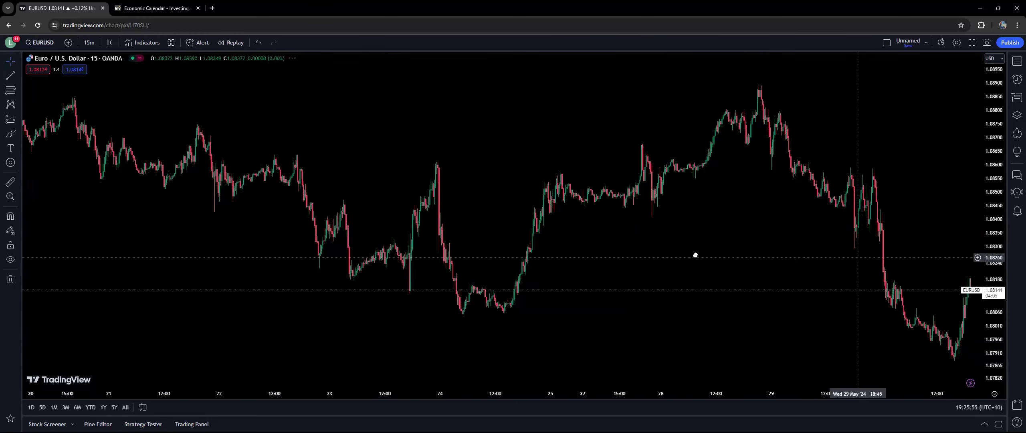
pyautogui.scroll(-3, 943, 219)
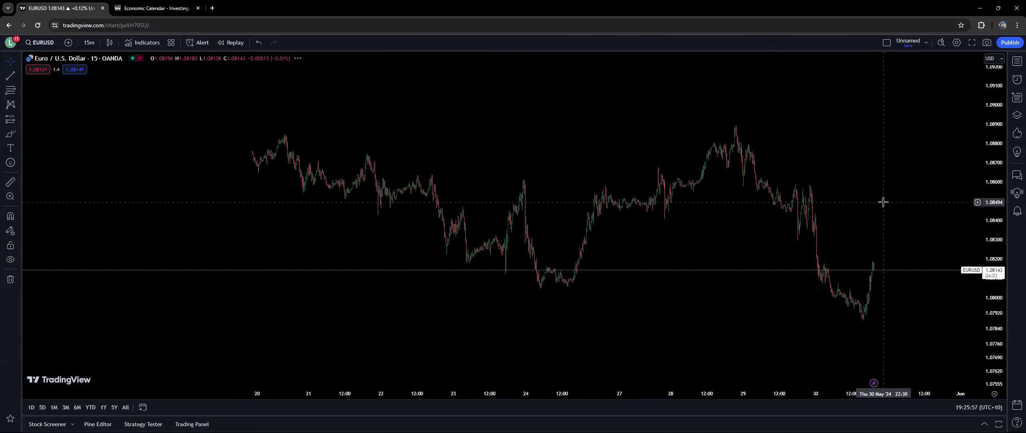
# Step: Try sketching a freehand level near 1.0840, a box around the late 29 May range and a projected rise-and-fall path
pyautogui.scroll(2, 681, 202)
pyautogui.click(10, 133)
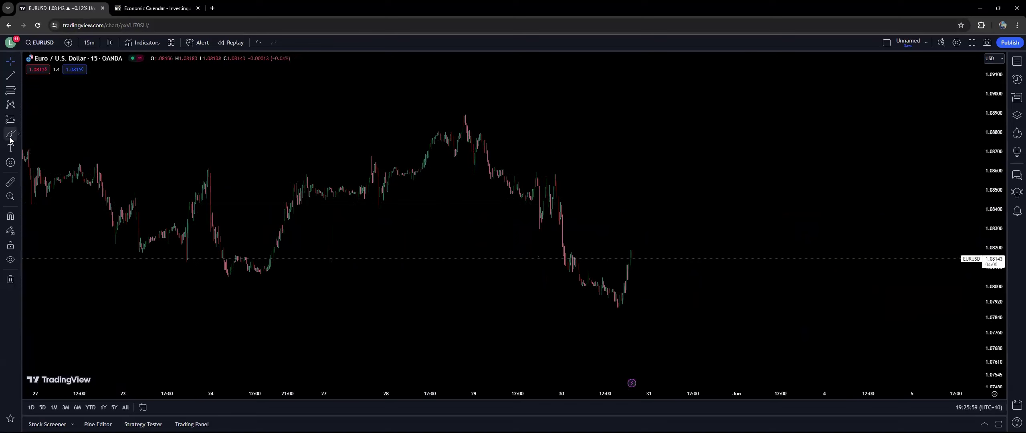
pyautogui.moveTo(531, 203); pyautogui.dragTo(738, 208)
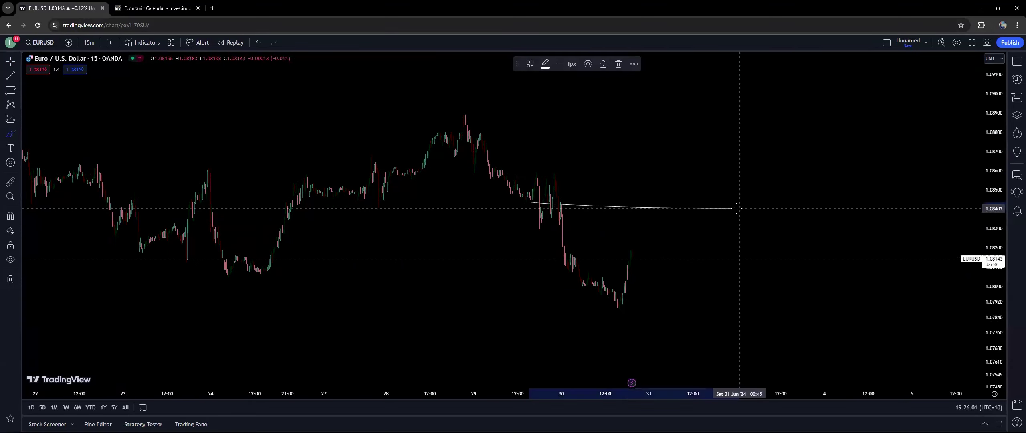
pyautogui.moveTo(531, 174)
pyautogui.mouseDown()
pyautogui.moveTo(570, 198)
pyautogui.moveTo(538, 222)
pyautogui.moveTo(531, 177)
pyautogui.moveTo(613, 306)
pyautogui.moveTo(646, 209)
pyautogui.moveTo(709, 320)
pyautogui.moveTo(720, 299)
pyautogui.mouseUp()
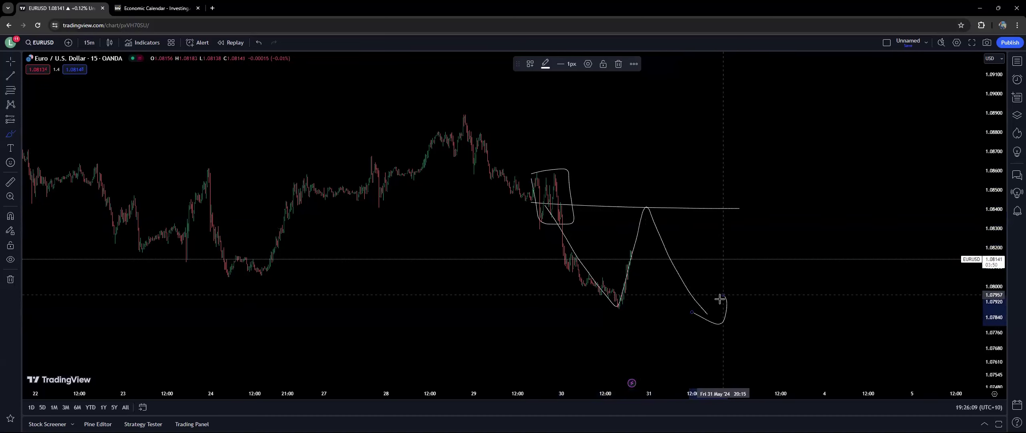
pyautogui.hotkey('ctrl', 'z')
pyautogui.hotkey('ctrl', 'z')
pyautogui.hotkey('ctrl', 'z')
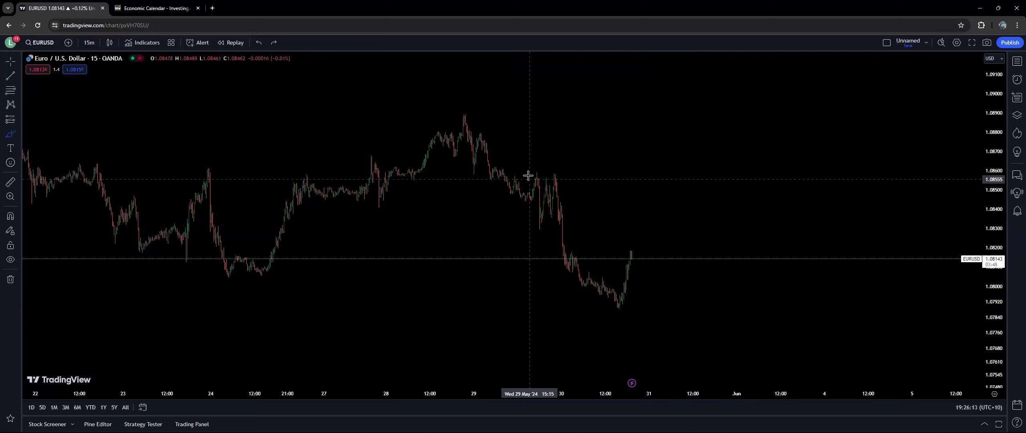
# Step: Box the late 29 May range with the brush and draw a freehand level from it at about 1.0845 into June
pyautogui.moveTo(531, 170); pyautogui.dragTo(568, 167)
pyautogui.moveTo(569, 199)
pyautogui.mouseDown()
pyautogui.moveTo(568, 226)
pyautogui.moveTo(533, 226)
pyautogui.moveTo(530, 172)
pyautogui.moveTo(781, 193)
pyautogui.mouseUp()
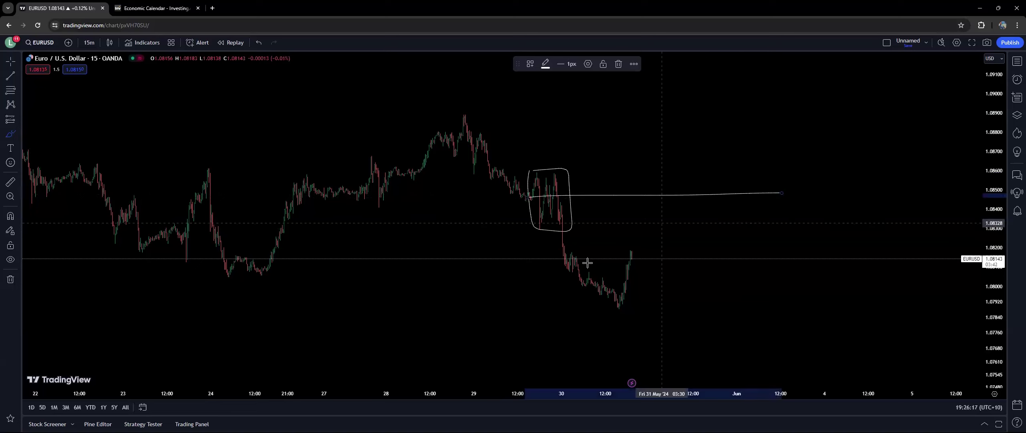
pyautogui.hotkey('ctrl', 'z')
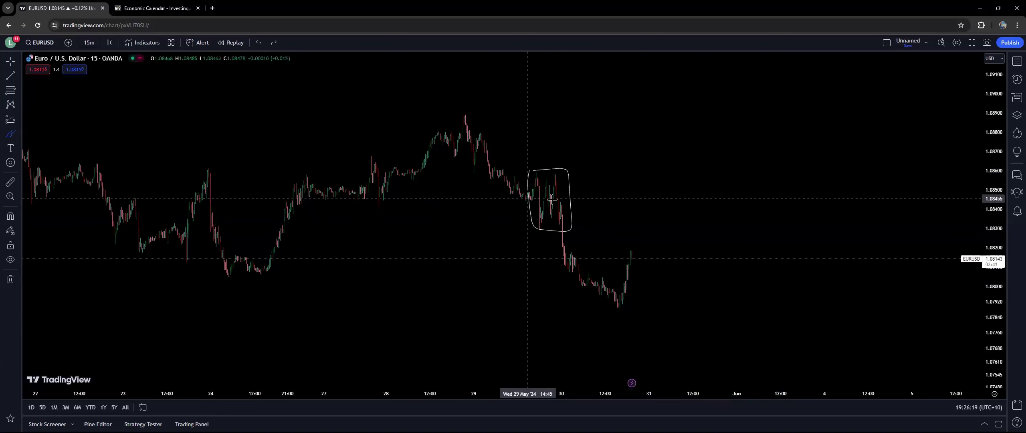
pyautogui.moveTo(530, 198); pyautogui.dragTo(813, 195)
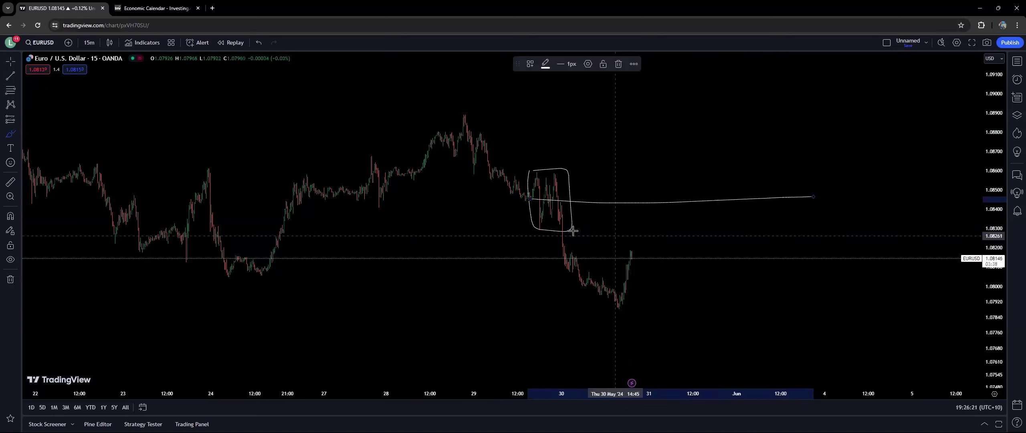
# Step: Trace the decline from the boxed range towards the 30 May low with the brush and undo that stroke
pyautogui.moveTo(561, 230)
pyautogui.mouseDown()
pyautogui.moveTo(584, 284)
pyautogui.moveTo(589, 277)
pyautogui.moveTo(617, 295)
pyautogui.mouseUp()
pyautogui.scroll(3, 602, 296)
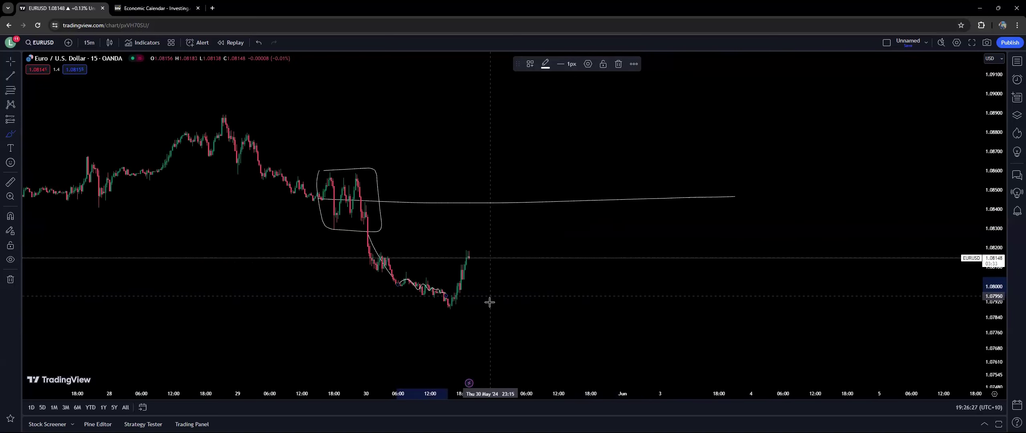
pyautogui.hotkey('ctrl', 'z')
# Step: Circle the drop, the base and the rebound around 30 May with the brush, add a question mark, and undo these strokes
pyautogui.moveTo(375, 274); pyautogui.dragTo(351, 182)
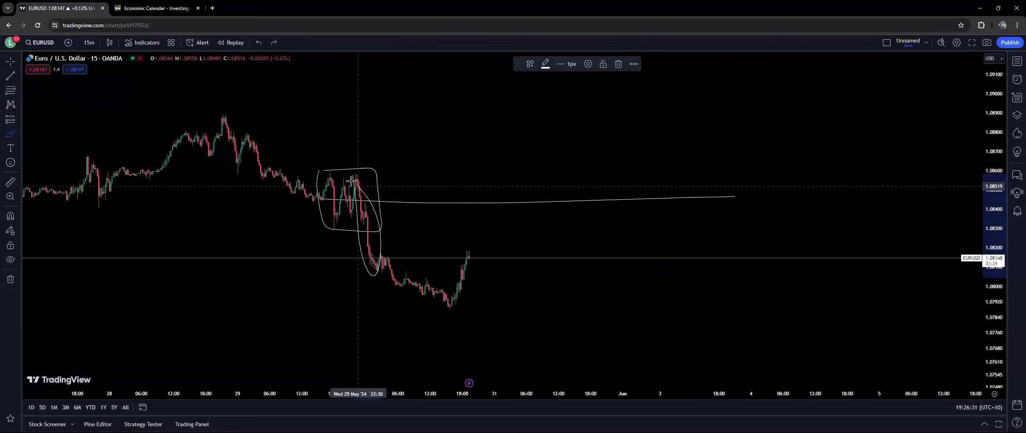
pyautogui.moveTo(392, 286)
pyautogui.mouseDown()
pyautogui.moveTo(440, 309)
pyautogui.moveTo(421, 270)
pyautogui.moveTo(391, 273)
pyautogui.moveTo(398, 294)
pyautogui.moveTo(469, 234)
pyautogui.moveTo(463, 285)
pyautogui.mouseUp()
pyautogui.moveTo(473, 253)
pyautogui.mouseDown()
pyautogui.moveTo(497, 224)
pyautogui.moveTo(509, 234)
pyautogui.mouseUp()
pyautogui.click(510, 282)
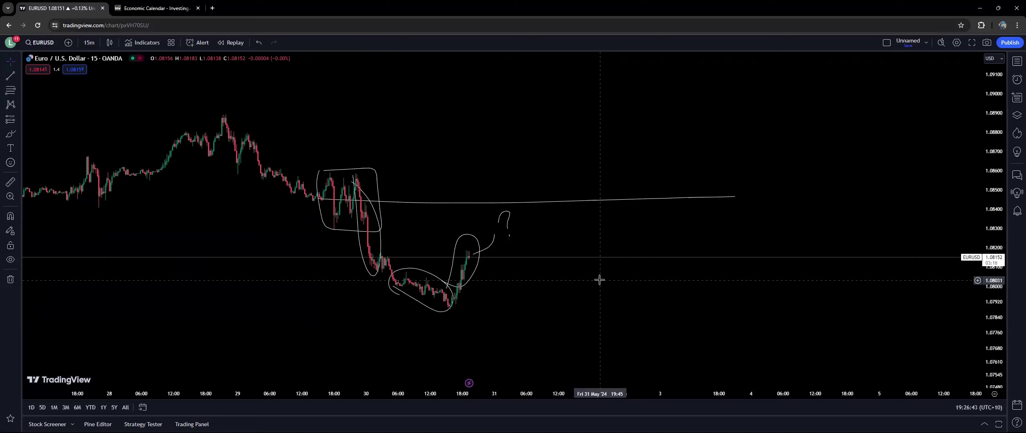
pyautogui.hotkey('ctrl', 'z')
pyautogui.hotkey('ctrl', 'z')
pyautogui.hotkey('ctrl', 'z')
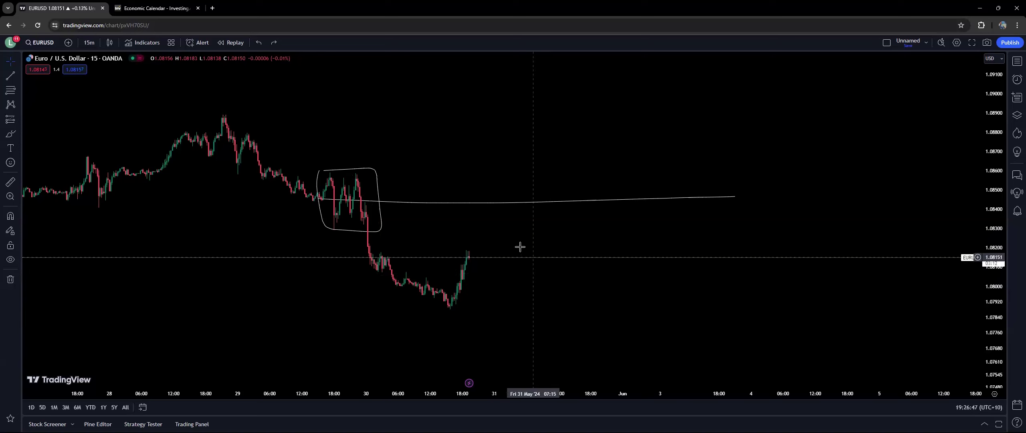
# Step: Circle a possible retest point on the freehand level near 31 May, undo the circle and dismiss the pop-up ad
pyautogui.scroll(-3, 481, 266)
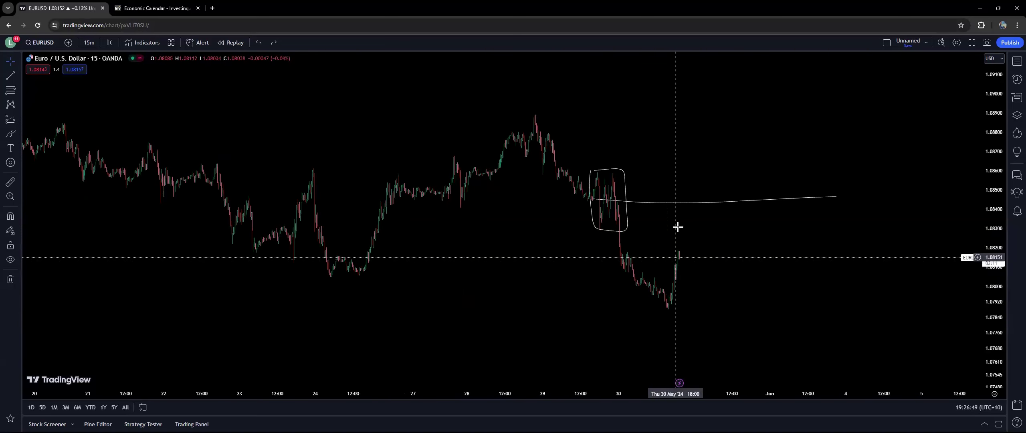
pyautogui.hscroll(3, 674, 165)
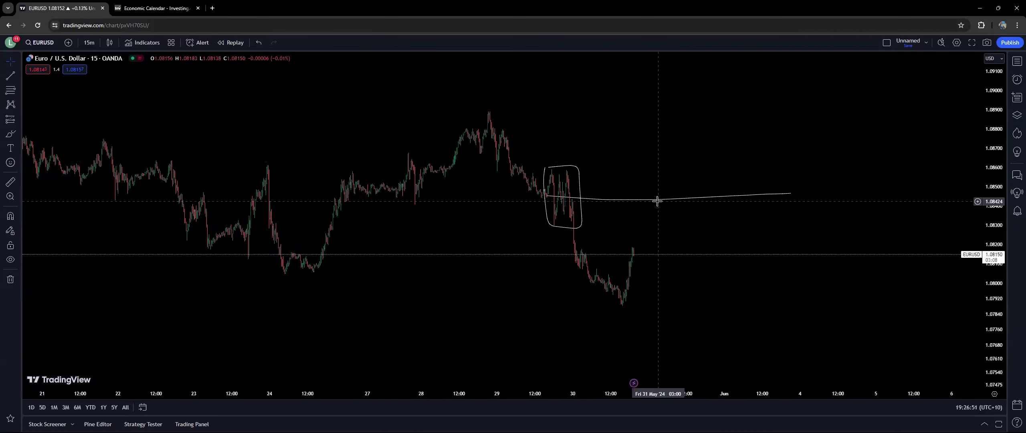
pyautogui.click(10, 133)
pyautogui.moveTo(641, 193)
pyautogui.mouseDown()
pyautogui.moveTo(653, 210)
pyautogui.moveTo(648, 193)
pyautogui.mouseUp()
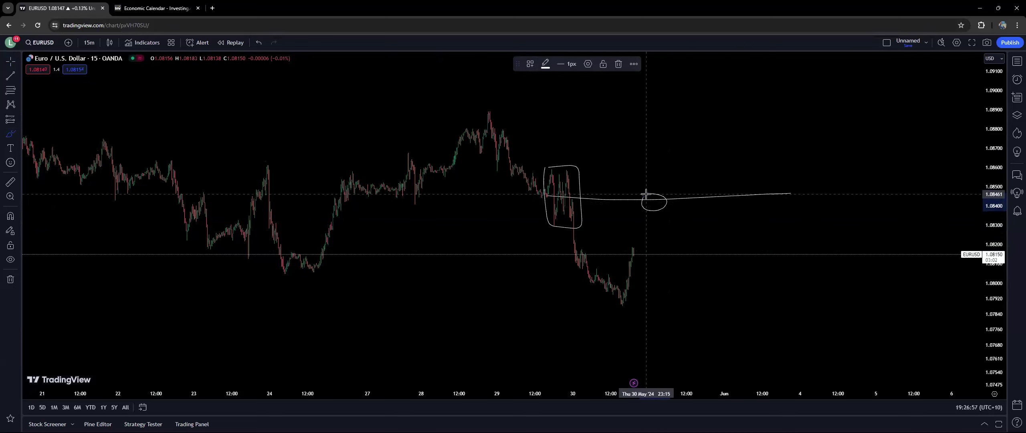
pyautogui.press('Escape')
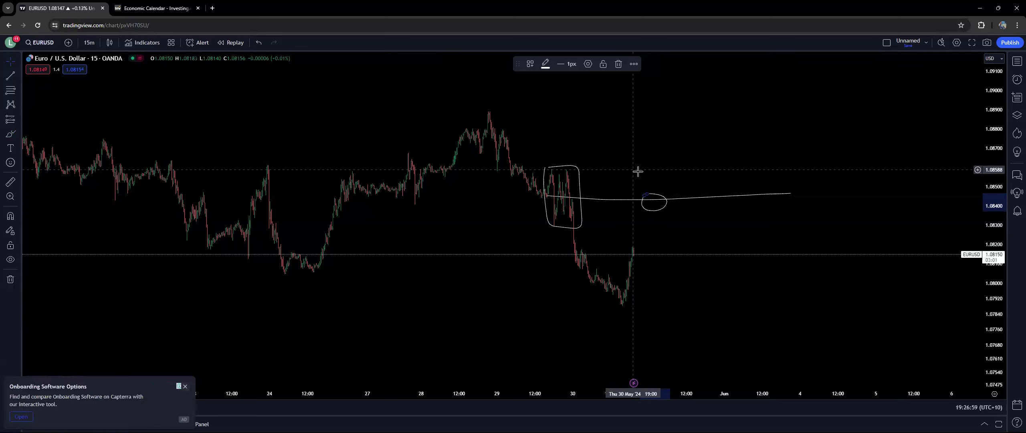
pyautogui.scroll(2, 661, 203)
pyautogui.scroll(2, 660, 202)
pyautogui.hotkey('ctrl', 'z')
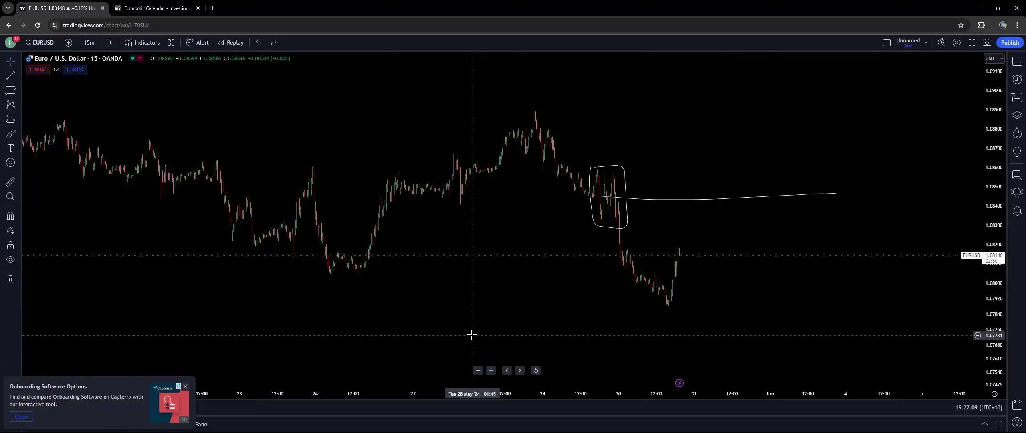
pyautogui.click(185, 387)
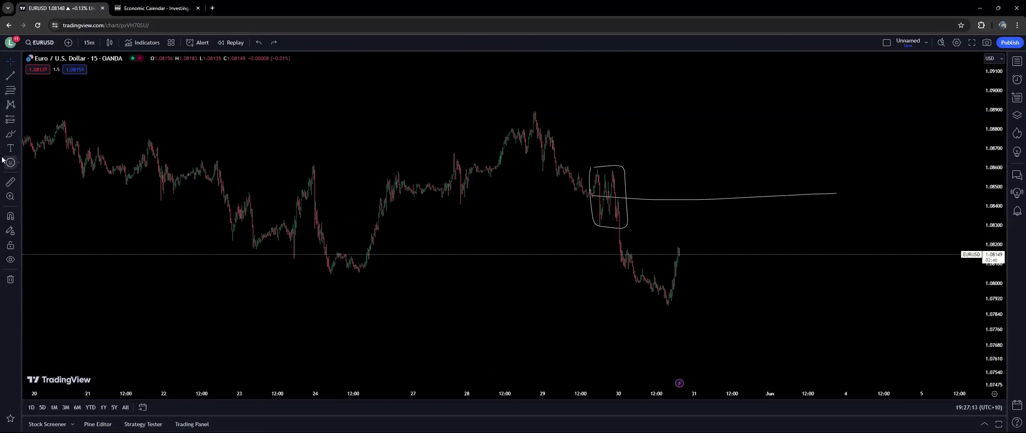
# Step: Sketch arrows from the current price up to the freehand level and back down, with a short line under the 30 May low
pyautogui.click(10, 134)
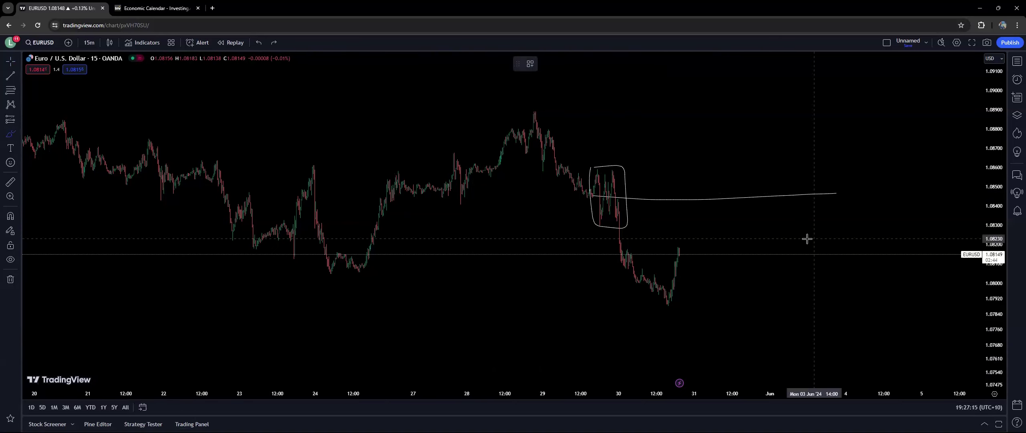
pyautogui.moveTo(685, 253)
pyautogui.mouseDown()
pyautogui.moveTo(706, 200)
pyautogui.moveTo(761, 298)
pyautogui.moveTo(762, 272)
pyautogui.mouseUp()
pyautogui.moveTo(662, 307); pyautogui.dragTo(728, 310)
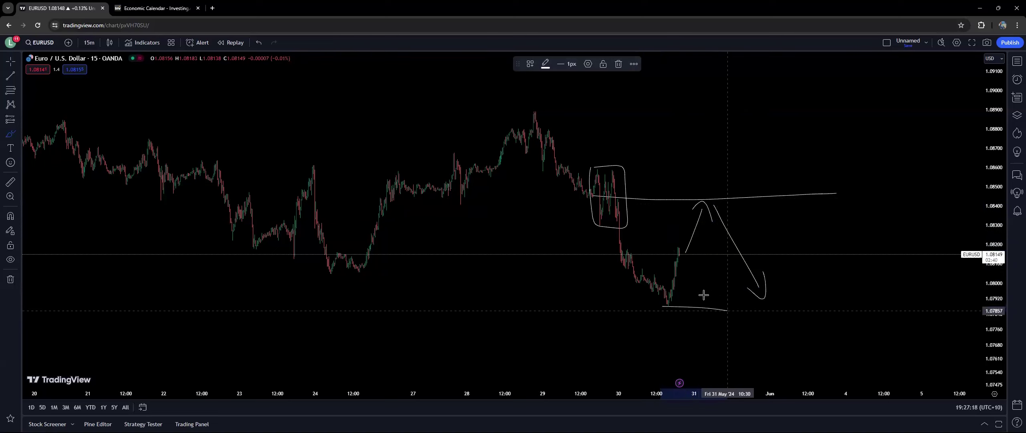
# Step: Undo all remaining brush drawings on the 15-minute chart, including the arrows, the box and the level
pyautogui.hotkey('ctrl', 'z')
pyautogui.hotkey('ctrl', 'z')
pyautogui.hotkey('ctrl', 'z')
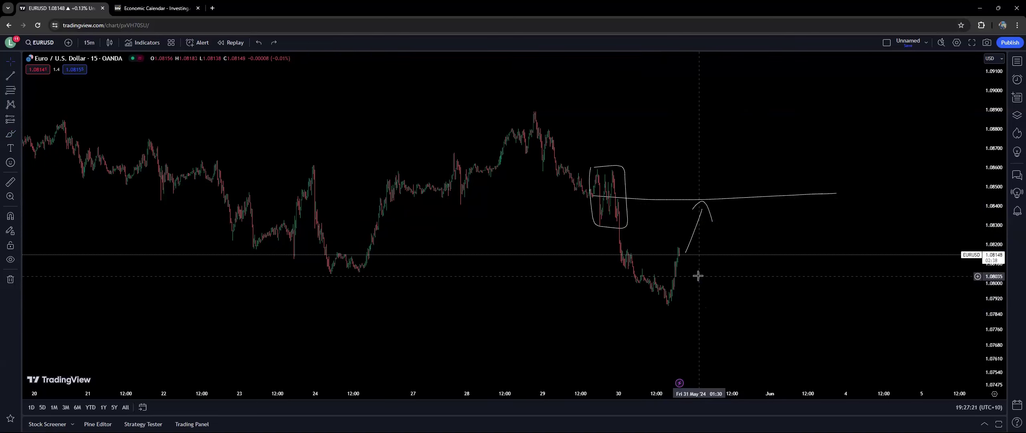
pyautogui.hotkey('ctrl', 'z')
pyautogui.hotkey('ctrl', 'z')
pyautogui.hotkey('ctrl', 'z')
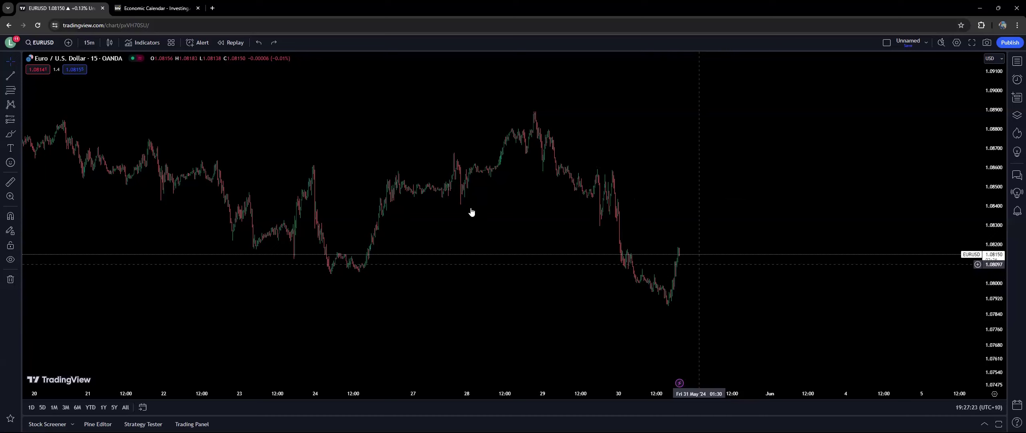
# Step: Switch the EURUSD chart to the 1-hour interval
pyautogui.click(86, 43)
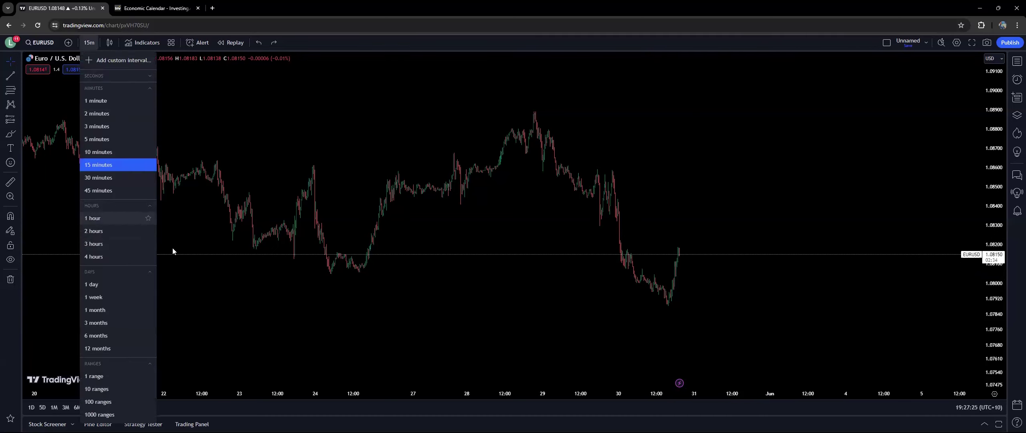
pyautogui.click(108, 218)
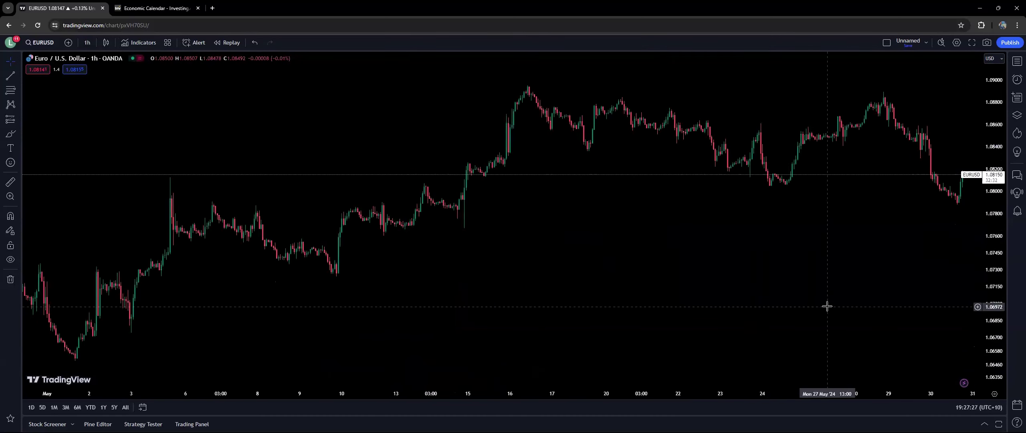
pyautogui.scroll(-3, 834, 298)
pyautogui.moveTo(745, 263); pyautogui.dragTo(389, 243)
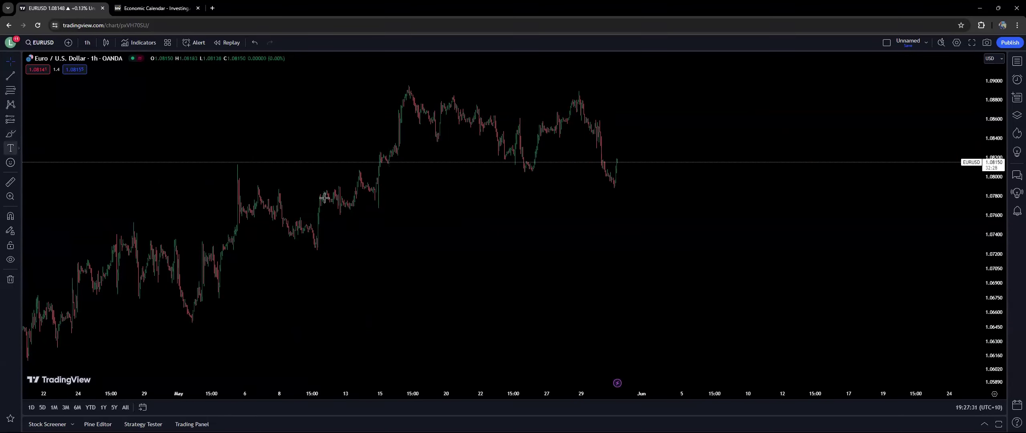
# Step: Box the 8–9 May consolidation with the brush and place a horizontal line along its lower edge at 1.07346
pyautogui.moveTo(289, 218)
pyautogui.mouseDown()
pyautogui.moveTo(319, 218)
pyautogui.moveTo(321, 239)
pyautogui.moveTo(286, 236)
pyautogui.moveTo(285, 218)
pyautogui.mouseUp()
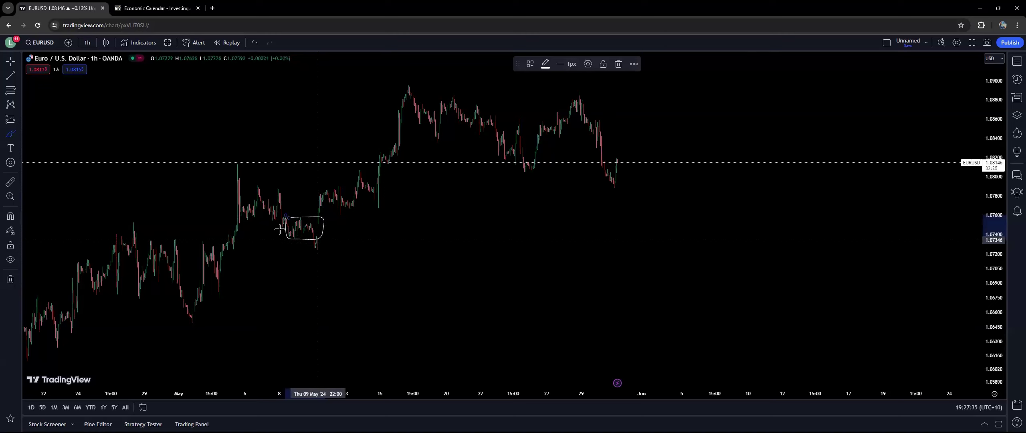
pyautogui.click(19, 77)
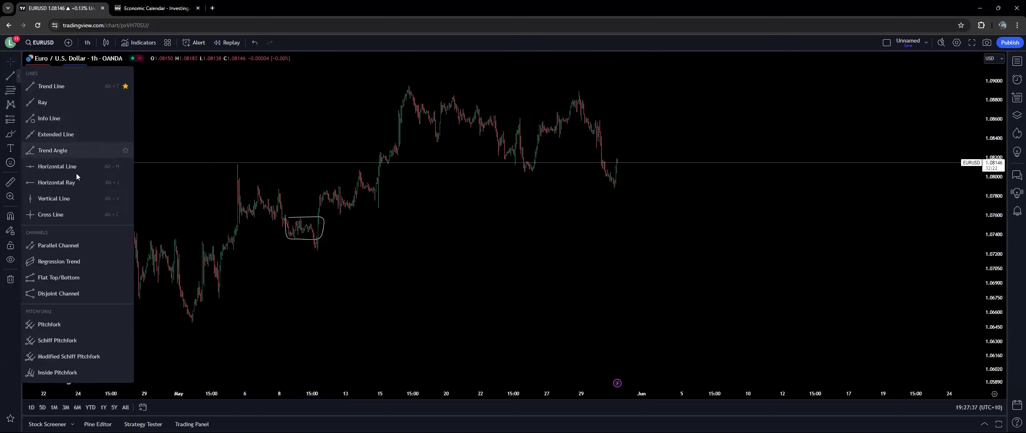
pyautogui.click(77, 166)
pyautogui.click(410, 239)
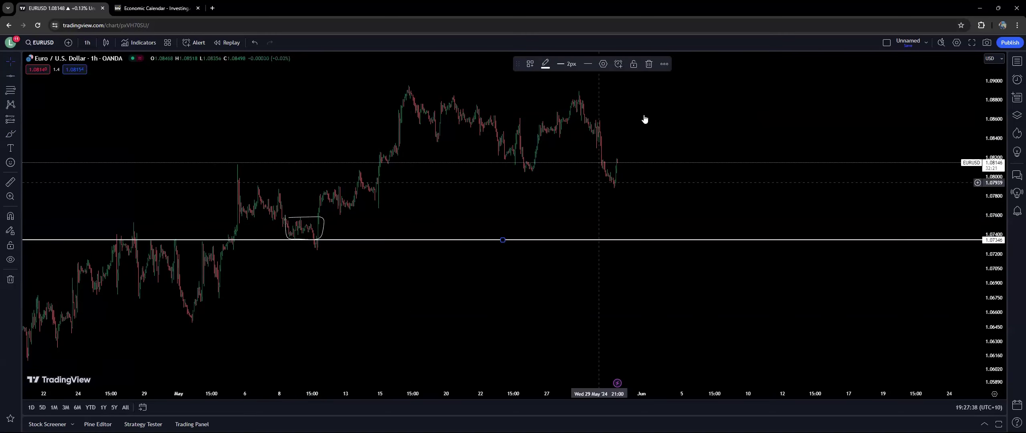
# Step: Set the horizontal line's price coordinate to 1.07400
pyautogui.click(603, 64)
pyautogui.click(503, 203)
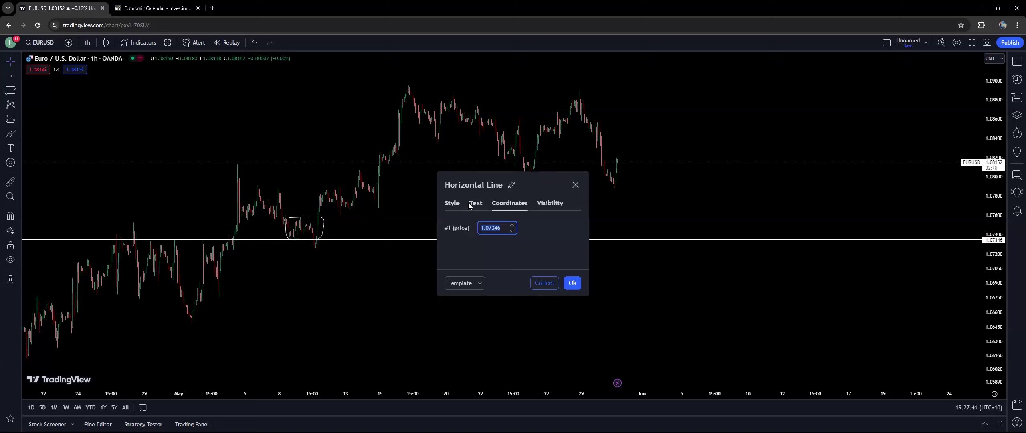
pyautogui.write('1.07000')
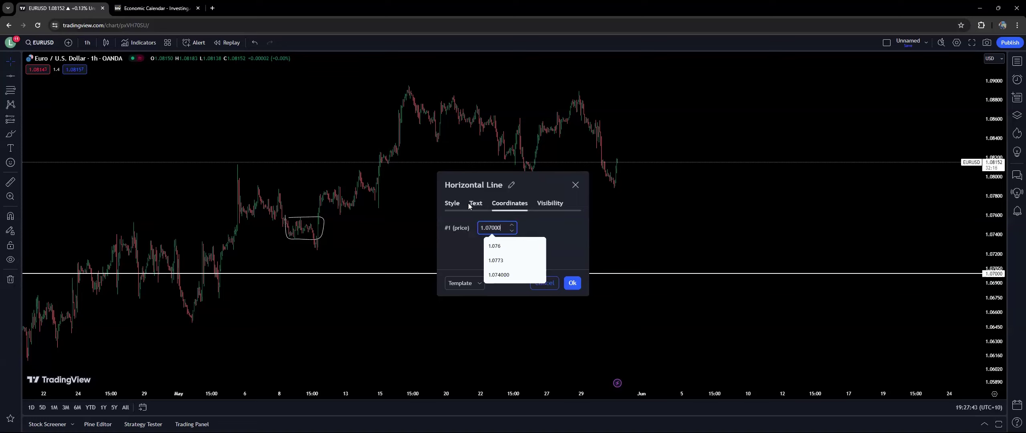
pyautogui.press('BackSpace')
pyautogui.press('BackSpace')
pyautogui.press('BackSpace')
pyautogui.write('400')
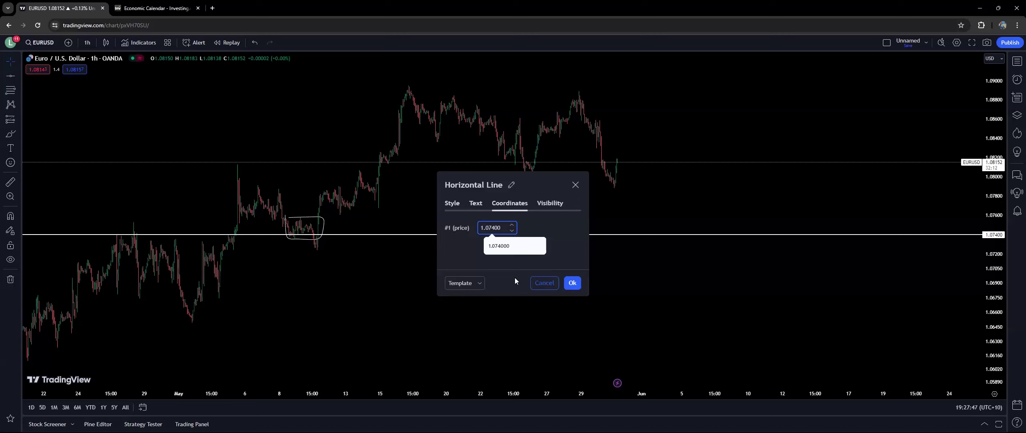
pyautogui.click(572, 283)
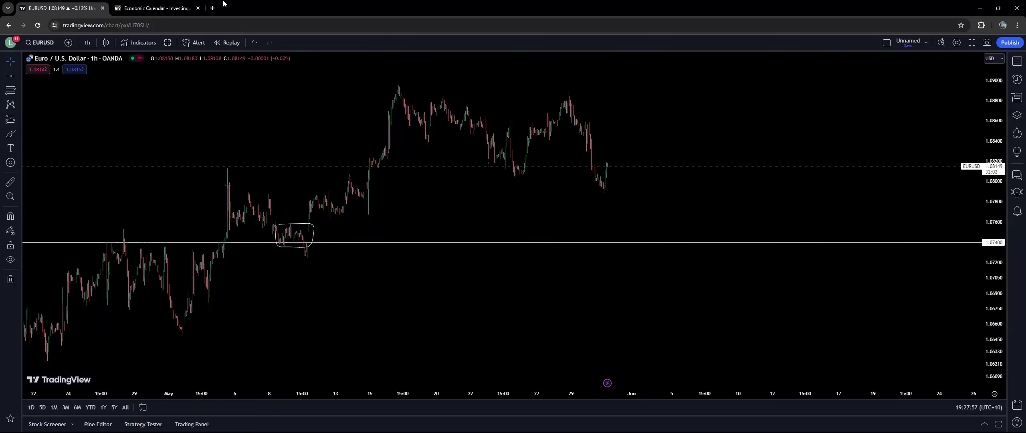
# Step: Close the extra blank browser tab and dismiss the Avast alert covering the EURUSD chart
pyautogui.click(212, 8)
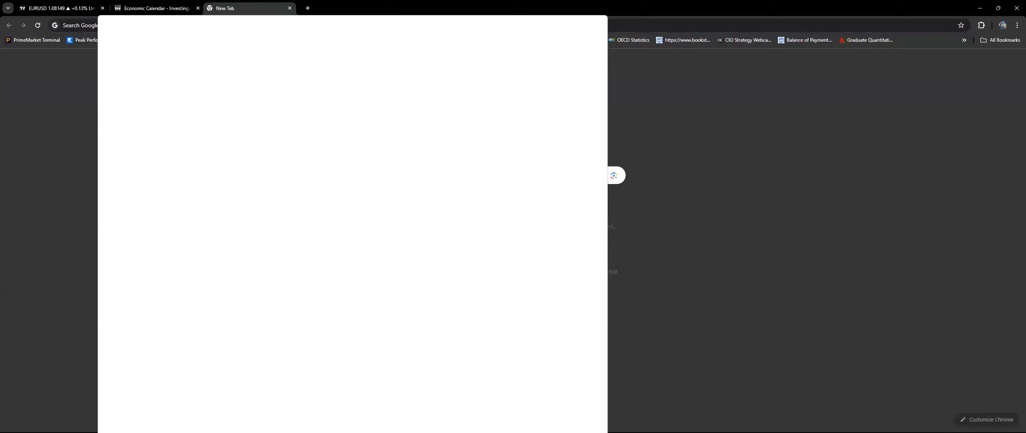
pyautogui.hotkey('ctrl', 'w')
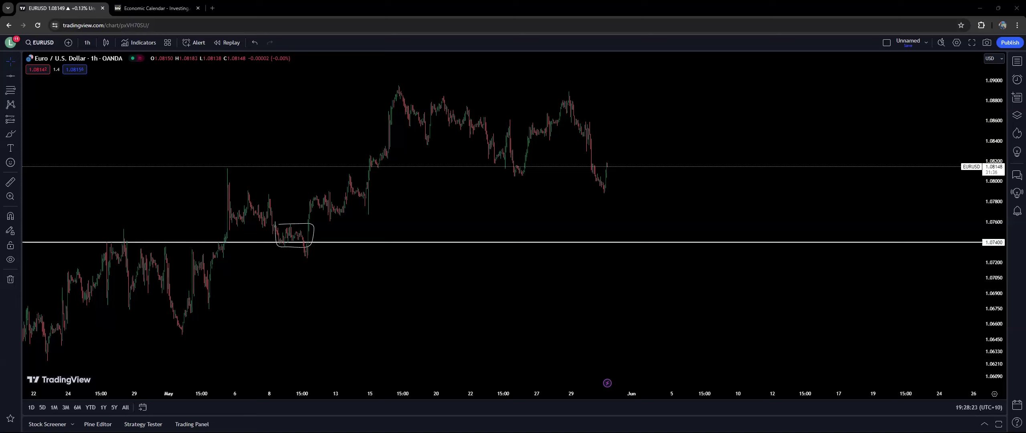
pyautogui.moveTo(419, 204); pyautogui.dragTo(381, 232)
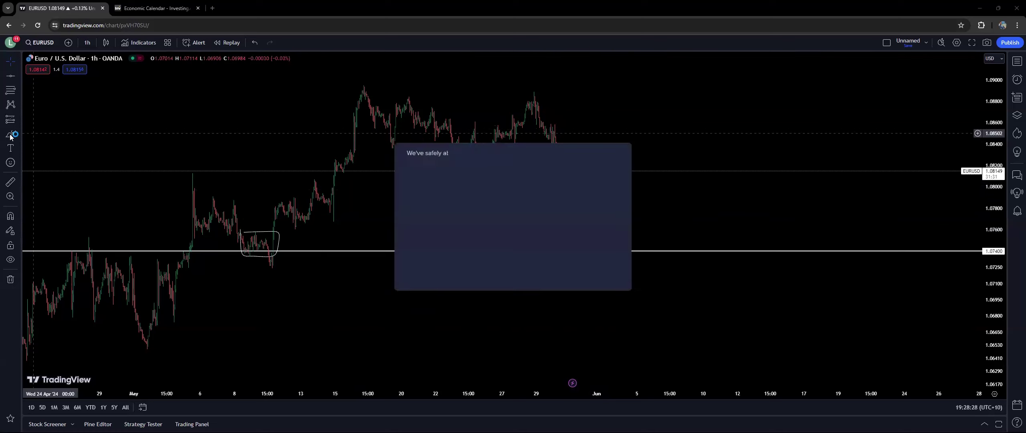
pyautogui.click(626, 150)
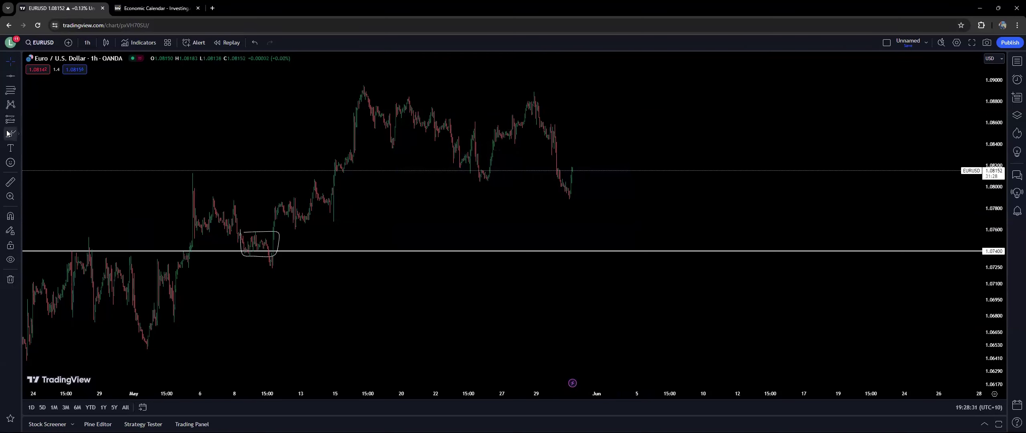
# Step: Brush a short level at about 1.0845, a path up to it and down to the 1.07400 line, and circle the path's end
pyautogui.moveTo(572, 170)
pyautogui.mouseDown()
pyautogui.moveTo(585, 136)
pyautogui.moveTo(610, 138)
pyautogui.moveTo(607, 172)
pyautogui.moveTo(654, 241)
pyautogui.mouseUp()
pyautogui.click(661, 225)
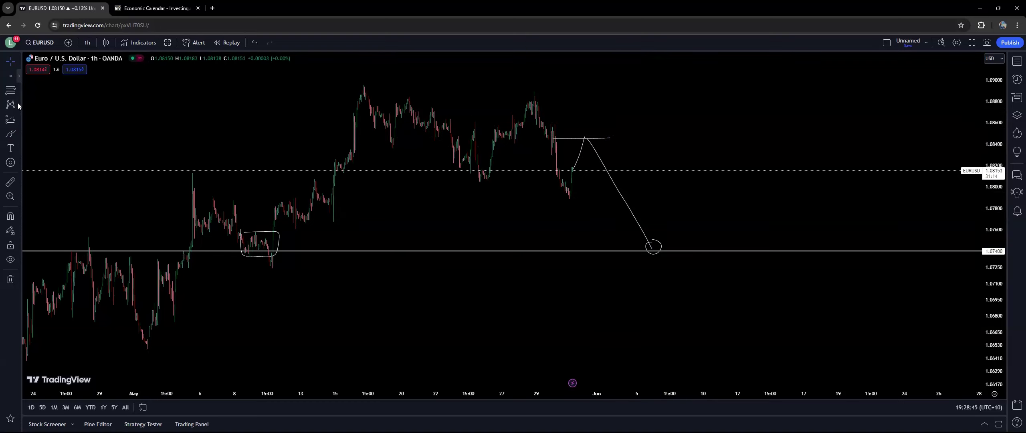
# Step: Draw a flat trend line at about 1.0804 from the 24 May low across to the latest drop on 30 May
pyautogui.click(19, 76)
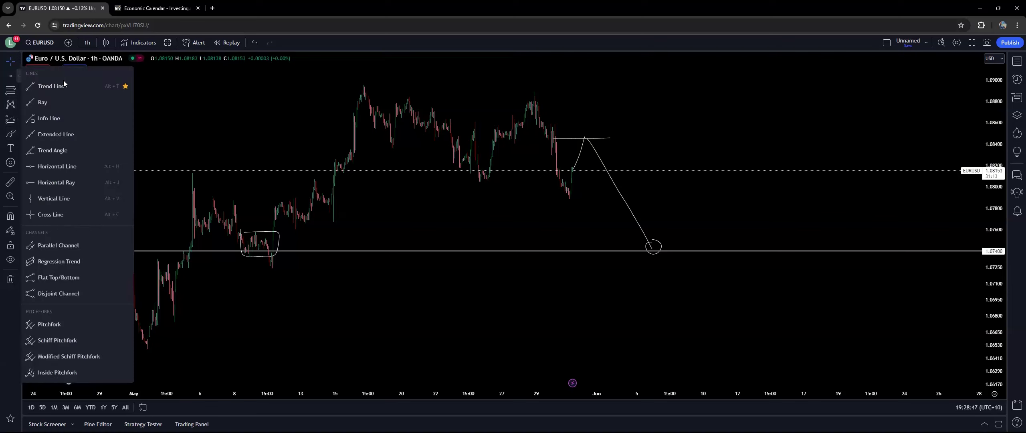
pyautogui.click(64, 85)
pyautogui.click(478, 181)
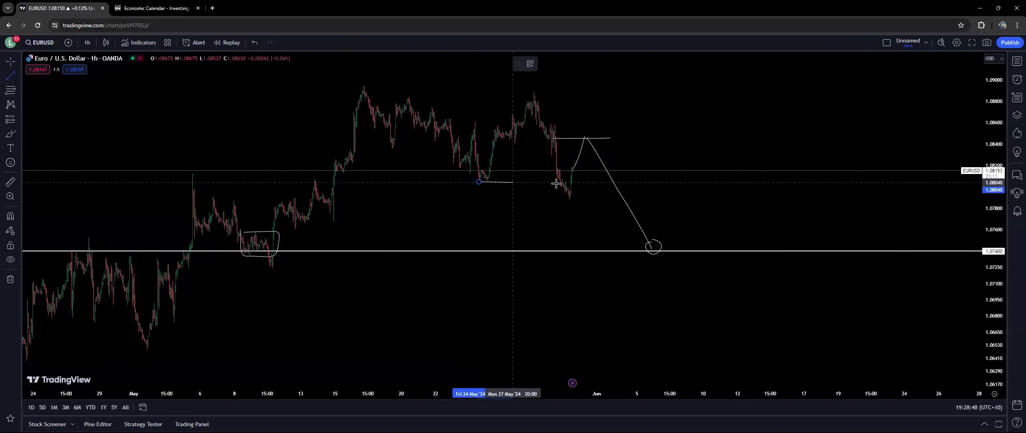
pyautogui.click(568, 182)
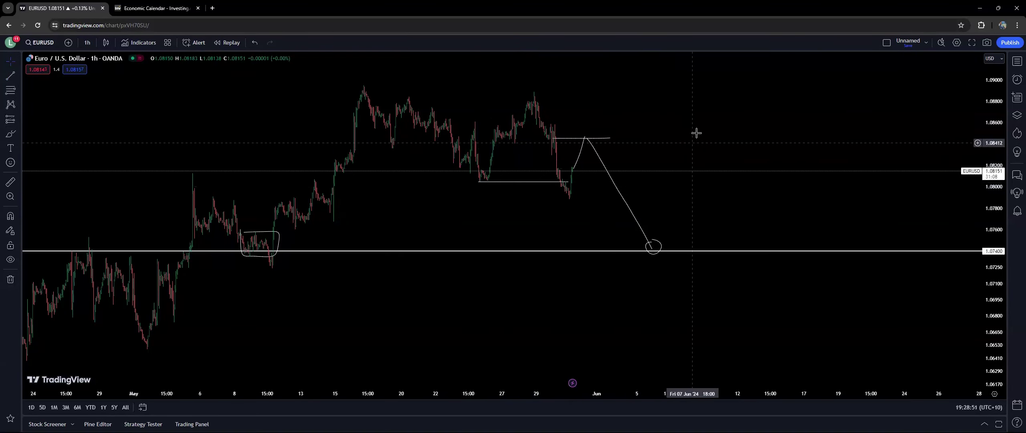
# Step: Switch the chart to USDJPY
pyautogui.moveTo(657, 170); pyautogui.dragTo(501, 162)
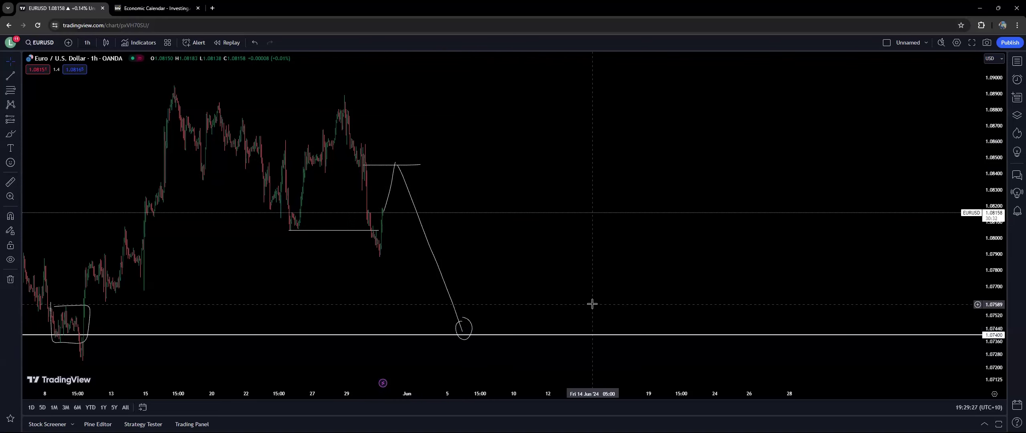
pyautogui.click(1017, 61)
pyautogui.click(908, 103)
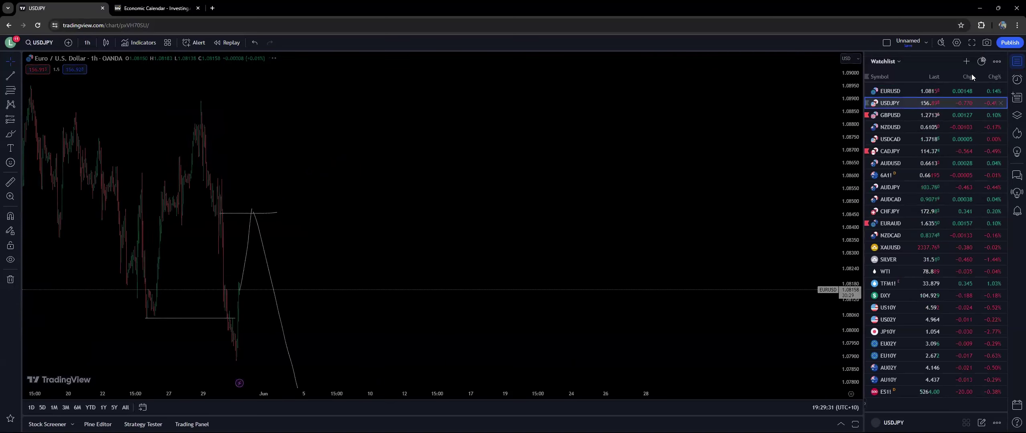
pyautogui.click(1016, 64)
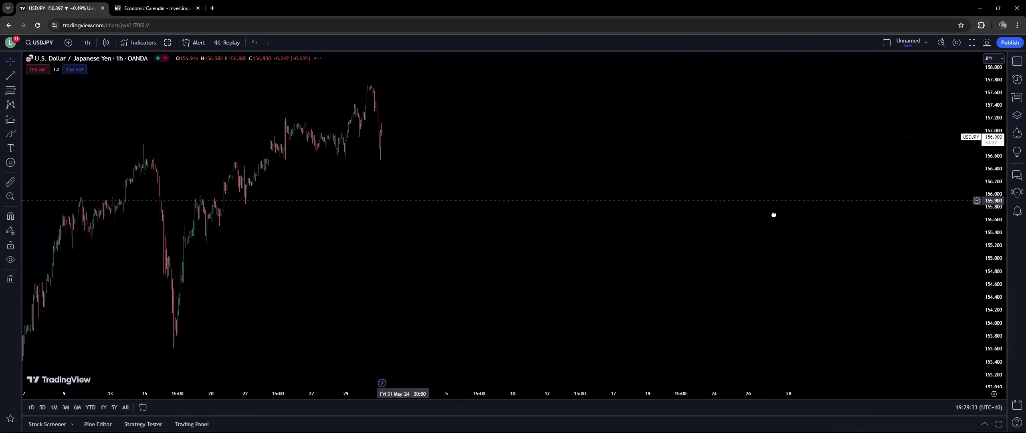
pyautogui.hscroll(-5, 772, 215)
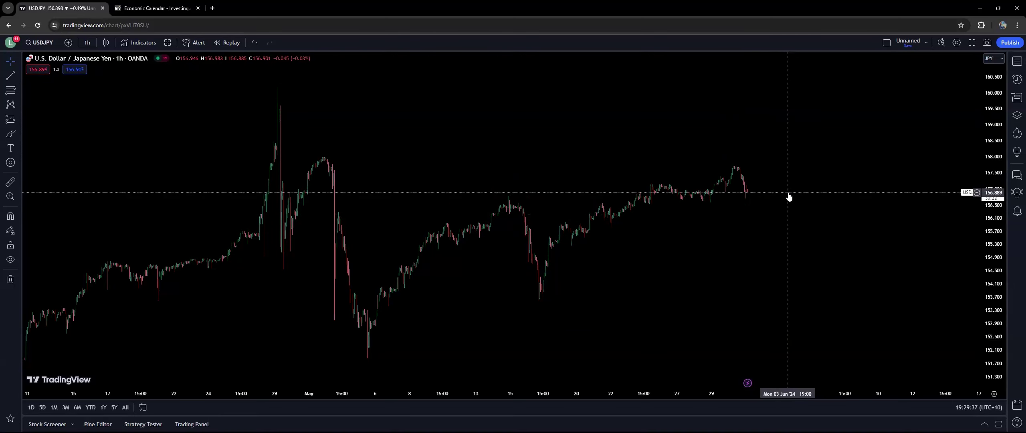
# Step: Switch the chart to NZDUSD and review its price history around the existing brush levels
pyautogui.click(1017, 61)
pyautogui.click(931, 127)
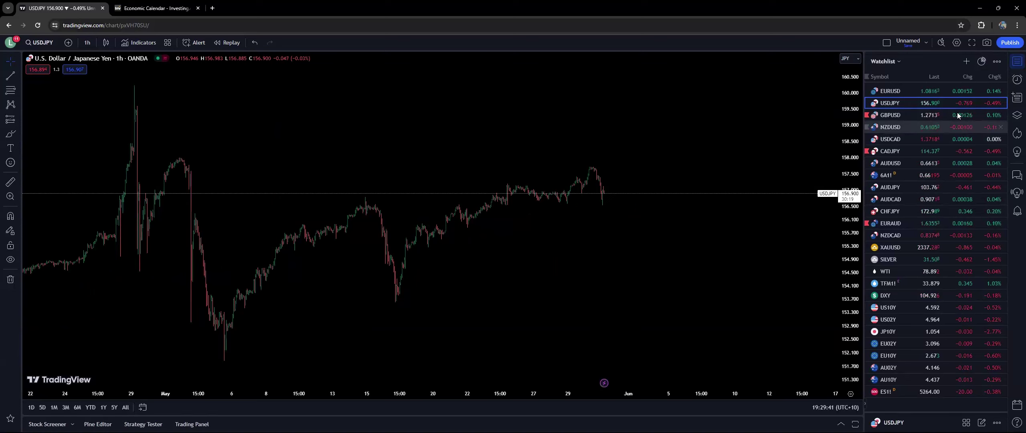
pyautogui.click(1017, 61)
pyautogui.scroll(-3, 934, 174)
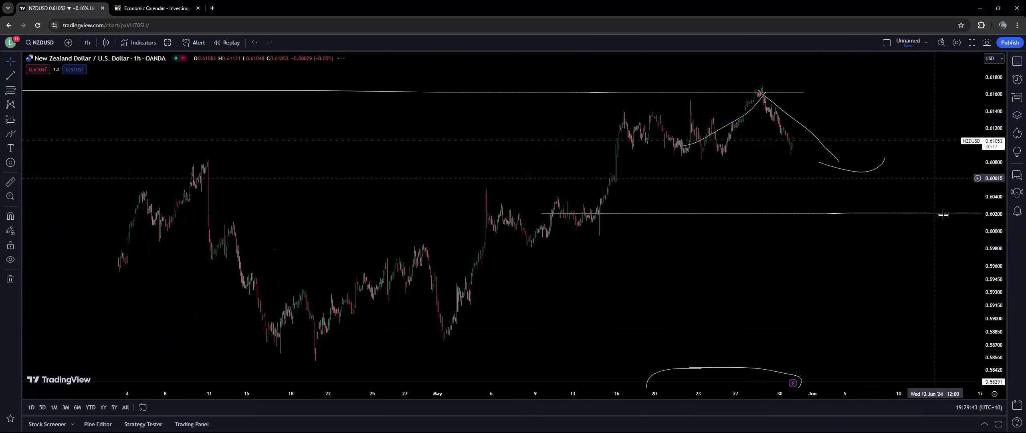
pyautogui.moveTo(749, 167); pyautogui.dragTo(655, 282)
pyautogui.scroll(-5, 655, 281)
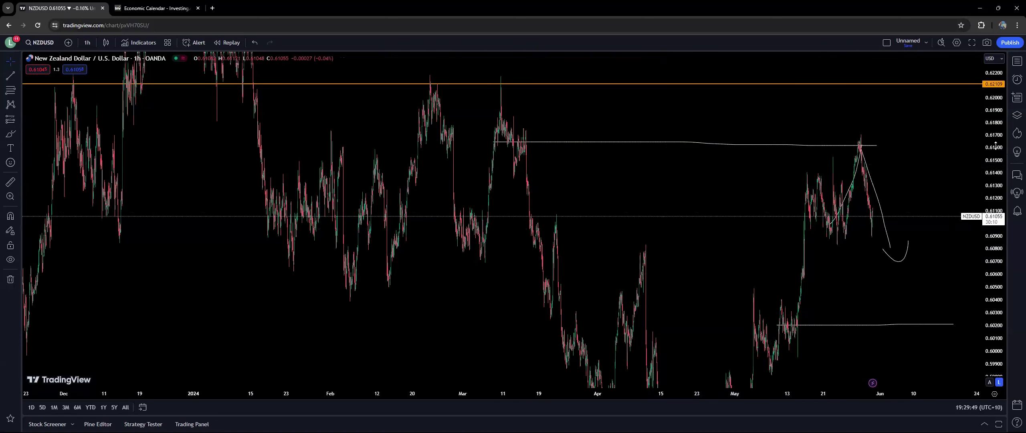
pyautogui.moveTo(657, 170); pyautogui.dragTo(710, 140)
pyautogui.scroll(5, 704, 152)
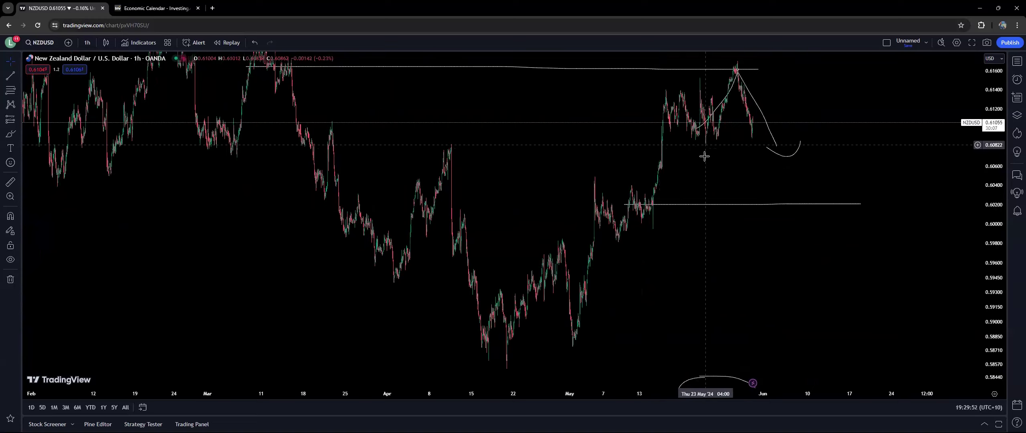
pyautogui.scroll(4, 809, 225)
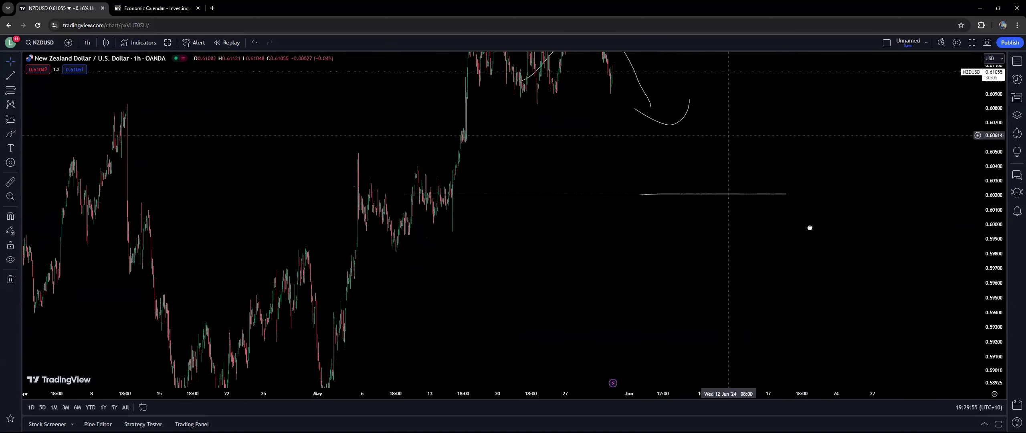
# Step: Brush a curve under the late-May NZDUSD lows and a horizontal level from them past the current price at about 0.6084
pyautogui.moveTo(980, 329); pyautogui.dragTo(756, 266)
pyautogui.scroll(3, 372, 218)
pyautogui.hotkey('alt', 'b')
pyautogui.moveTo(485, 272)
pyautogui.mouseDown()
pyautogui.moveTo(499, 280)
pyautogui.moveTo(537, 260)
pyautogui.moveTo(542, 241)
pyautogui.mouseUp()
pyautogui.moveTo(489, 272); pyautogui.dragTo(662, 271)
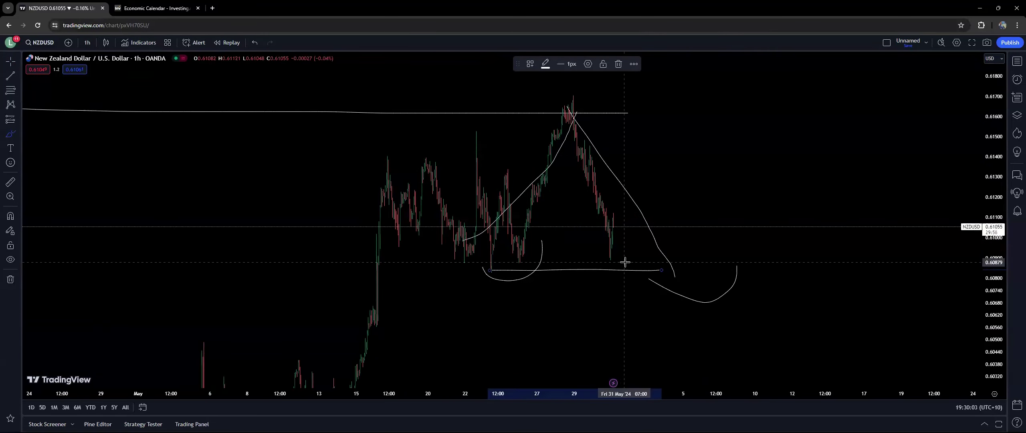
# Step: Examine the NZDUSD chart around the 0.6020 brush level and the circled 0.58291 line, closing the advertisement that covers it
pyautogui.moveTo(616, 148); pyautogui.dragTo(600, 30)
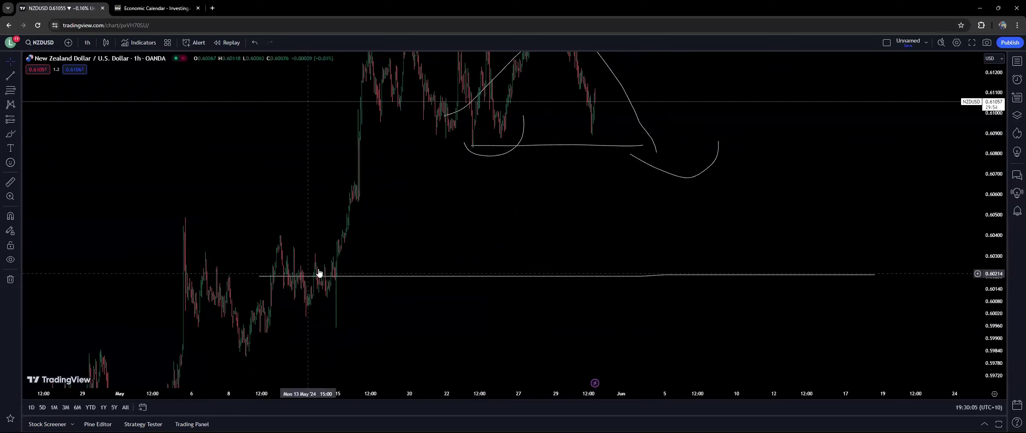
pyautogui.scroll(-3, 963, 176)
pyautogui.scroll(-5, 963, 176)
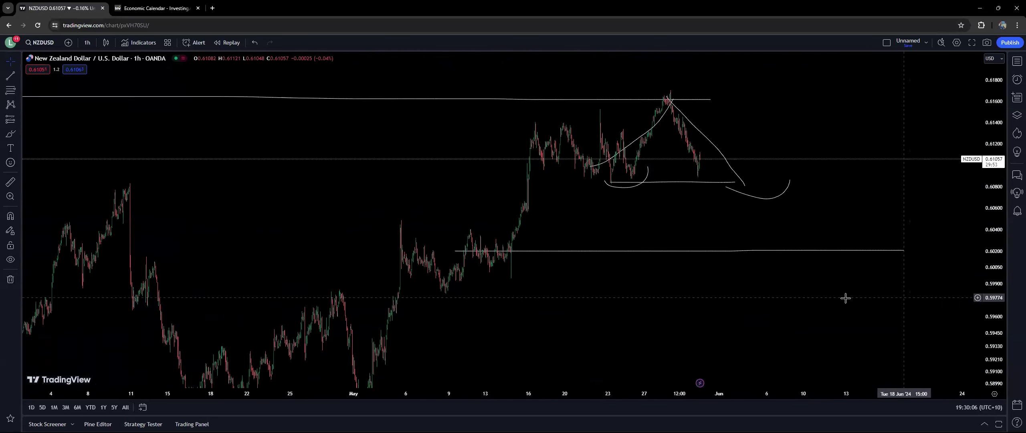
pyautogui.scroll(-3, 801, 280)
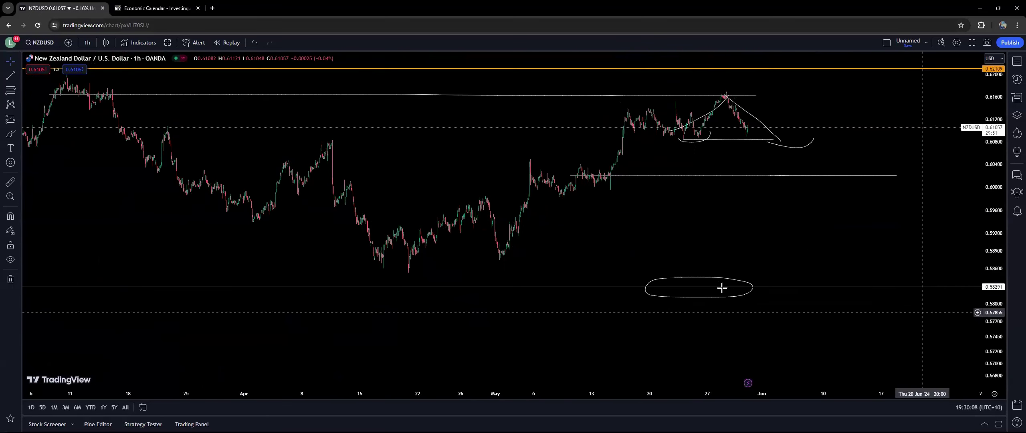
pyautogui.scroll(-1, 681, 289)
pyautogui.scroll(-4, 681, 290)
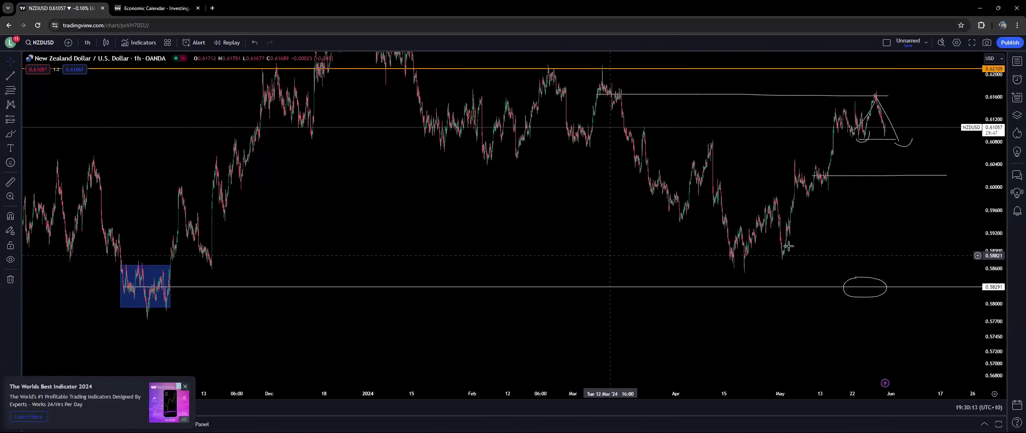
pyautogui.hscroll(5, 487, 260)
pyautogui.moveTo(661, 289); pyautogui.dragTo(883, 306)
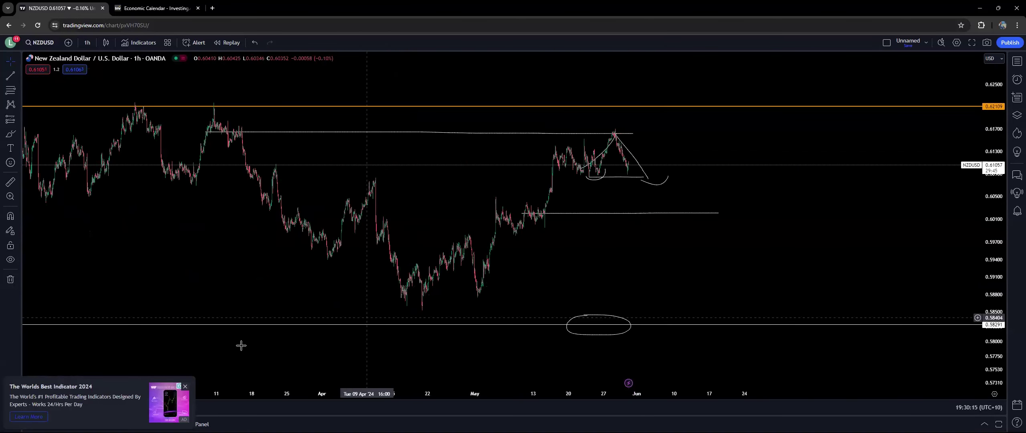
pyautogui.click(185, 387)
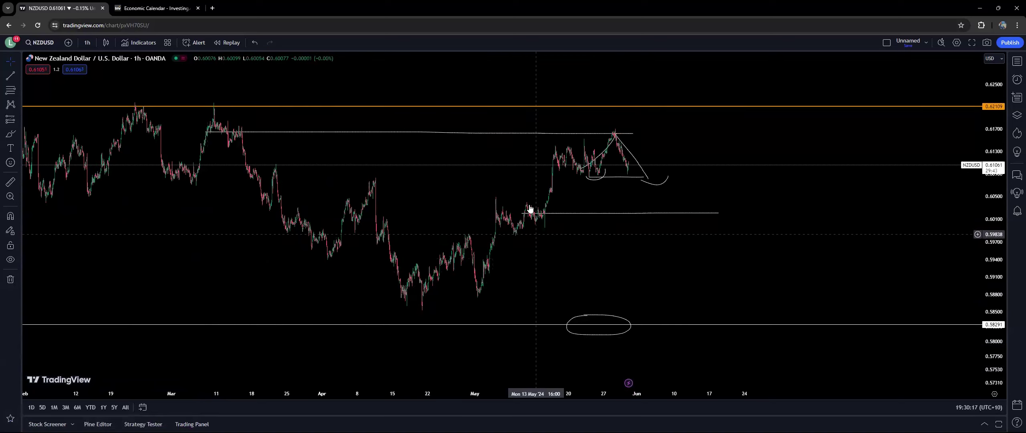
pyautogui.moveTo(564, 232); pyautogui.dragTo(661, 251)
pyautogui.scroll(3, 970, 320)
pyautogui.doubleClick(980, 326)
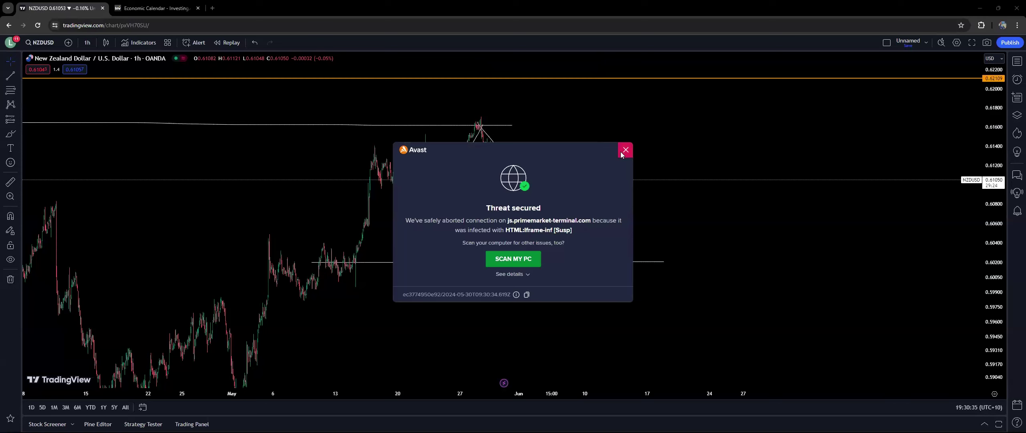
# Step: Check the details of the Avast threat alert and dismiss it
pyautogui.click(526, 274)
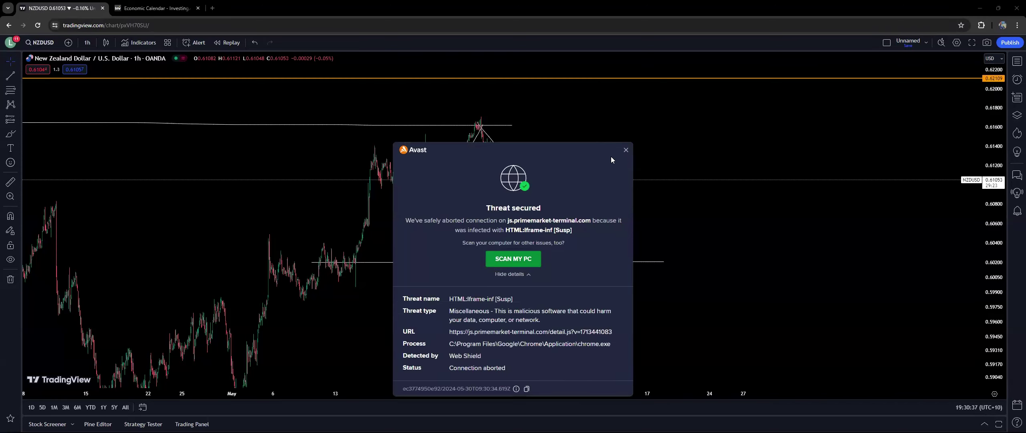
pyautogui.click(626, 149)
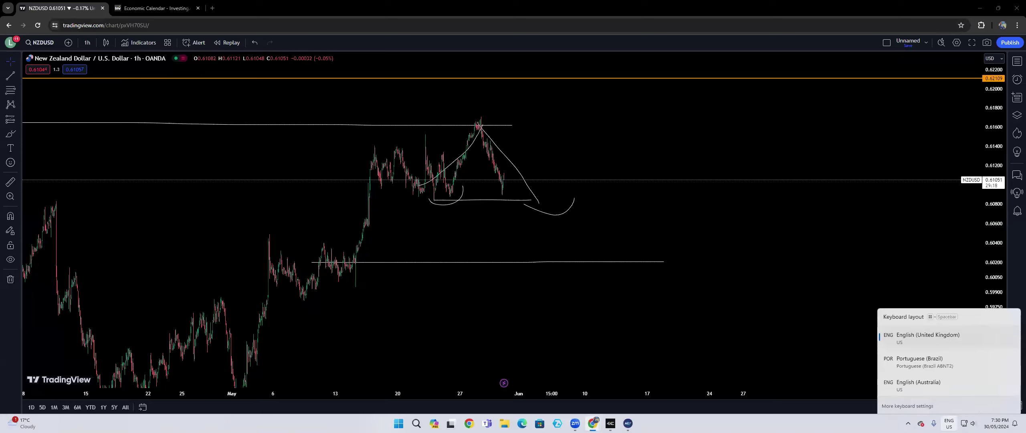
pyautogui.click(967, 424)
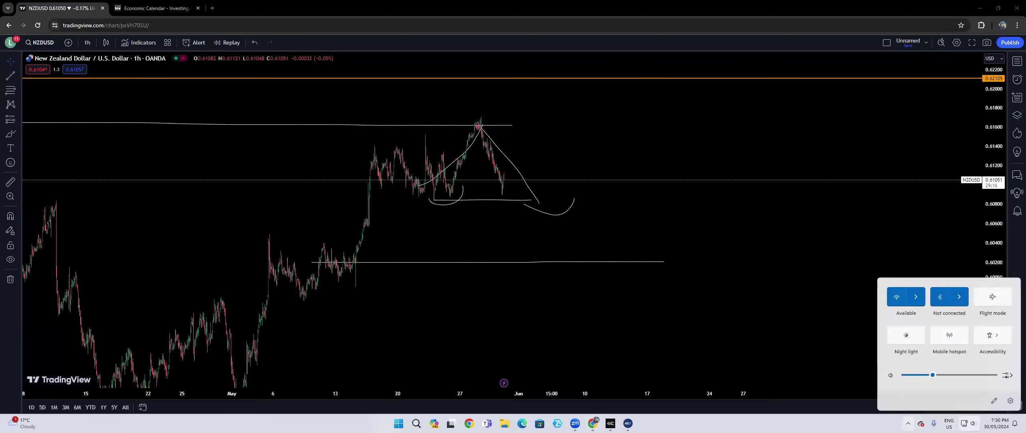
pyautogui.click(907, 423)
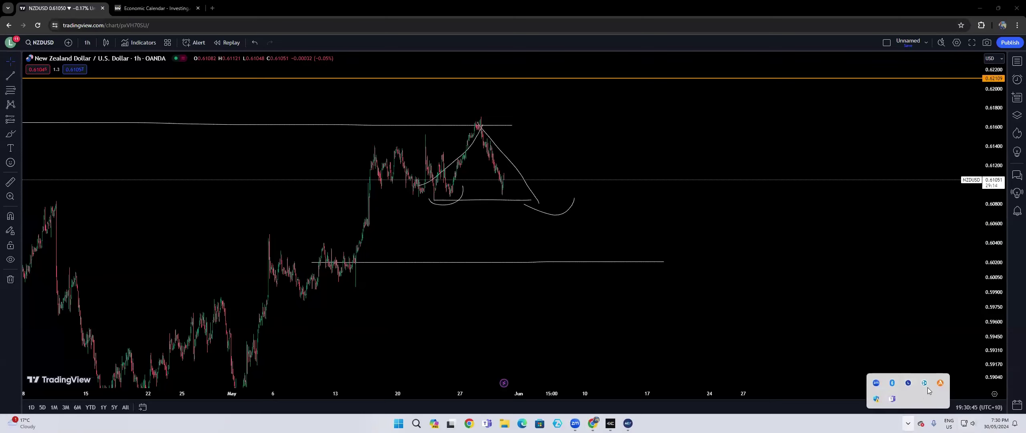
pyautogui.rightClick(940, 383)
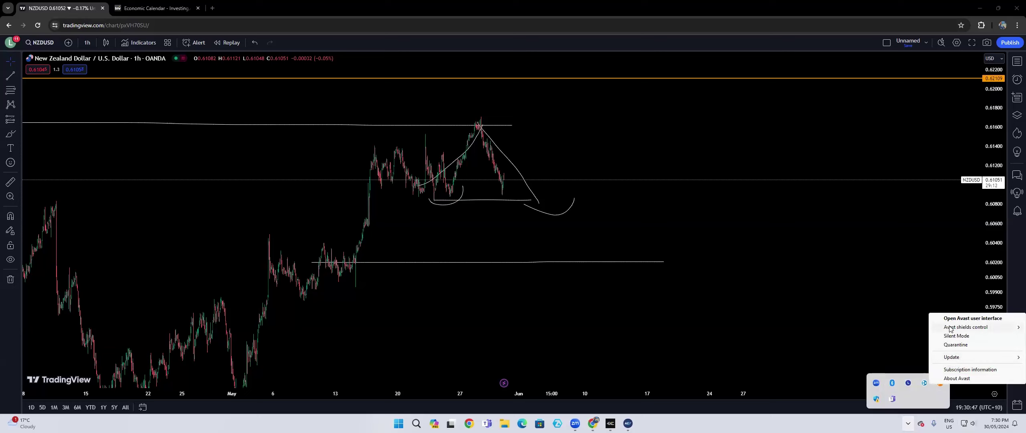
pyautogui.moveTo(949, 329)
pyautogui.click(890, 340)
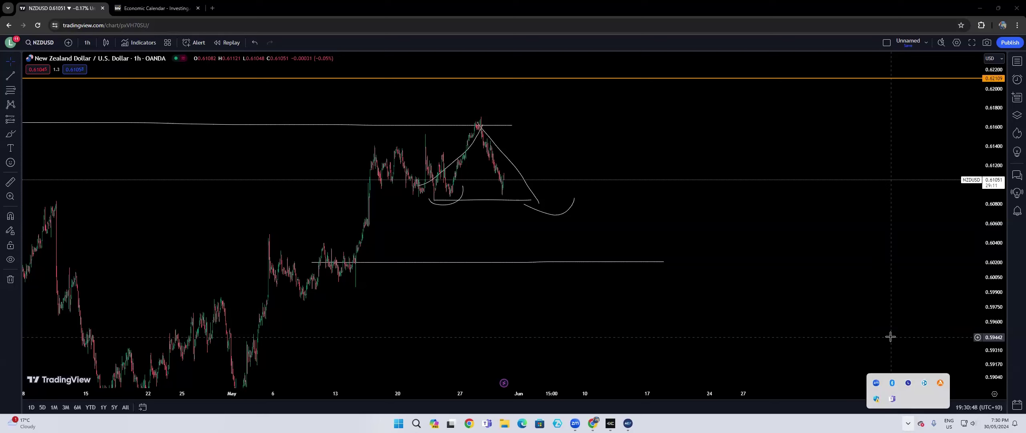
pyautogui.click(650, 245)
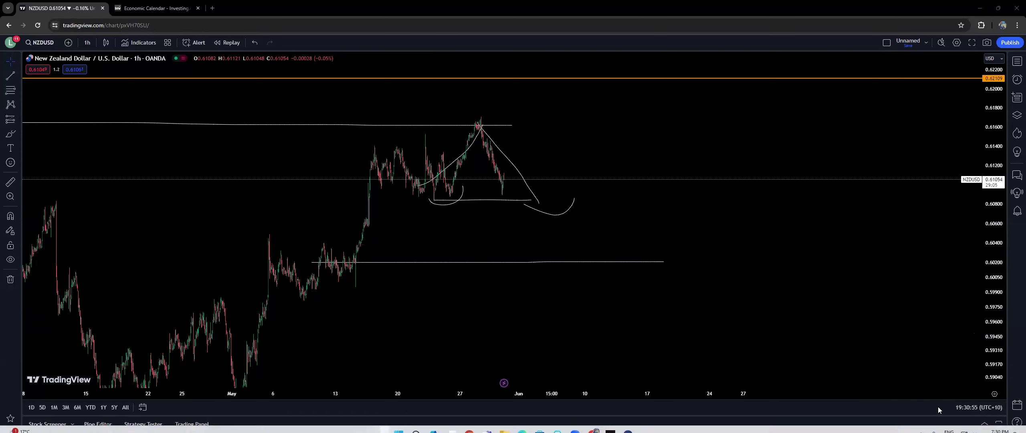
# Step: Disable the Avast shields for 10 minutes and dismiss the Windows Security virus protection notification
pyautogui.click(908, 422)
pyautogui.rightClick(940, 383)
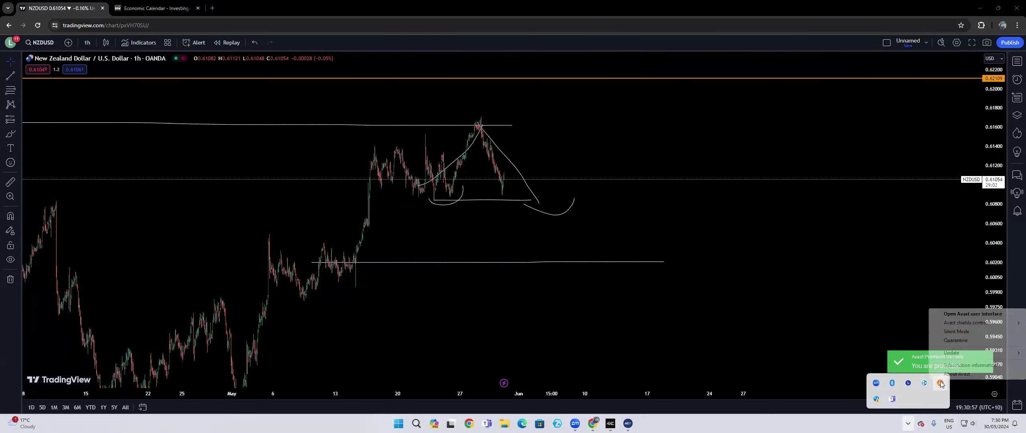
pyautogui.moveTo(953, 322)
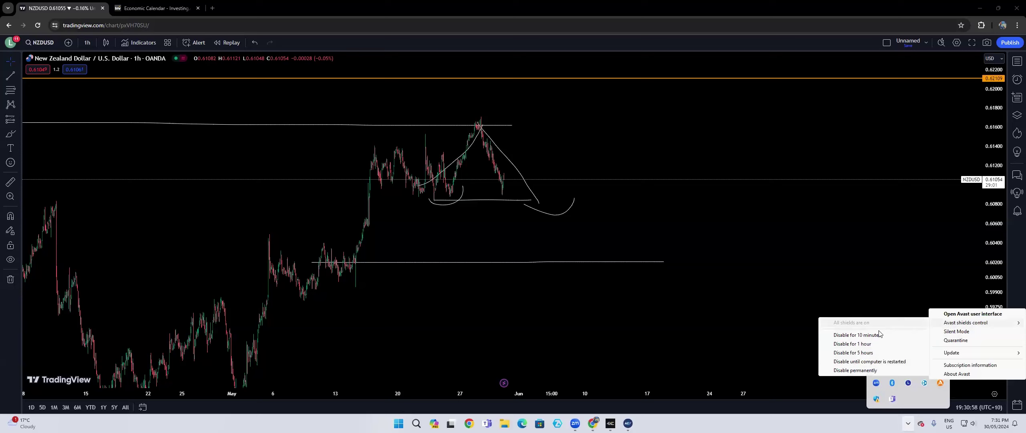
pyautogui.click(852, 335)
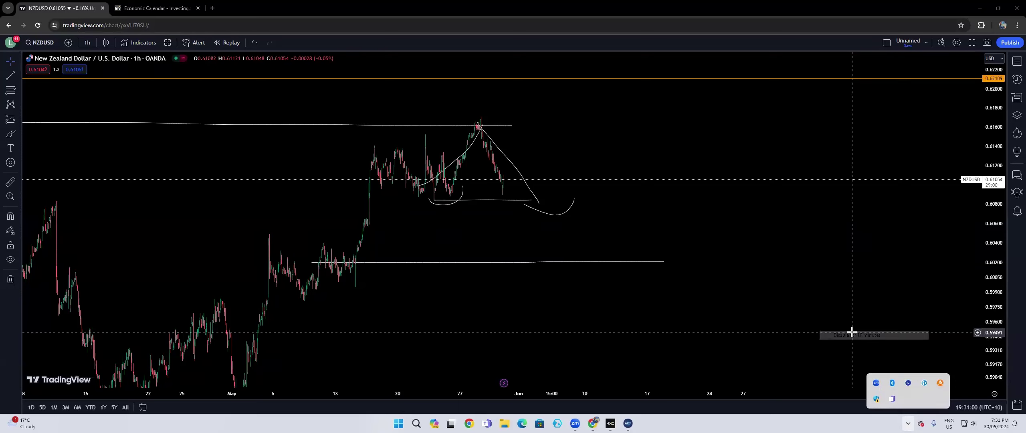
pyautogui.click(570, 254)
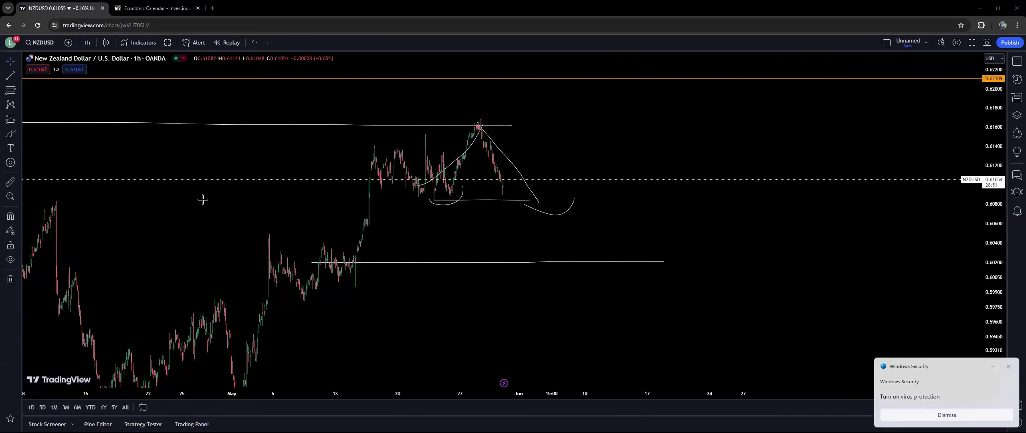
pyautogui.click(1008, 368)
pyautogui.click(1009, 368)
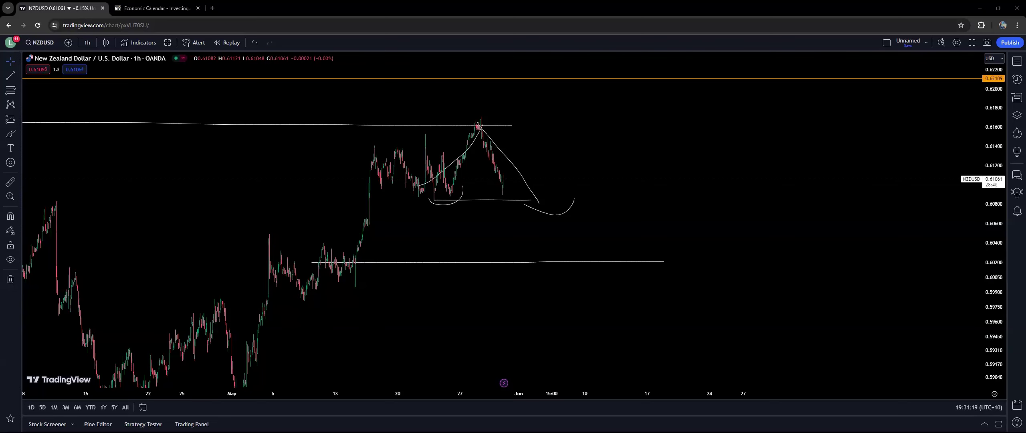
# Step: Reopen the closed PrimeMarket Terminal tab, and return to the NZDUSD chart to review price around the brushed levels
pyautogui.hotkey('ctrl', 'shift', 't')
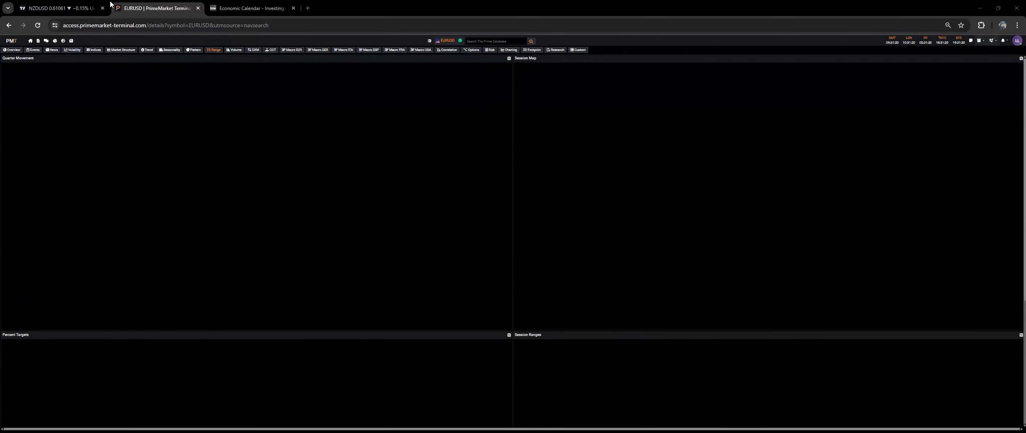
pyautogui.click(104, 19)
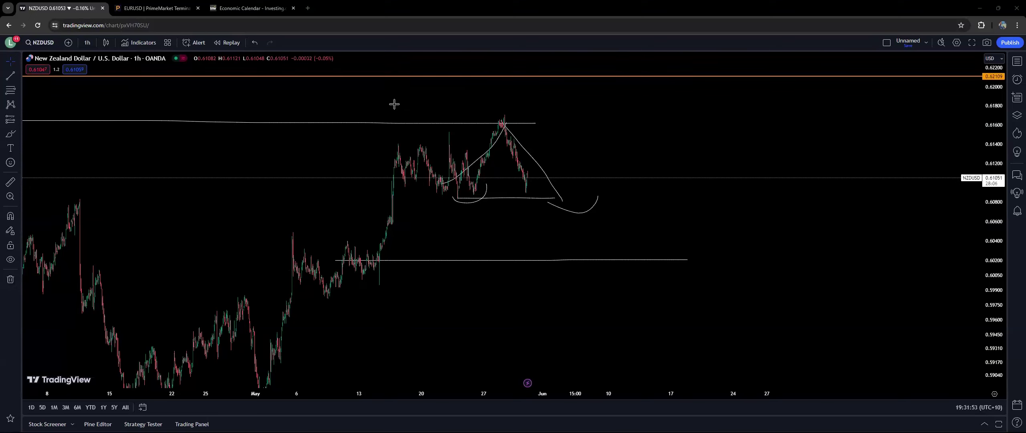
pyautogui.moveTo(291, 186); pyautogui.dragTo(400, 178)
pyautogui.moveTo(583, 117); pyautogui.dragTo(549, 140)
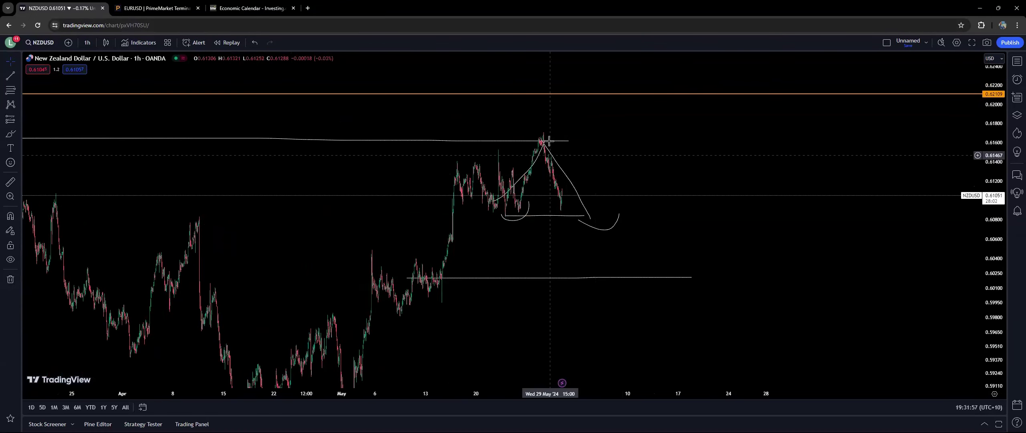
pyautogui.moveTo(648, 176); pyautogui.dragTo(597, 138)
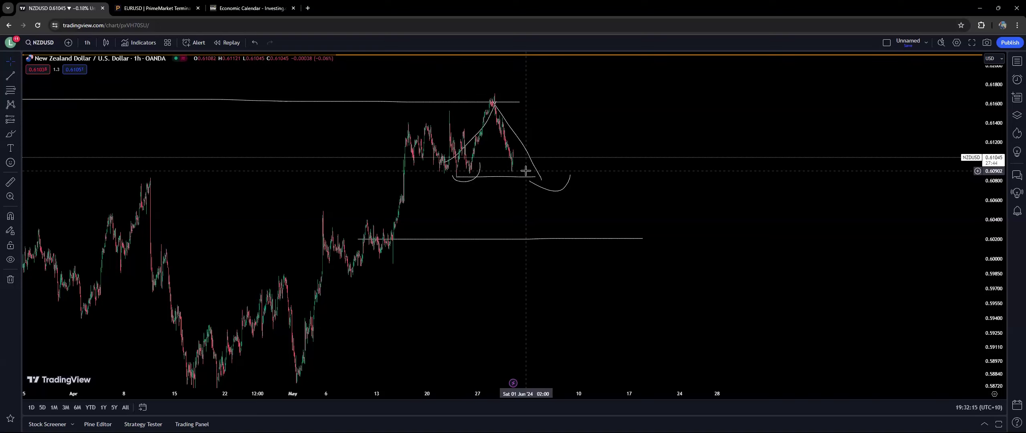
# Step: Switch the chart to USDCAD and review its price history above the orange 1.35867 level
pyautogui.click(1017, 61)
pyautogui.click(927, 140)
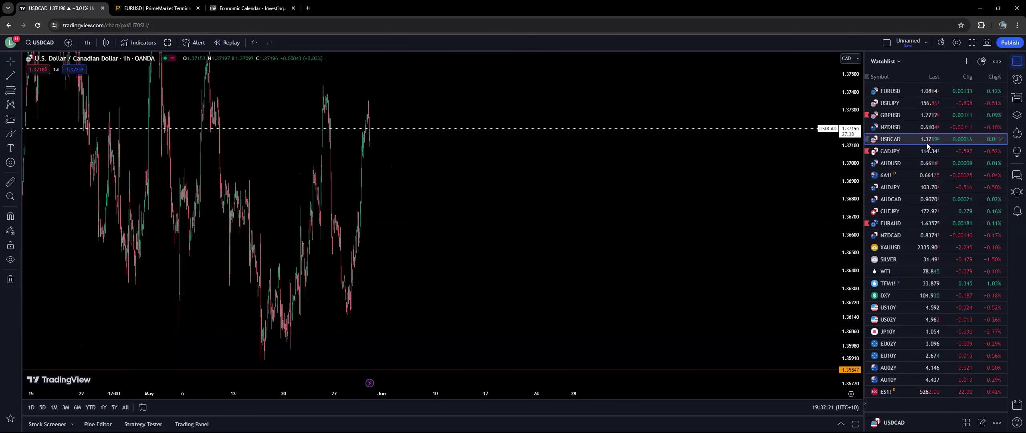
pyautogui.click(1017, 61)
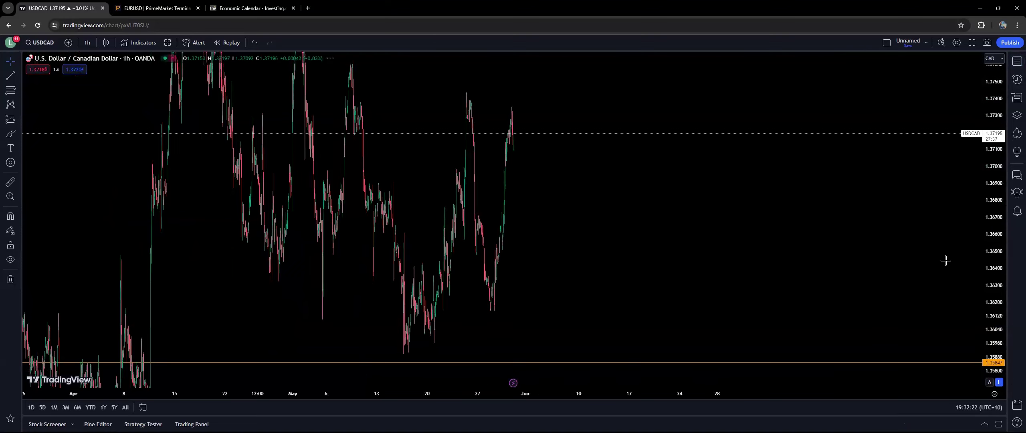
pyautogui.scroll(-5, 795, 298)
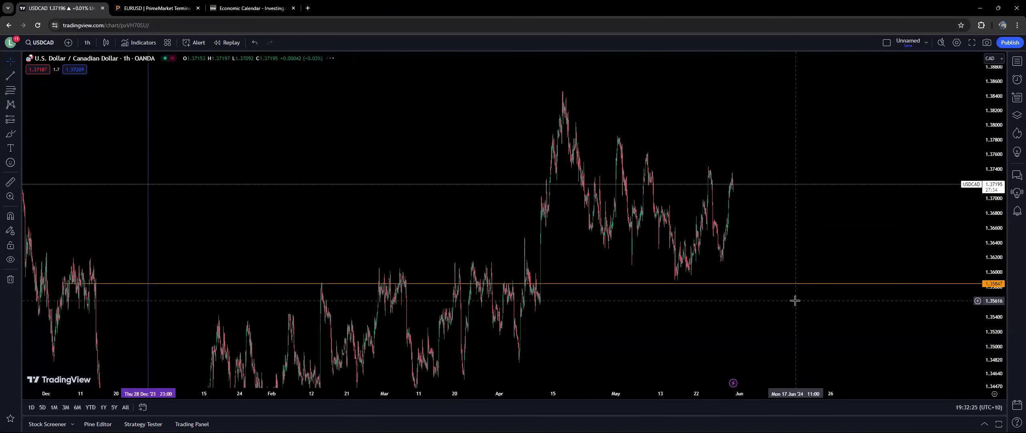
pyautogui.scroll(3, 795, 300)
# Step: Switch the chart to CADJPY briefly and on to AUDUSD at full chart width
pyautogui.click(1017, 61)
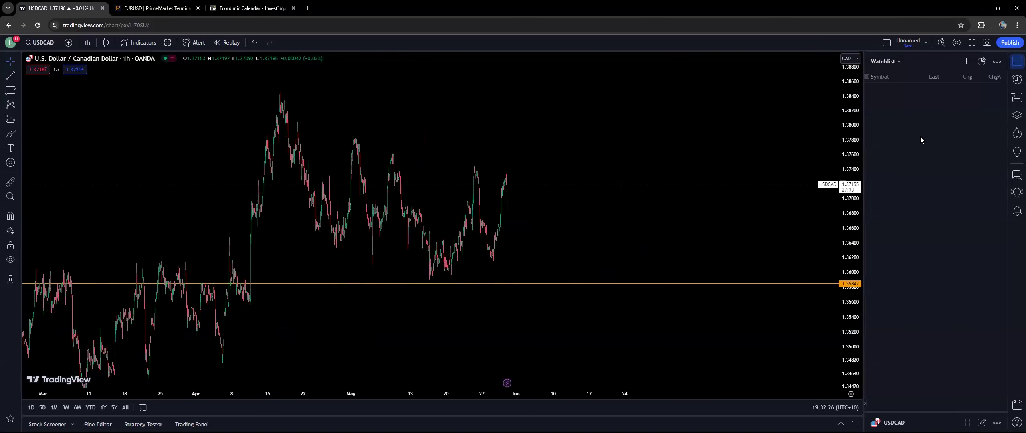
pyautogui.click(908, 151)
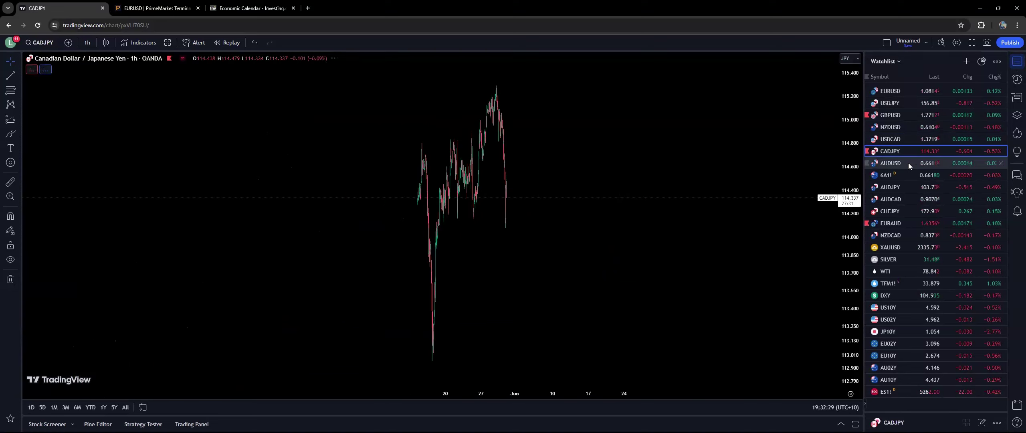
pyautogui.click(908, 163)
pyautogui.click(1017, 61)
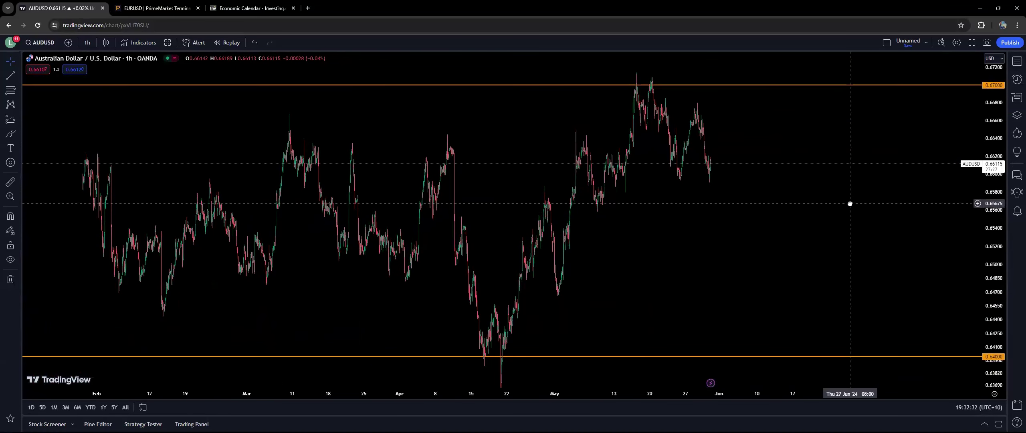
# Step: Examine the AUDUSD hourly chart between the orange 0.64000 and 0.67000 levels, comparing the late-May decline with earlier lows
pyautogui.moveTo(850, 204); pyautogui.dragTo(849, 227)
pyautogui.scroll(2, 786, 247)
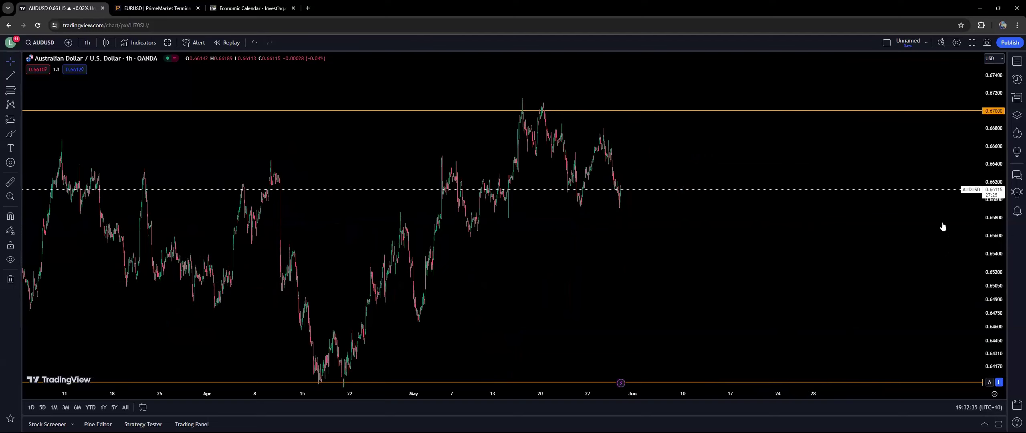
pyautogui.moveTo(942, 227); pyautogui.dragTo(619, 257)
pyautogui.scroll(3, 696, 327)
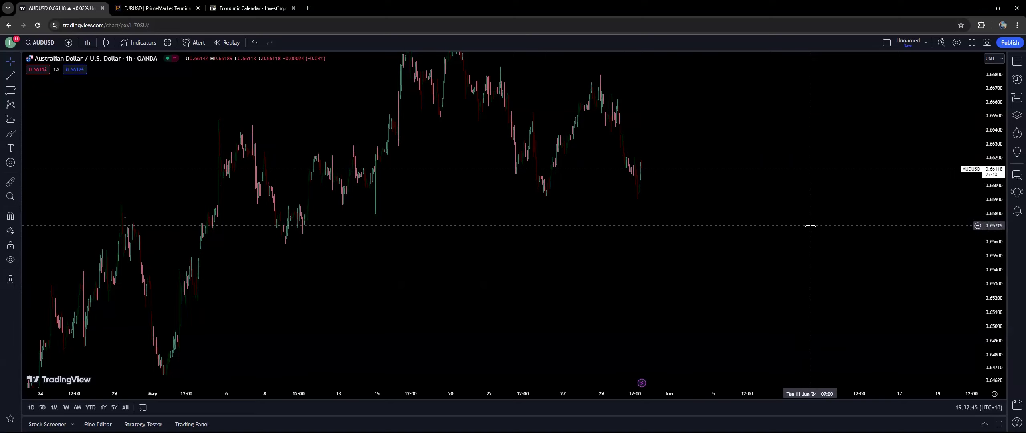
pyautogui.moveTo(805, 204); pyautogui.dragTo(828, 159)
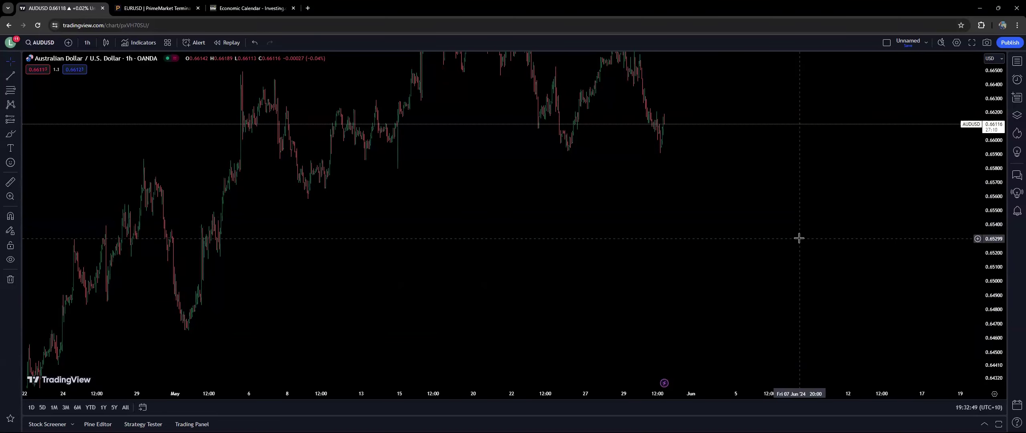
pyautogui.moveTo(798, 238); pyautogui.dragTo(881, 98)
pyautogui.moveTo(815, 174); pyautogui.dragTo(717, 326)
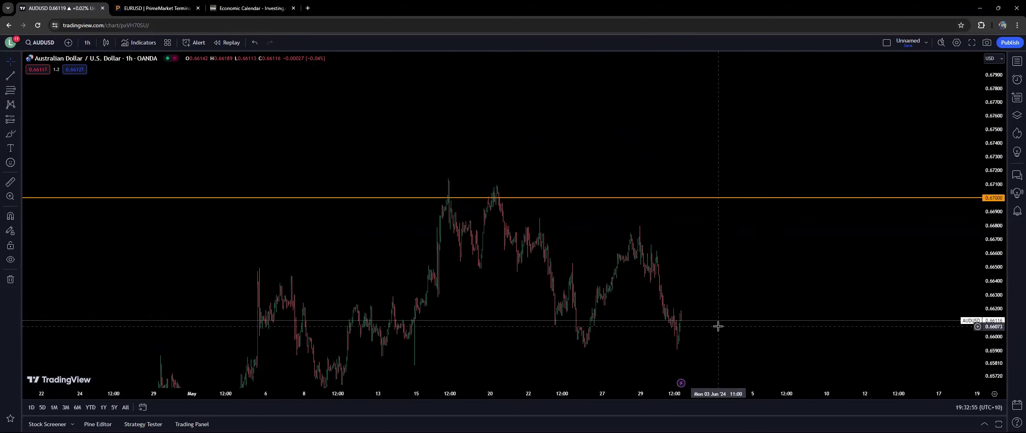
pyautogui.scroll(-5, 740, 300)
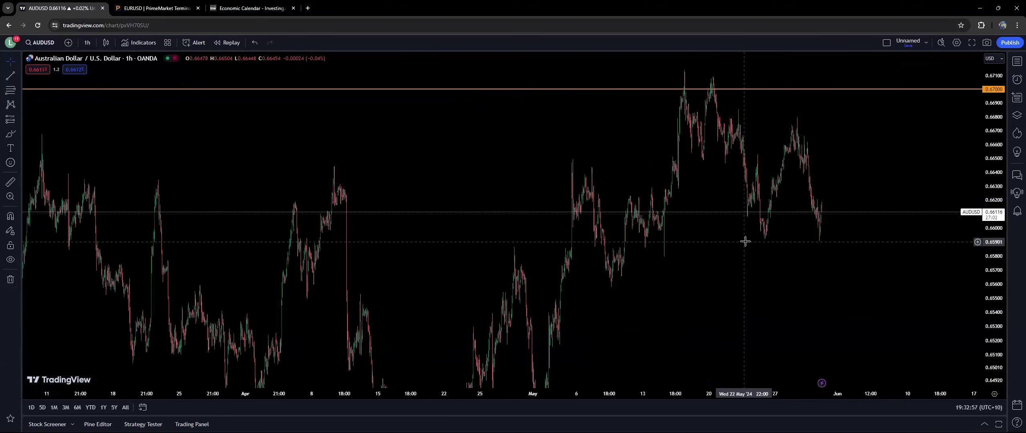
pyautogui.scroll(-2, 745, 241)
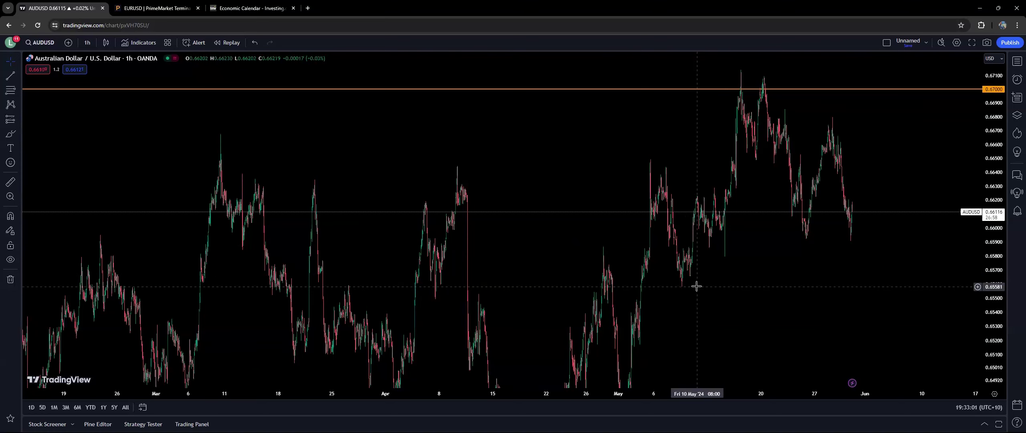
pyautogui.moveTo(697, 286); pyautogui.dragTo(348, 366)
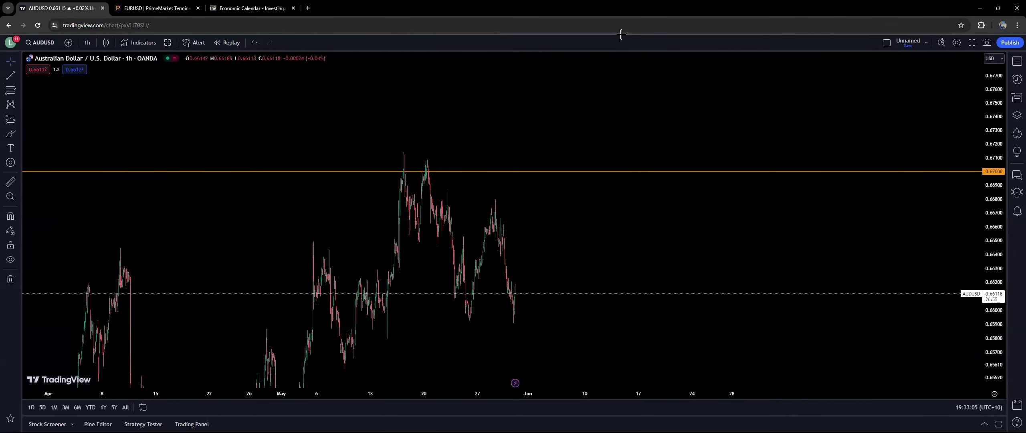
# Step: Check the EURUSD percent targets and session ranges in PrimeMarket Terminal, and glance at next week's Investing.com economic calendar
pyautogui.hotkey('ctrl', 'Tab')
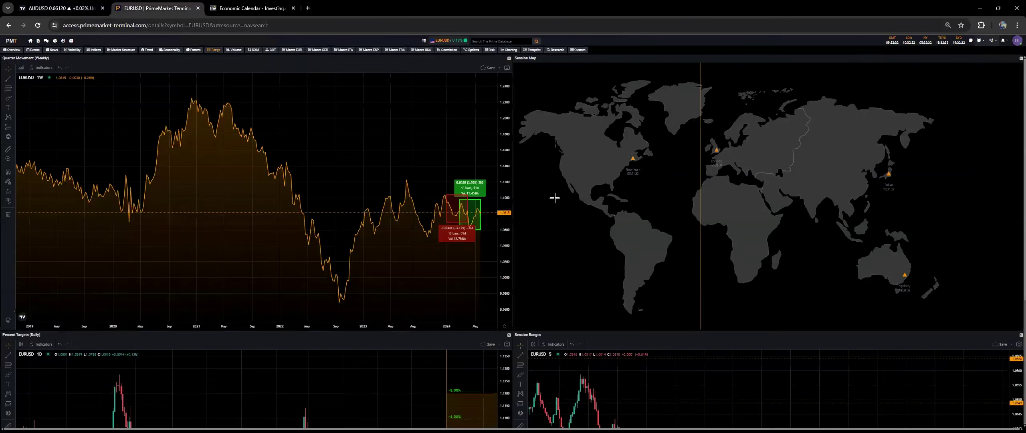
pyautogui.scroll(-5, 588, 169)
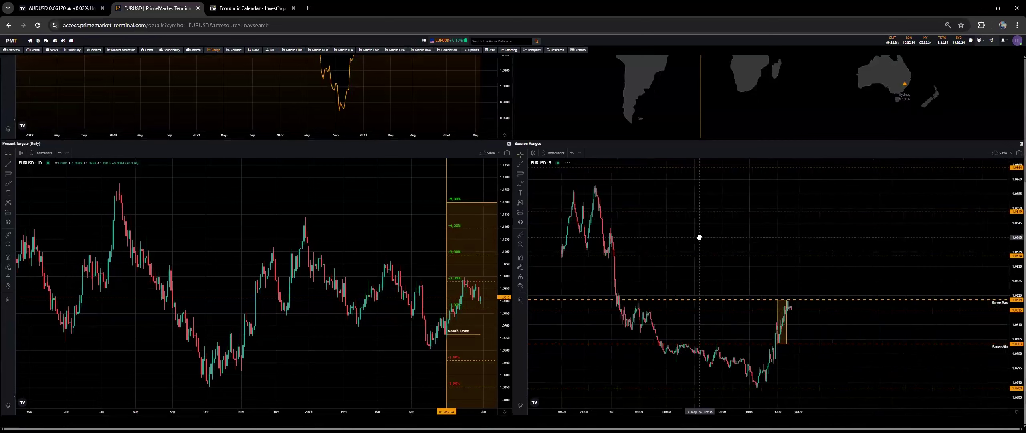
pyautogui.moveTo(1013, 282); pyautogui.dragTo(1015, 316)
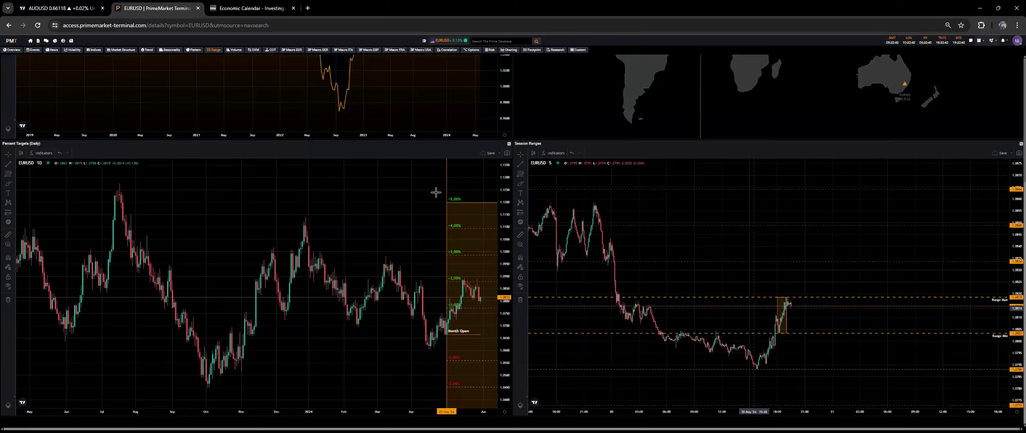
pyautogui.click(255, 4)
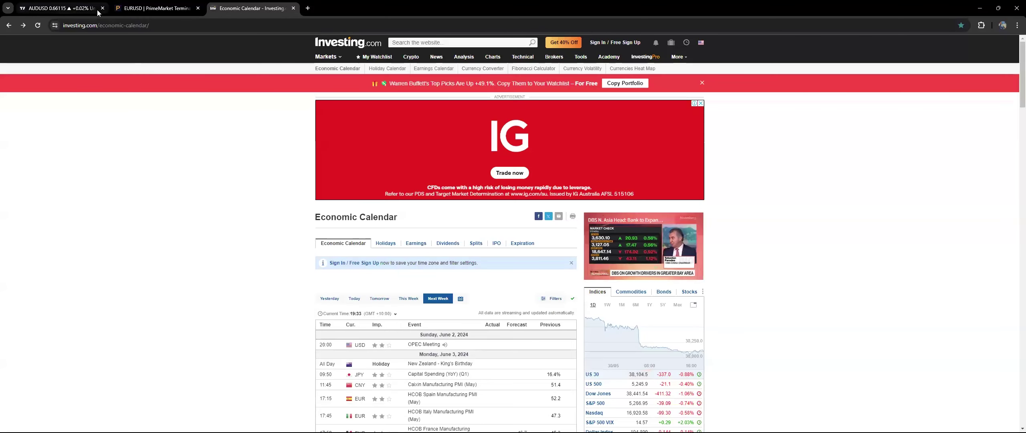
# Step: Return to the AUDUSD chart on TradingView, close the advertisement, and review the wider price history since February
pyautogui.click(73, 4)
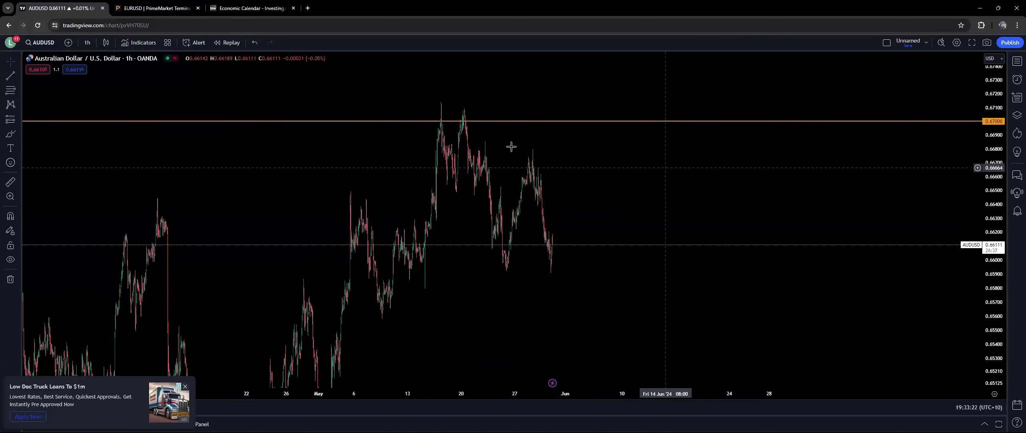
pyautogui.click(185, 386)
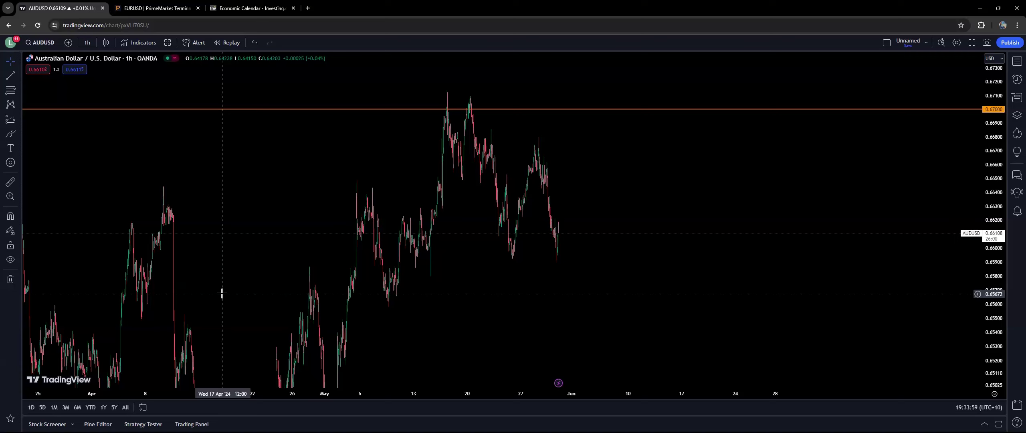
pyautogui.moveTo(695, 170); pyautogui.dragTo(703, 164)
pyautogui.scroll(-3, 884, 167)
pyautogui.moveTo(861, 269); pyautogui.dragTo(810, 271)
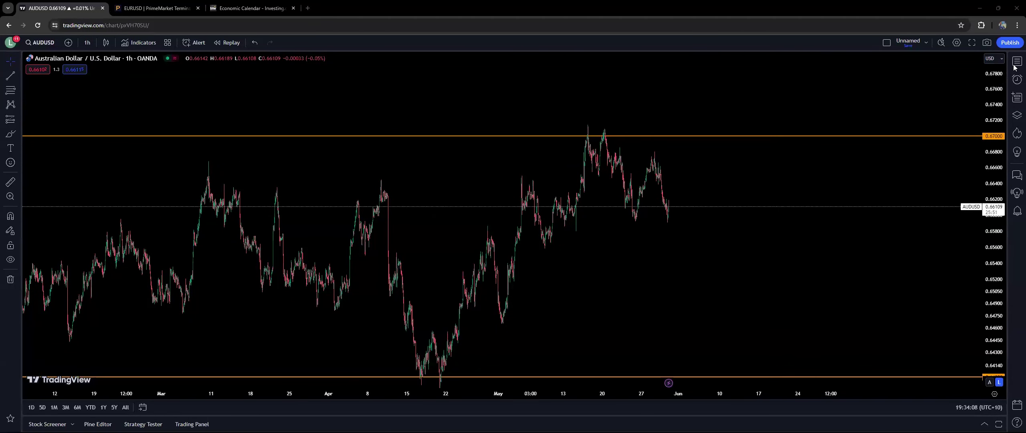
# Step: Switch the chart through AUDJPY and AUDCAD to CHFJPY and show it at full chart width
pyautogui.click(916, 187)
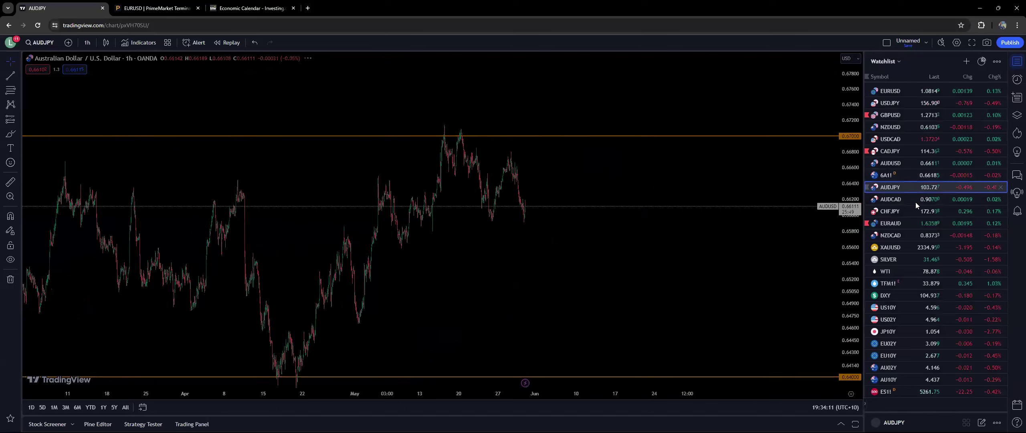
pyautogui.click(915, 200)
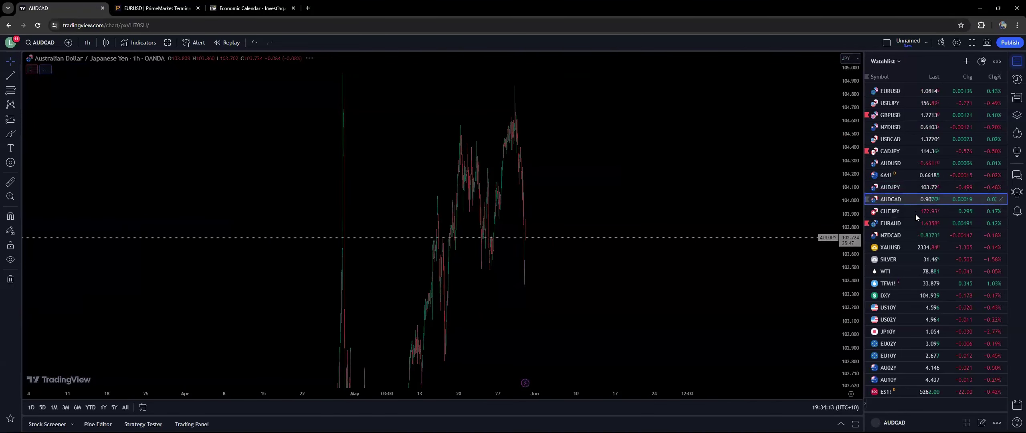
pyautogui.click(915, 212)
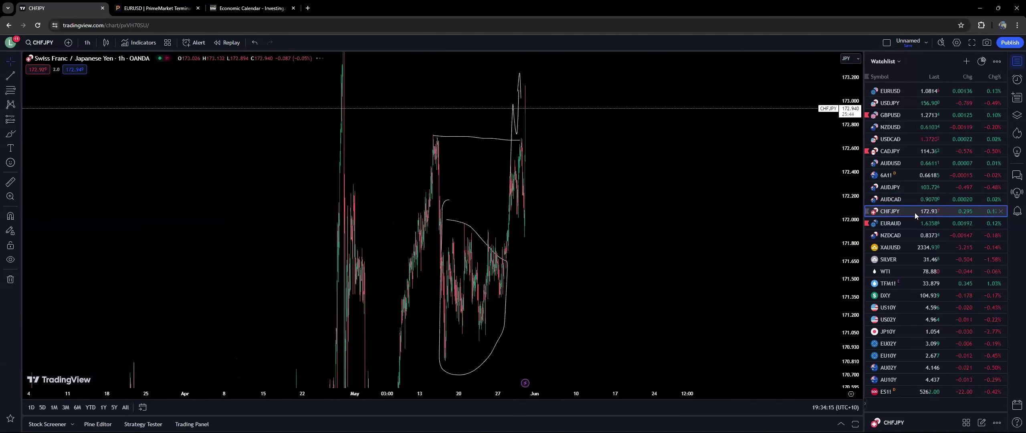
pyautogui.click(1017, 61)
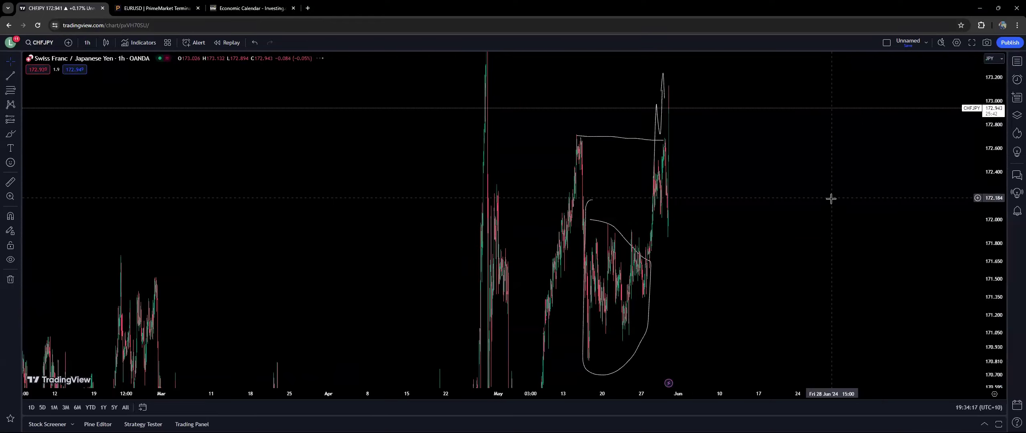
# Step: Examine the CHFJPY hourly chart, comparing the circled mid-to-late May range and the drawn breakout path with current price
pyautogui.scroll(3, 894, 199)
pyautogui.moveTo(999, 119); pyautogui.dragTo(997, 152)
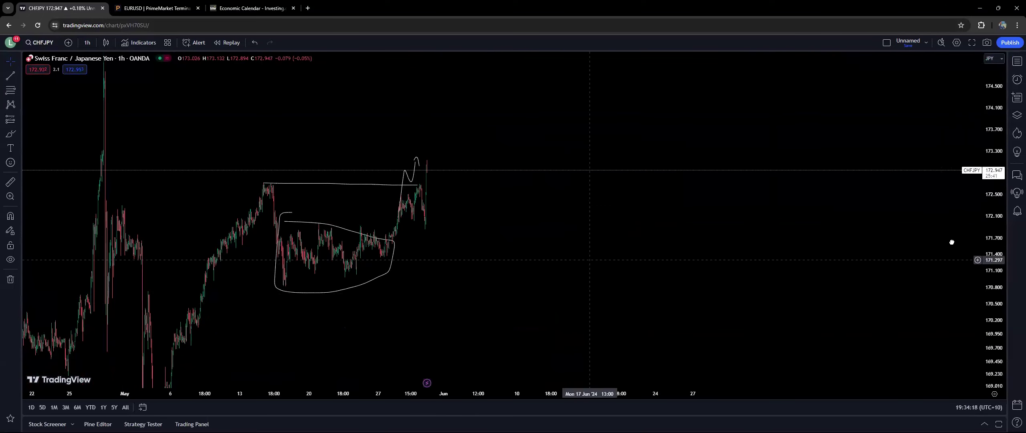
pyautogui.scroll(-5, 781, 240)
pyautogui.scroll(2, 652, 238)
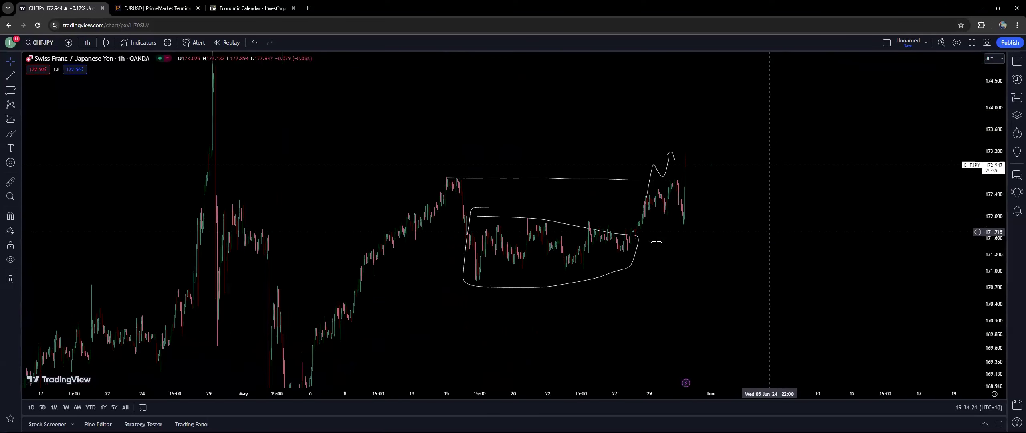
pyautogui.moveTo(652, 238); pyautogui.dragTo(576, 238)
pyautogui.scroll(2, 678, 265)
pyautogui.moveTo(678, 266); pyautogui.dragTo(896, 231)
pyautogui.scroll(2, 896, 230)
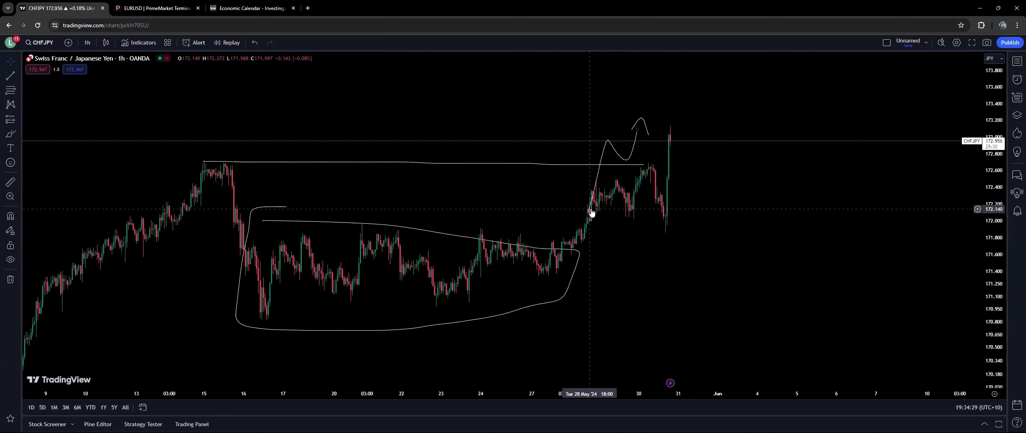
# Step: Switch to EURAUD at full width and review its price history since February against the drawn path and lower support line
pyautogui.click(1017, 61)
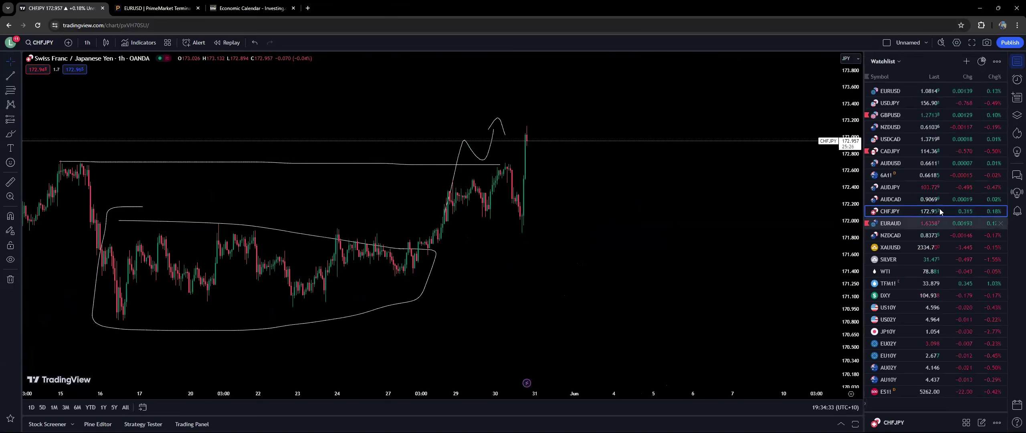
pyautogui.click(917, 223)
pyautogui.click(1017, 61)
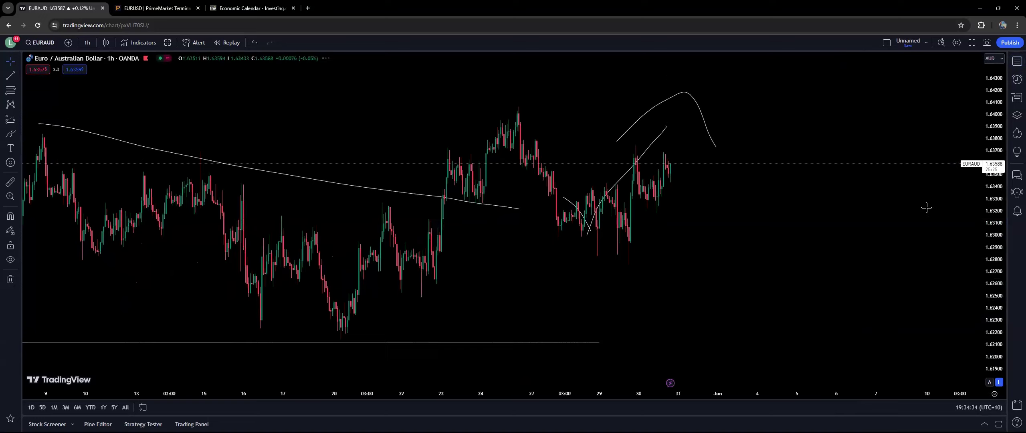
pyautogui.scroll(-3, 920, 210)
pyautogui.scroll(-3, 920, 210)
pyautogui.moveTo(802, 237); pyautogui.dragTo(705, 200)
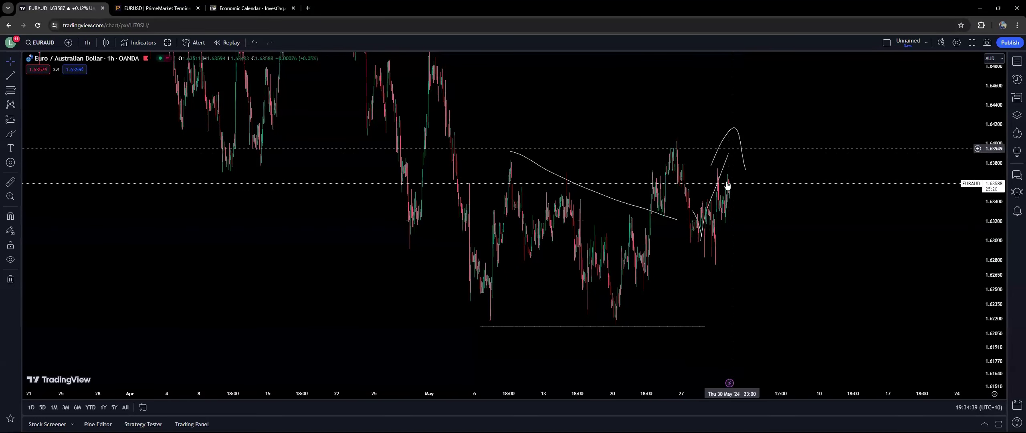
pyautogui.moveTo(805, 202); pyautogui.dragTo(806, 242)
pyautogui.scroll(-5, 912, 171)
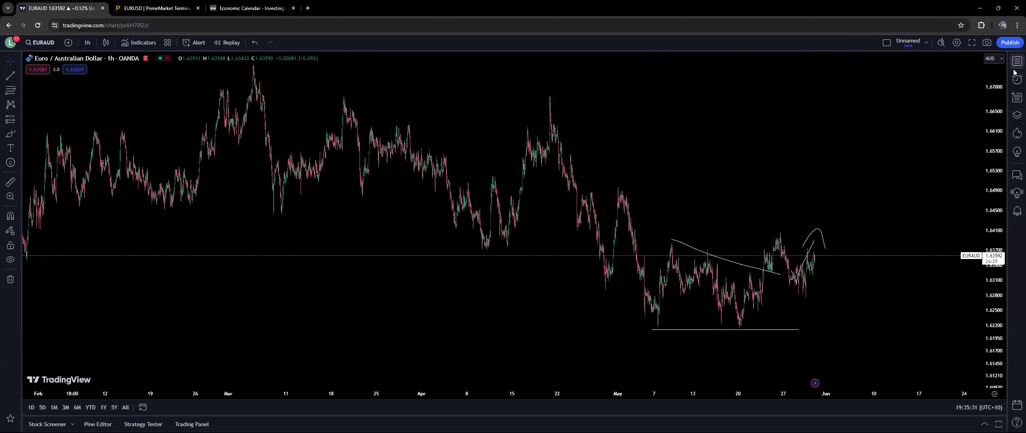
# Step: Switch briefly to NZDCAD, then find USDCHF through the symbol search and show it at full chart width
pyautogui.click(1014, 69)
pyautogui.click(896, 236)
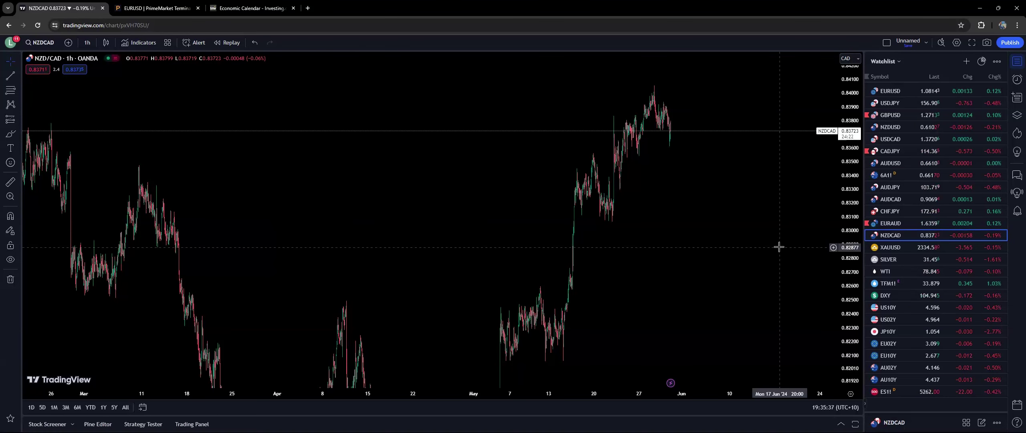
pyautogui.write('usdchf')
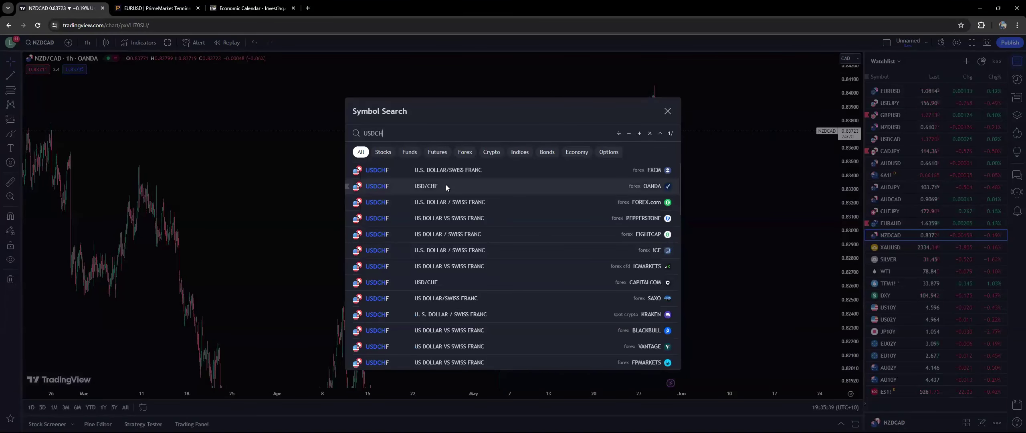
pyautogui.press('Return')
pyautogui.click(1016, 61)
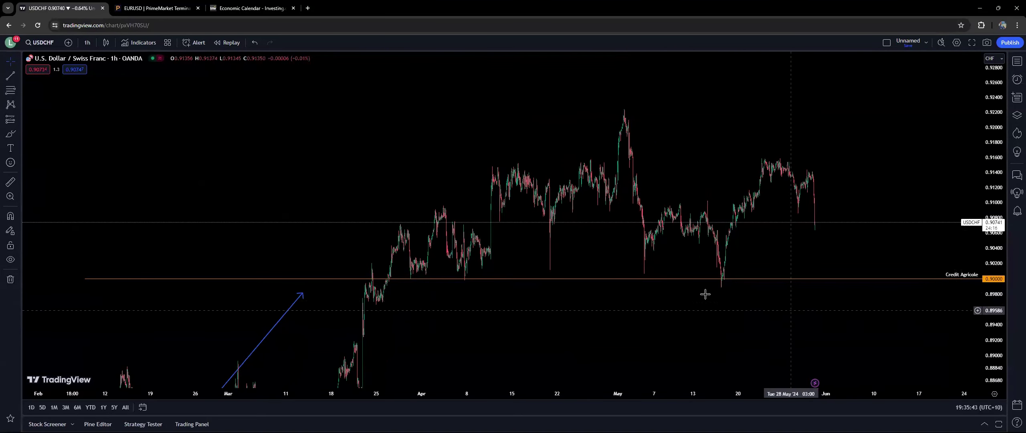
# Step: Examine USDCHF's late-May decline and earlier price swings relative to the orange Credit Agricole level at 0.90000
pyautogui.moveTo(680, 299); pyautogui.dragTo(661, 306)
pyautogui.scroll(5, 662, 306)
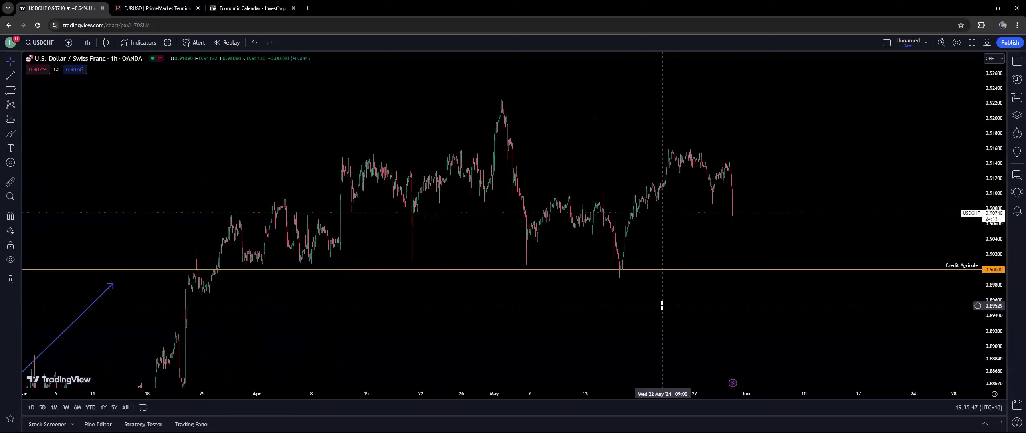
pyautogui.moveTo(993, 329); pyautogui.dragTo(957, 206)
pyautogui.scroll(5, 692, 213)
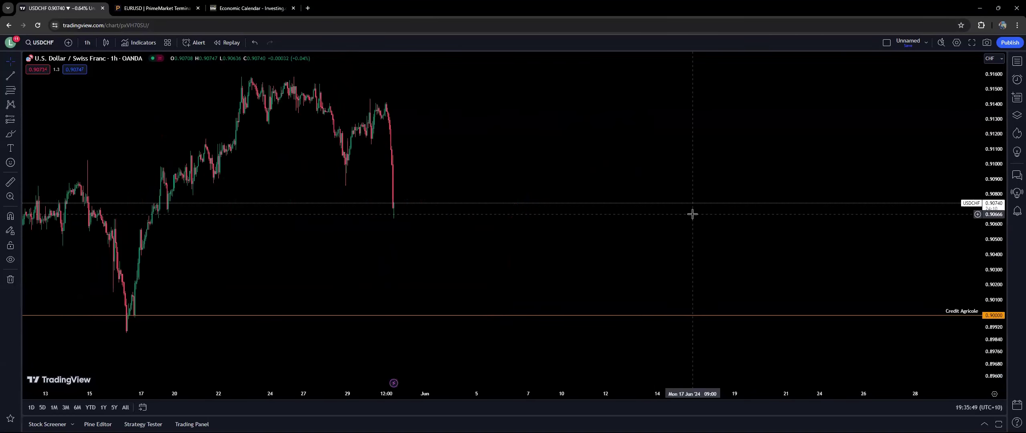
pyautogui.moveTo(355, 195); pyautogui.dragTo(633, 197)
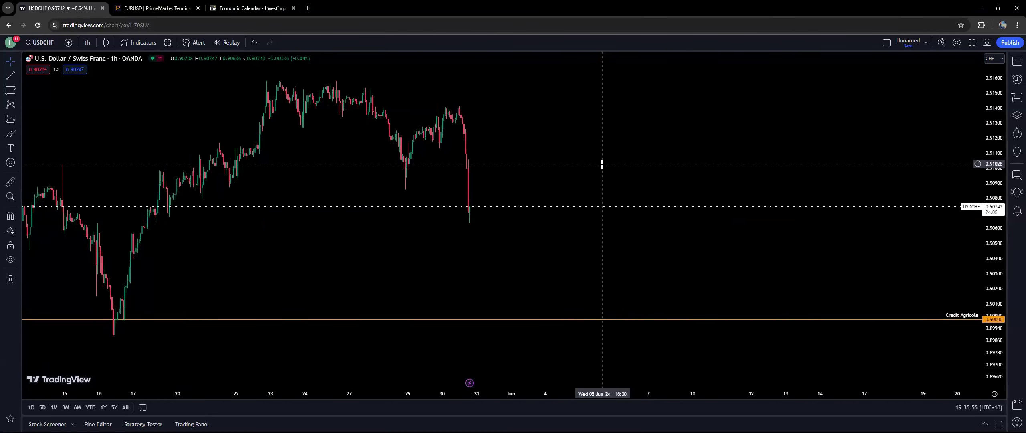
pyautogui.scroll(-3, 602, 165)
pyautogui.scroll(-5, 854, 153)
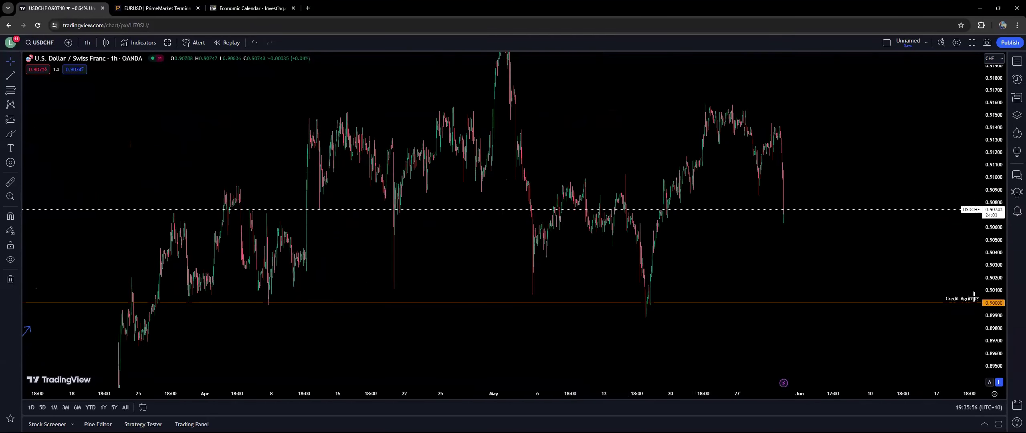
pyautogui.scroll(-5, 853, 326)
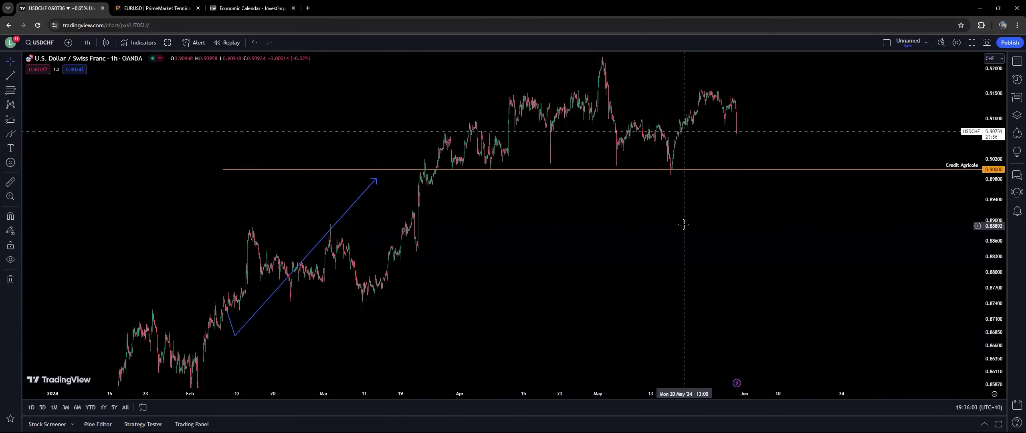
pyautogui.moveTo(683, 234); pyautogui.dragTo(682, 259)
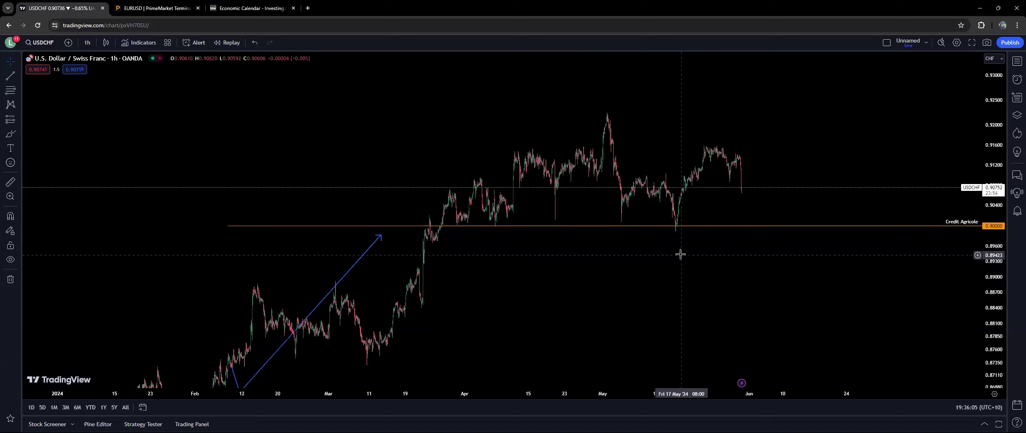
pyautogui.scroll(3, 677, 250)
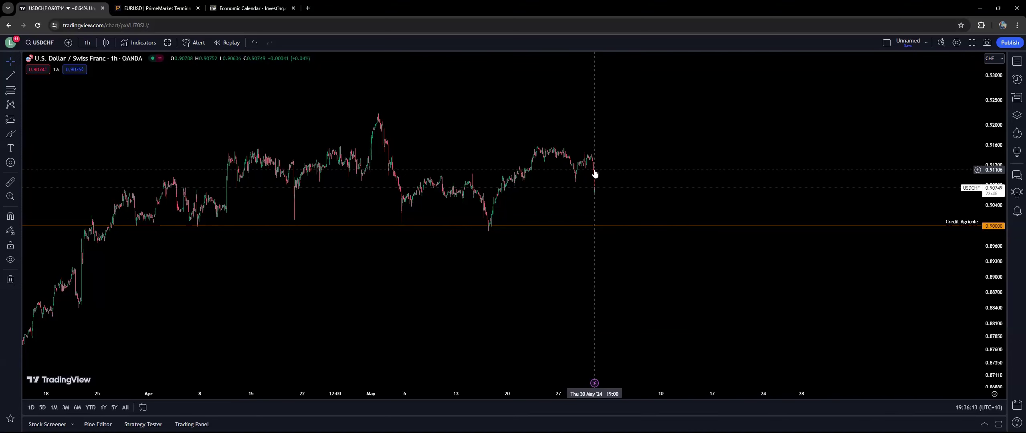
# Step: Show today's events in the Investing.com economic calendar and read the CHF and EUR releases, including the April unemployment rate
pyautogui.click(248, 8)
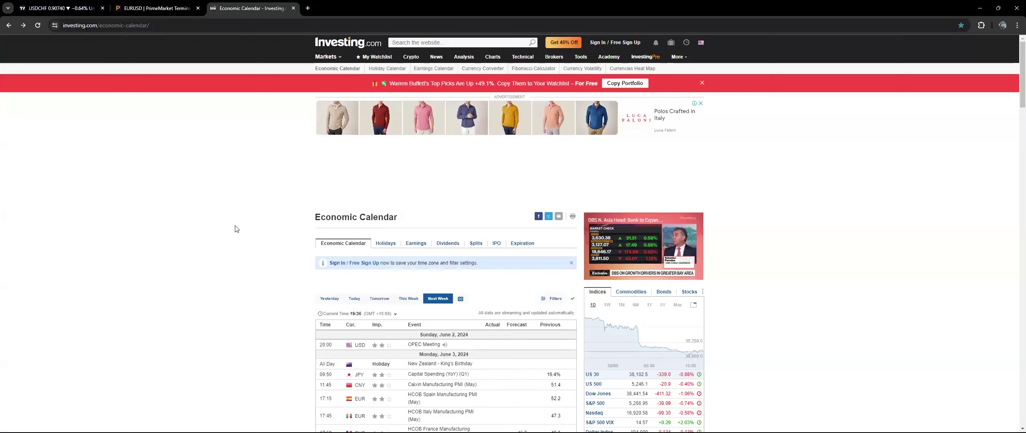
pyautogui.scroll(-5, 236, 228)
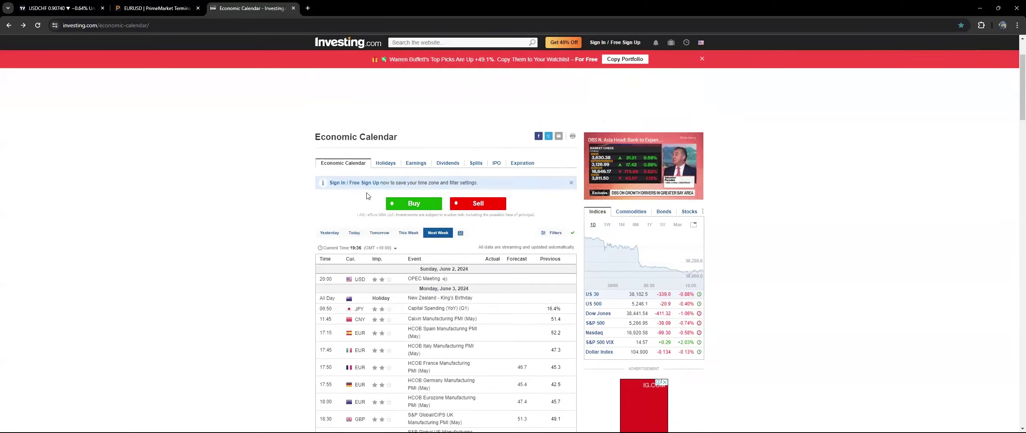
pyautogui.click(354, 232)
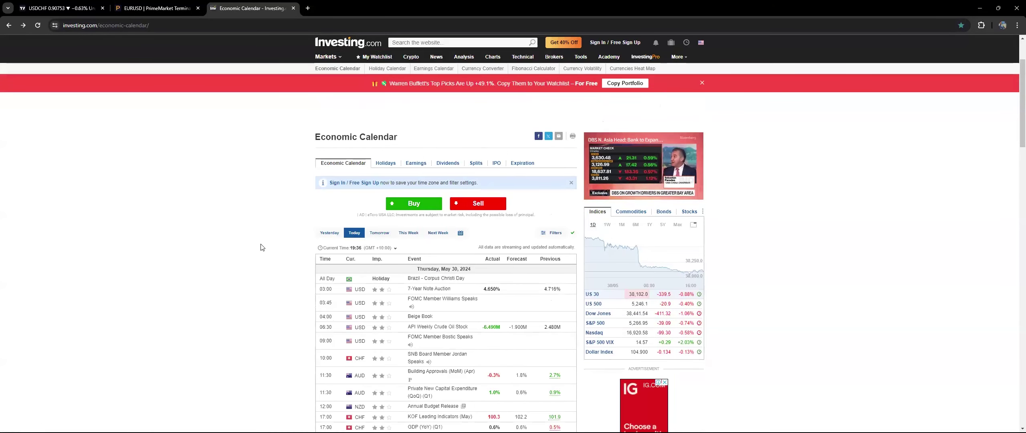
pyautogui.scroll(-5, 261, 247)
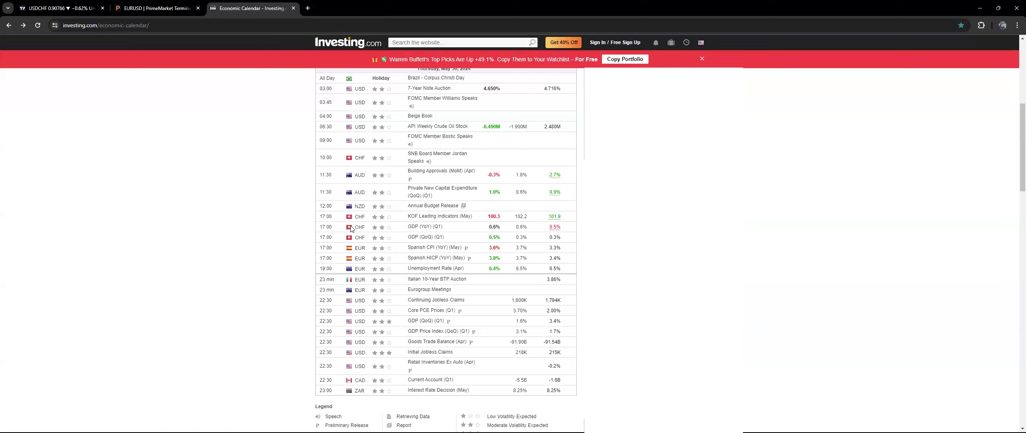
pyautogui.moveTo(493, 269)
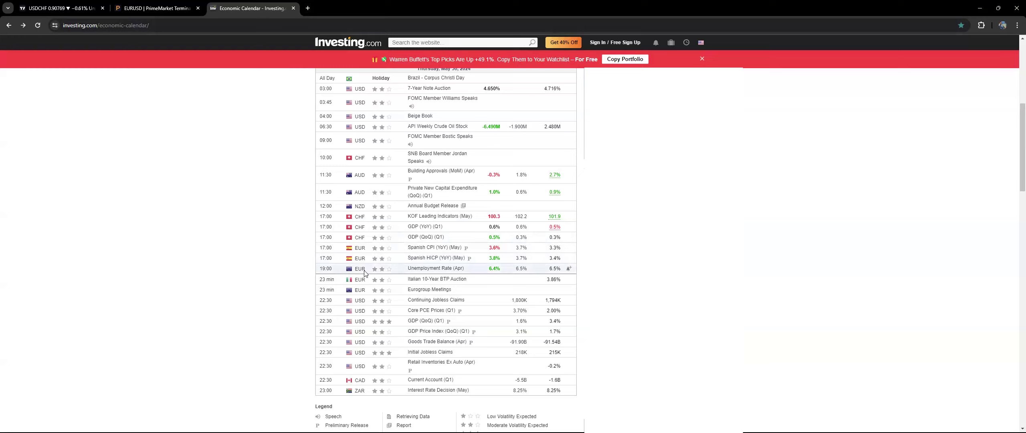
pyautogui.moveTo(476, 271); pyautogui.dragTo(408, 270)
pyautogui.click(209, 234)
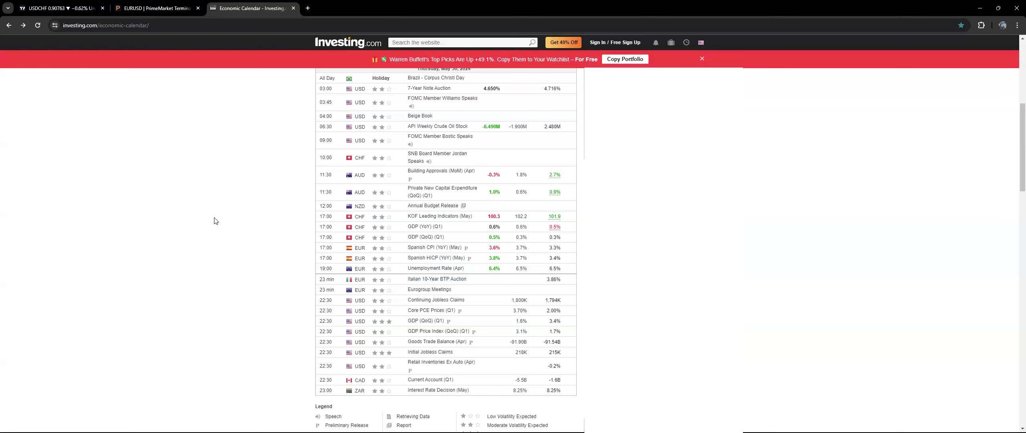
# Step: Return to USDCHF on TradingView, close the advertisement, and review price around the 0.90000 level back to last October's high
pyautogui.click(63, 6)
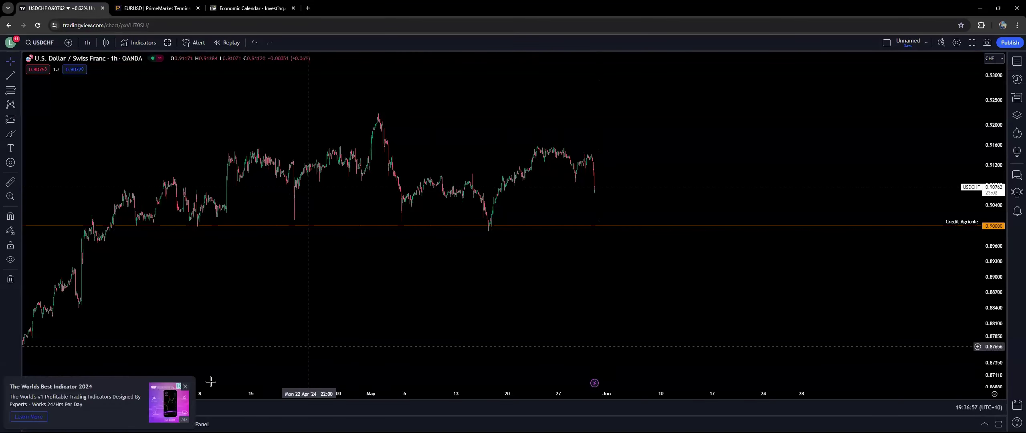
pyautogui.click(184, 386)
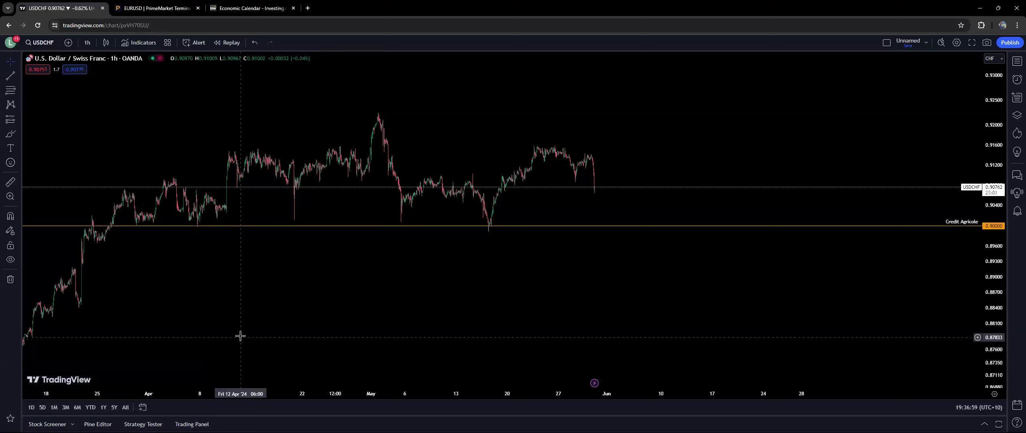
pyautogui.scroll(4, 433, 297)
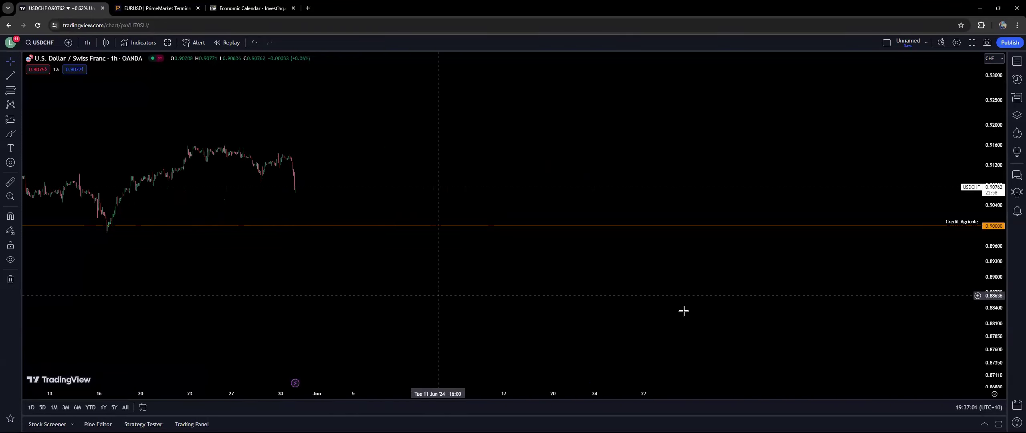
pyautogui.moveTo(331, 193); pyautogui.dragTo(836, 242)
pyautogui.scroll(-3, 838, 243)
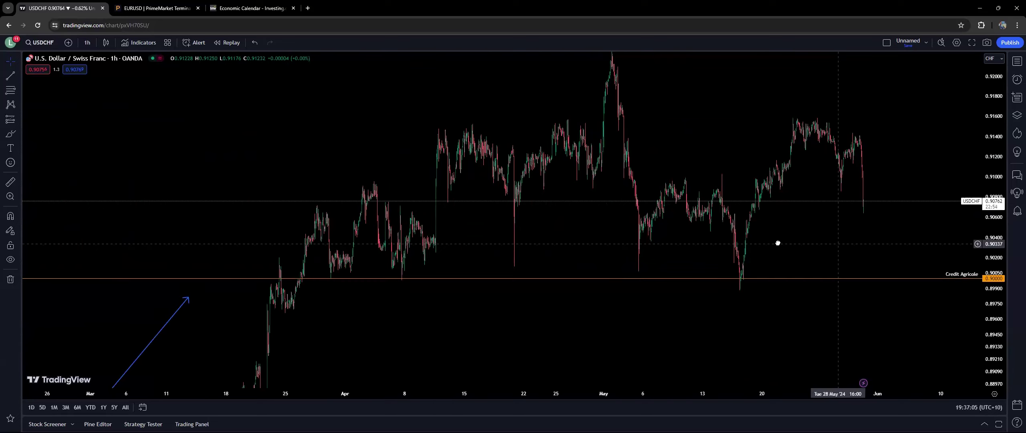
pyautogui.moveTo(902, 177); pyautogui.dragTo(834, 215)
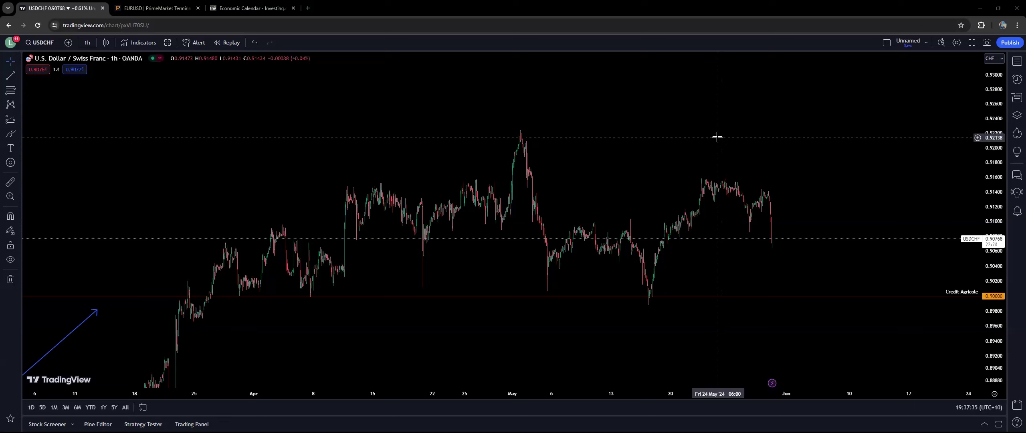
pyautogui.moveTo(715, 141); pyautogui.dragTo(877, 275)
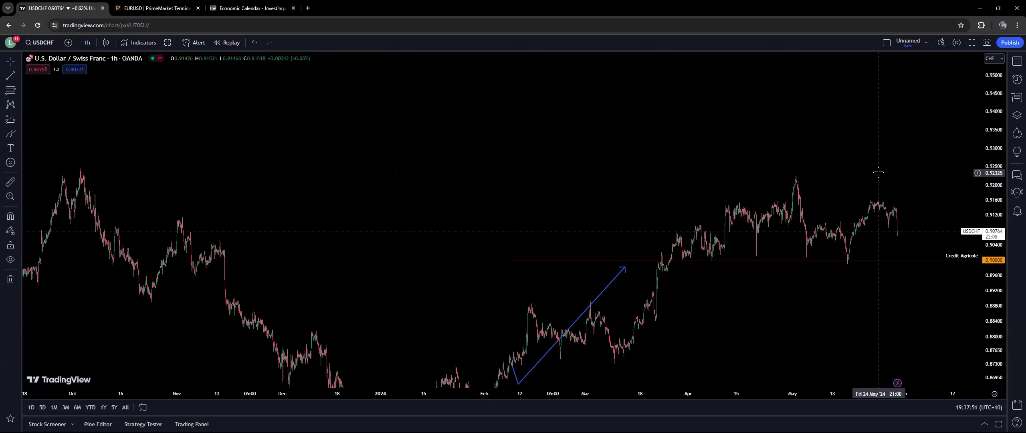
# Step: Switch the chart to XAUUSD from the watchlist and show it at full chart width
pyautogui.click(1013, 60)
pyautogui.click(891, 246)
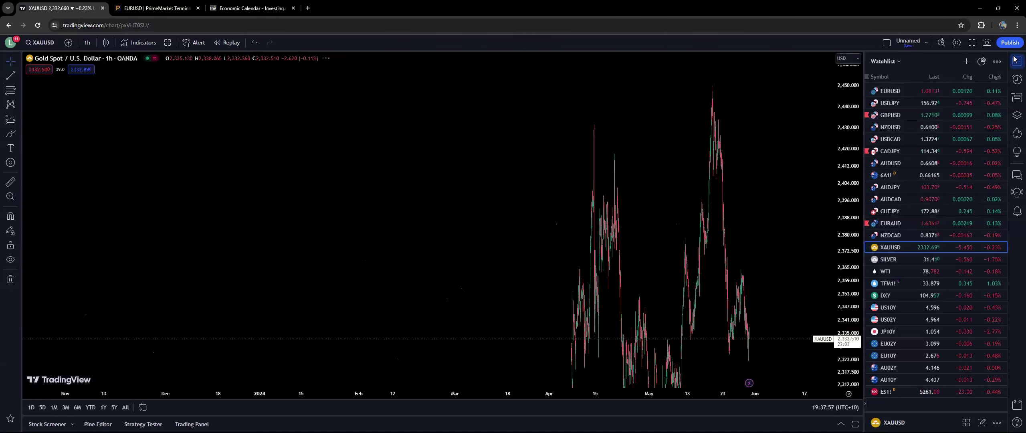
pyautogui.click(1017, 61)
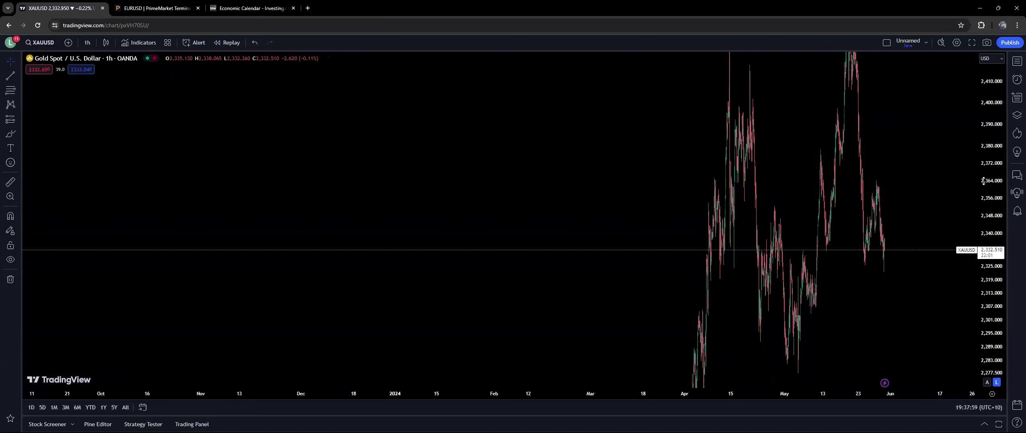
# Step: Circle the 8–10 May gold consolidation freehand, extend a horizontal line to early June, and sketch a short price path from current price
pyautogui.scroll(5, 919, 292)
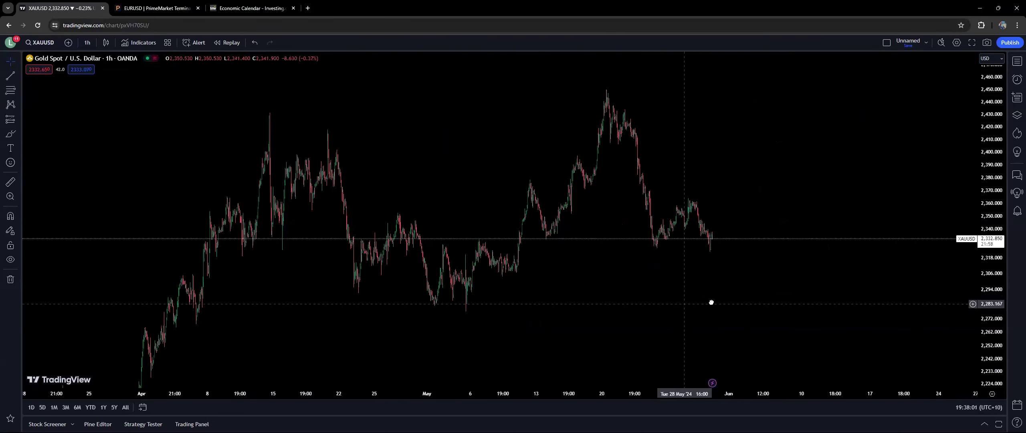
pyautogui.scroll(4, 866, 307)
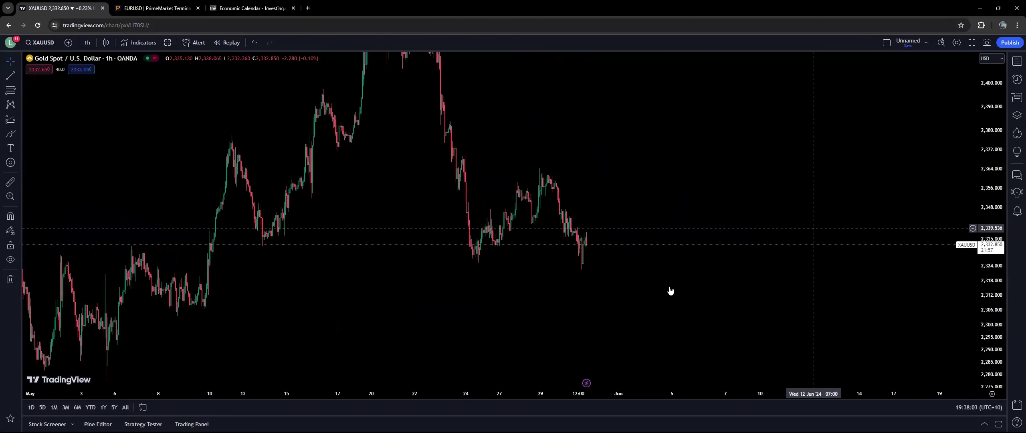
pyautogui.moveTo(589, 295); pyautogui.dragTo(706, 289)
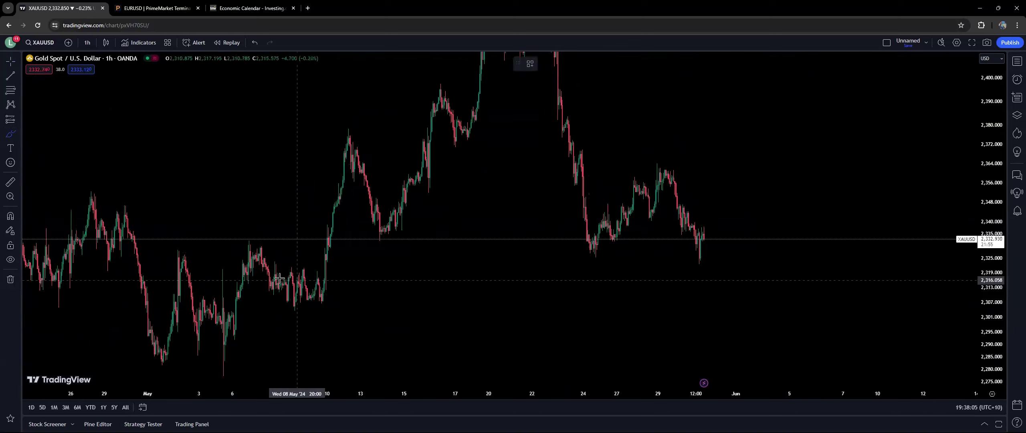
pyautogui.moveTo(280, 267)
pyautogui.mouseDown()
pyautogui.moveTo(337, 298)
pyautogui.moveTo(335, 279)
pyautogui.moveTo(386, 284)
pyautogui.mouseUp()
pyautogui.moveTo(606, 283); pyautogui.dragTo(813, 284)
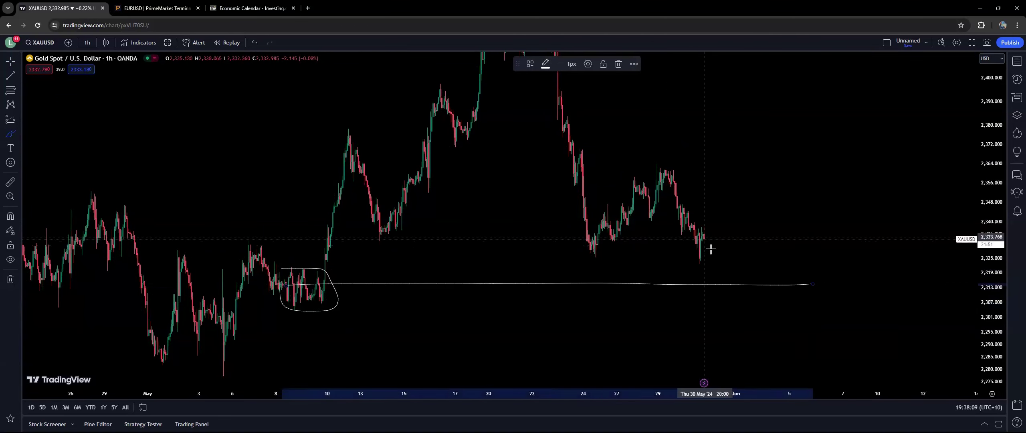
pyautogui.moveTo(705, 240); pyautogui.dragTo(716, 249)
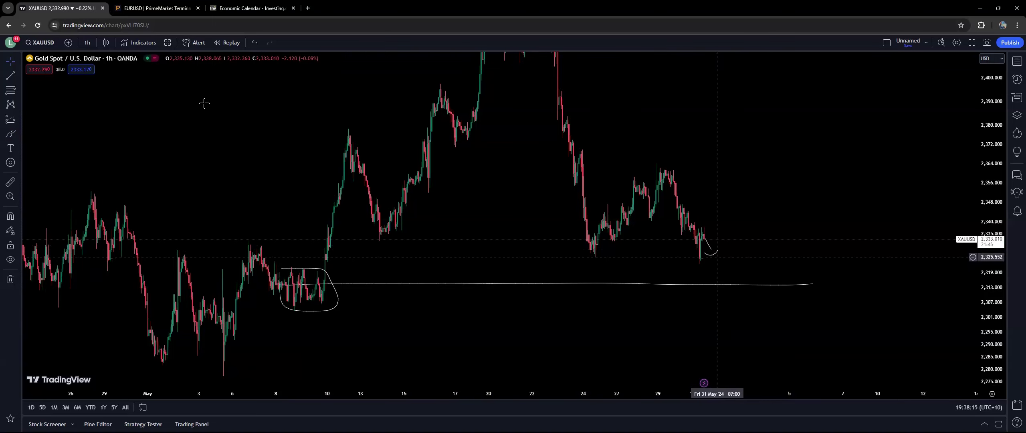
# Step: Change the XAUUSD chart interval to 15 minutes
pyautogui.click(87, 42)
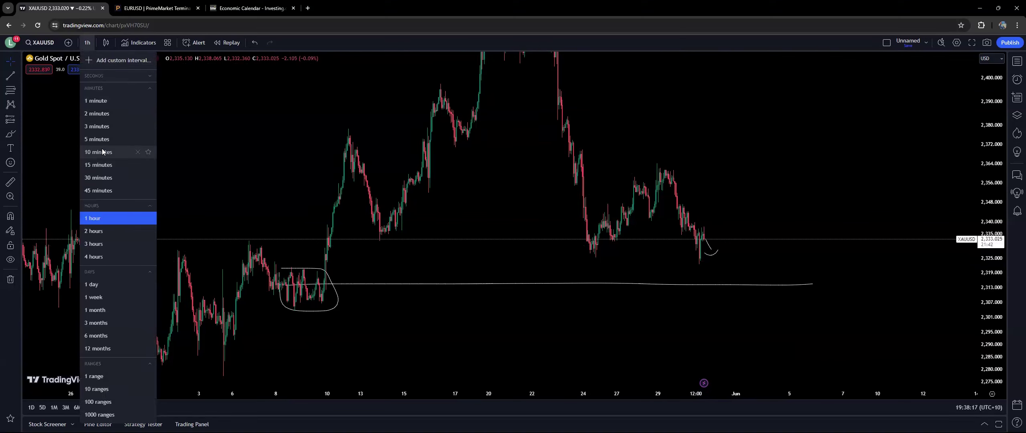
pyautogui.click(104, 167)
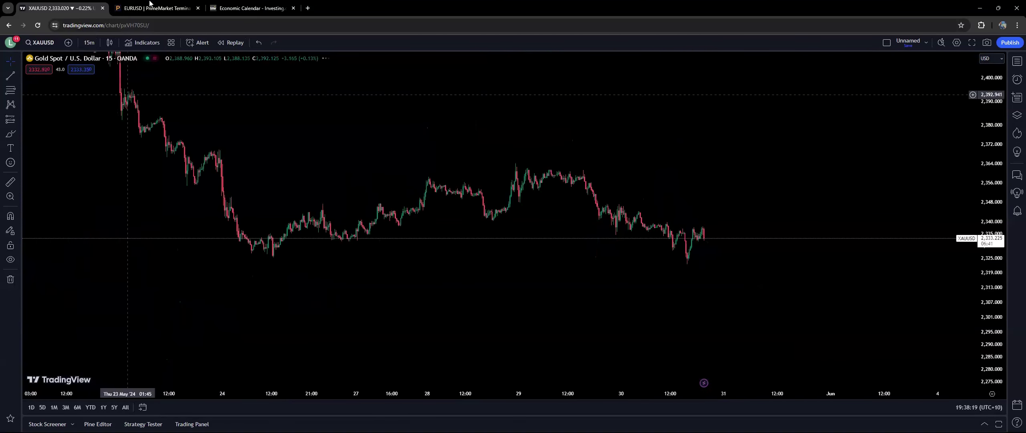
# Step: Look up XAUUSD in PrimeMarket Terminal and open its Range page at 50% browser zoom
pyautogui.hotkey('ctrl', 'Tab')
pyautogui.click(492, 41)
pyautogui.write('xauu')
pyautogui.click(521, 58)
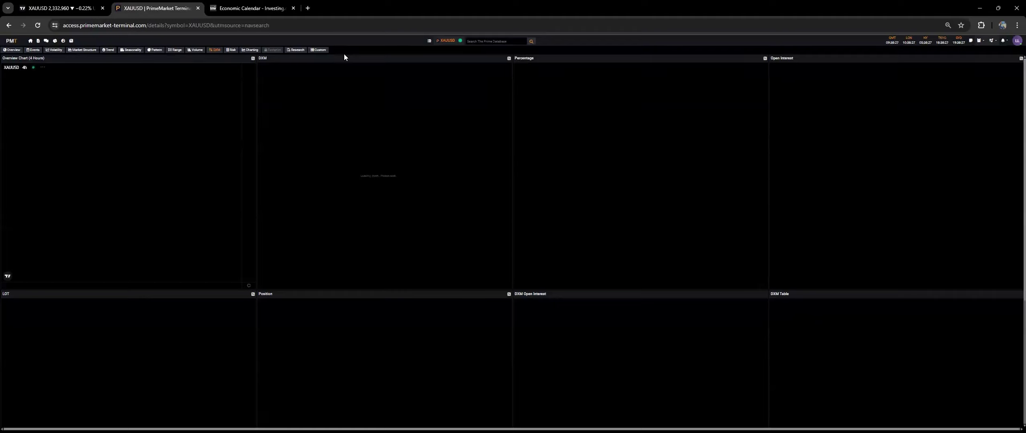
pyautogui.click(175, 49)
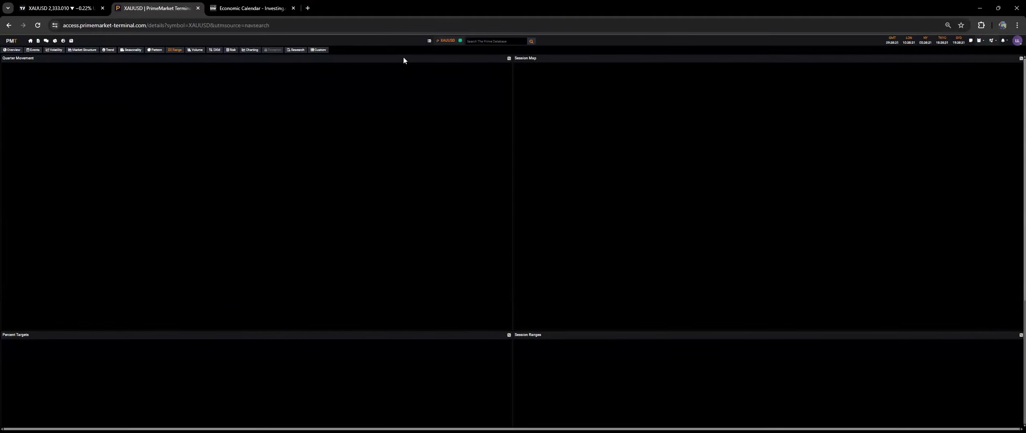
pyautogui.click(948, 25)
pyautogui.click(915, 42)
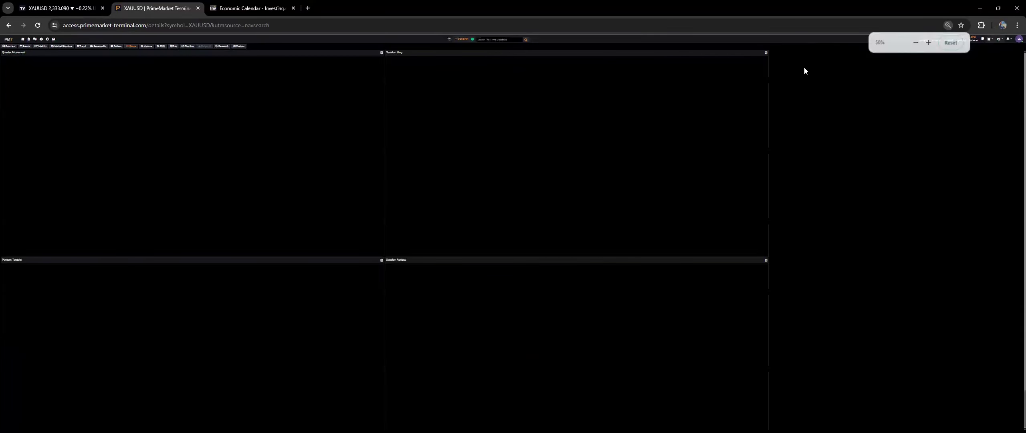
# Step: Return to the TradingView gold chart and place a horizontal ray from the 8 May consolidation at about 2,314
pyautogui.click(60, 8)
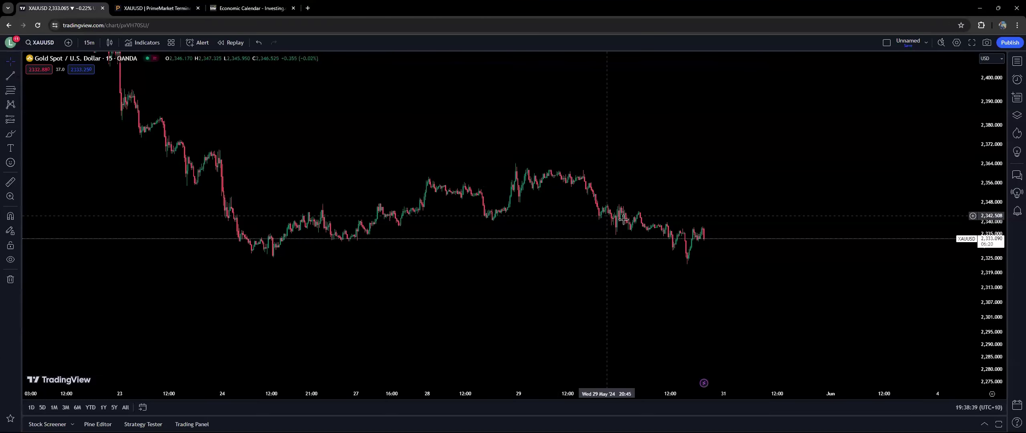
pyautogui.scroll(-5, 972, 230)
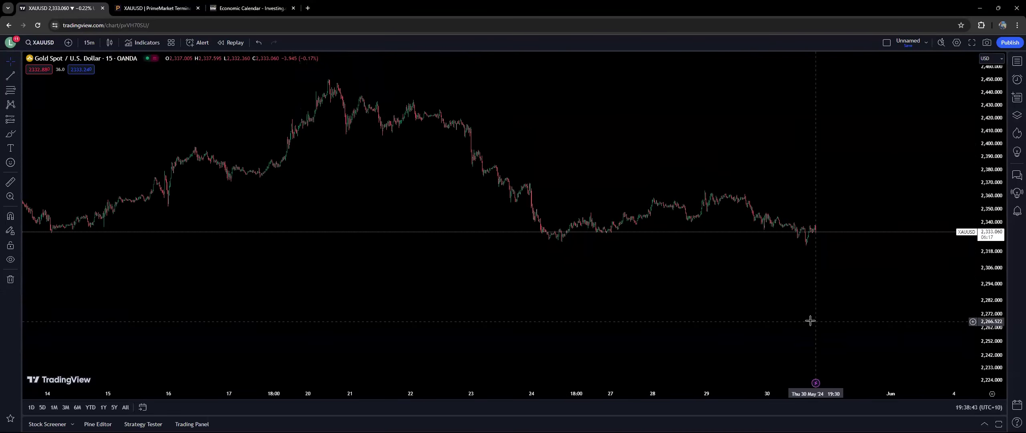
pyautogui.scroll(-5, 841, 316)
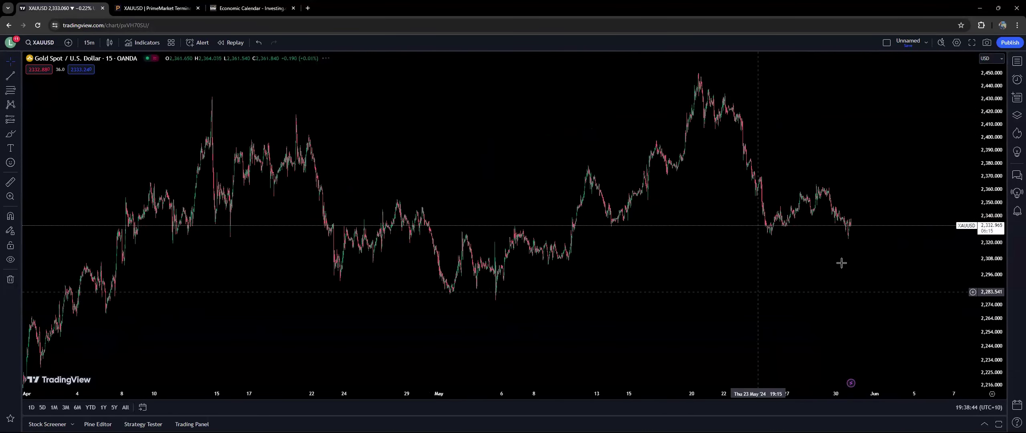
pyautogui.moveTo(842, 263); pyautogui.dragTo(680, 264)
pyautogui.click(18, 76)
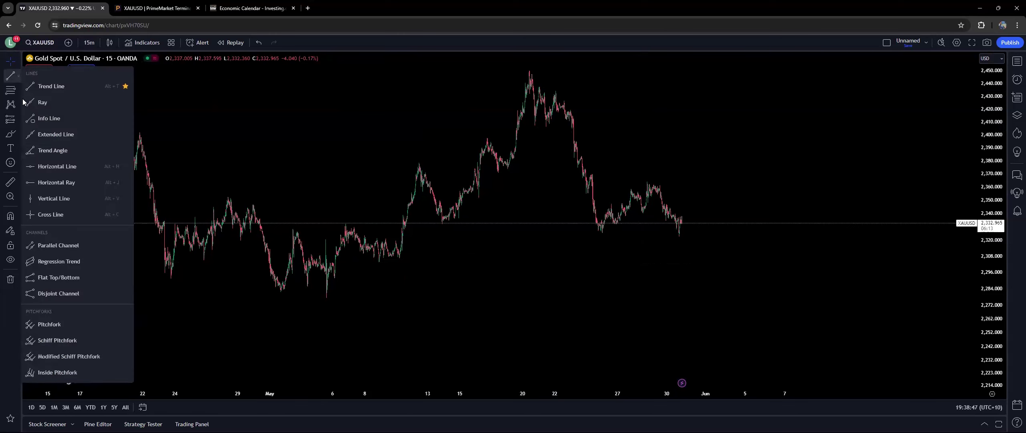
pyautogui.click(52, 182)
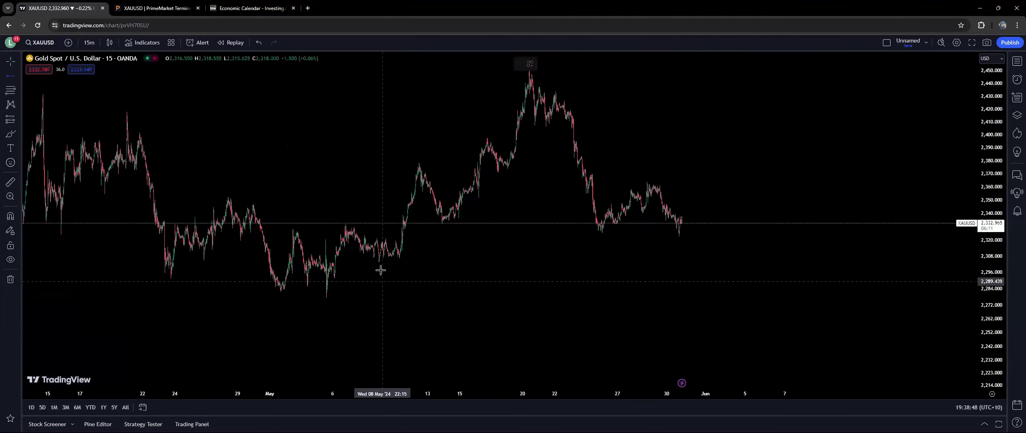
pyautogui.click(374, 248)
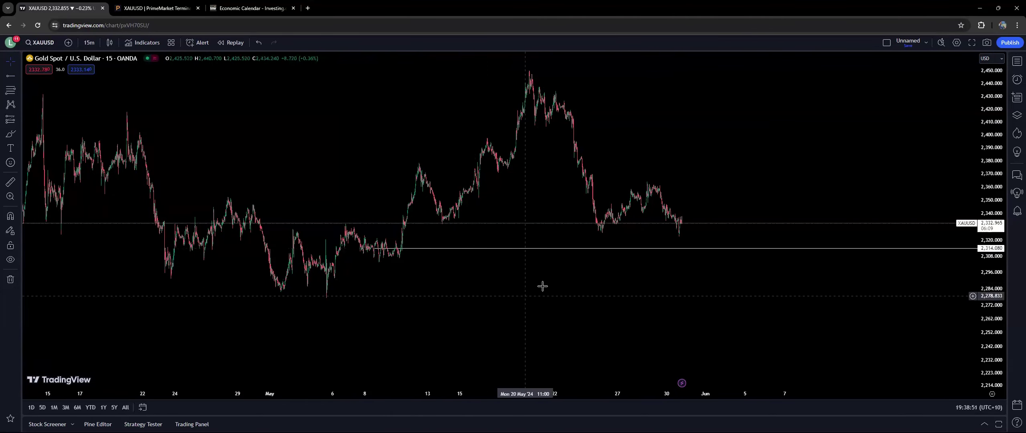
# Step: Change XAUUSD to the 30-minute interval and frame the late-May price action together with the horizontal ray
pyautogui.click(89, 42)
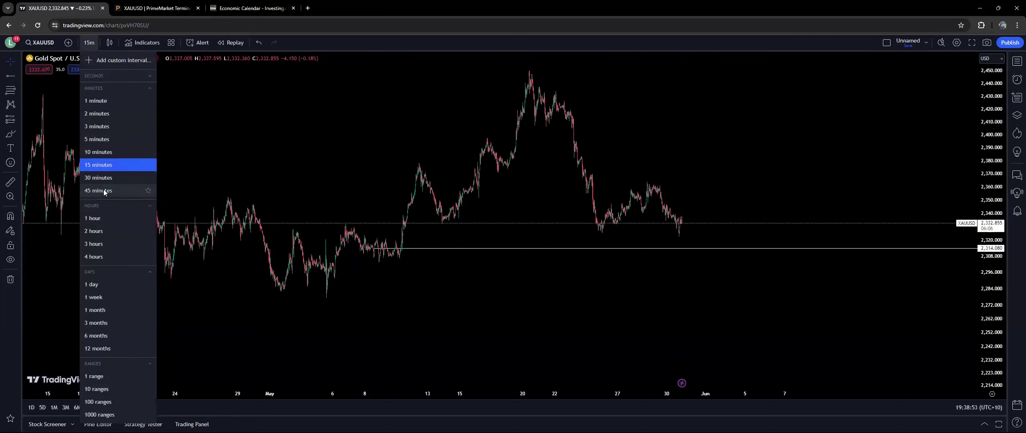
pyautogui.click(102, 178)
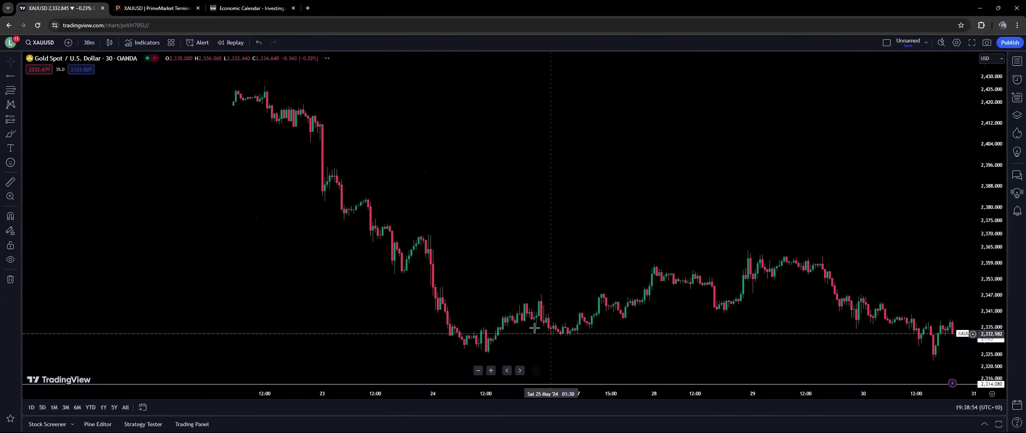
pyautogui.scroll(-5, 670, 321)
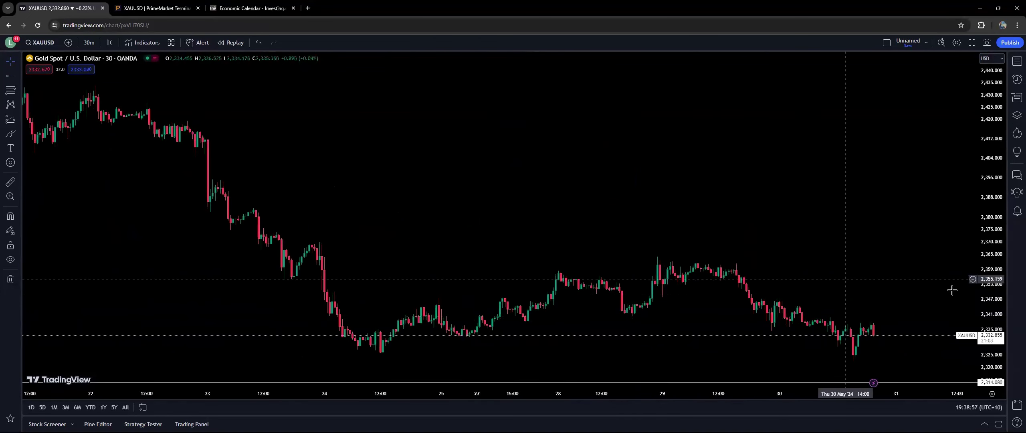
pyautogui.moveTo(909, 304); pyautogui.dragTo(681, 157)
# Step: Switch to PrimeMarket Terminal and examine gold's latest price against the levels in the Session Ranges chart
pyautogui.click(235, 3)
pyautogui.click(160, 7)
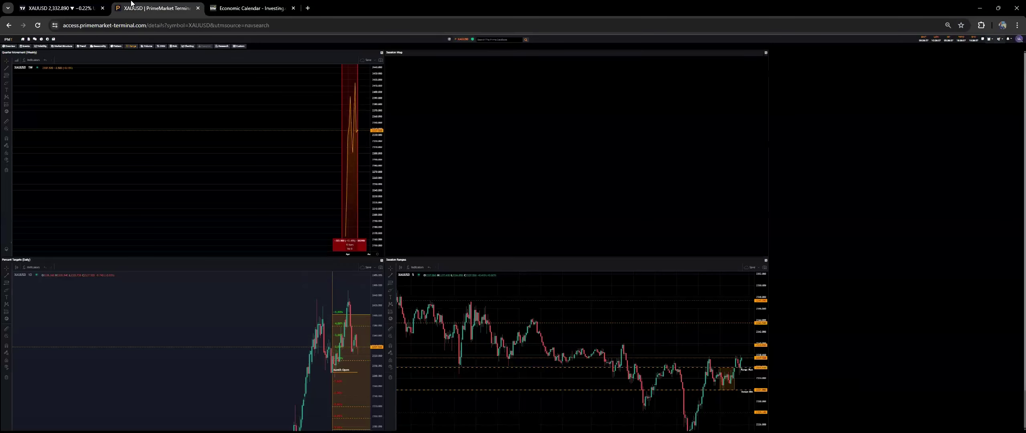
pyautogui.scroll(-1, 835, 314)
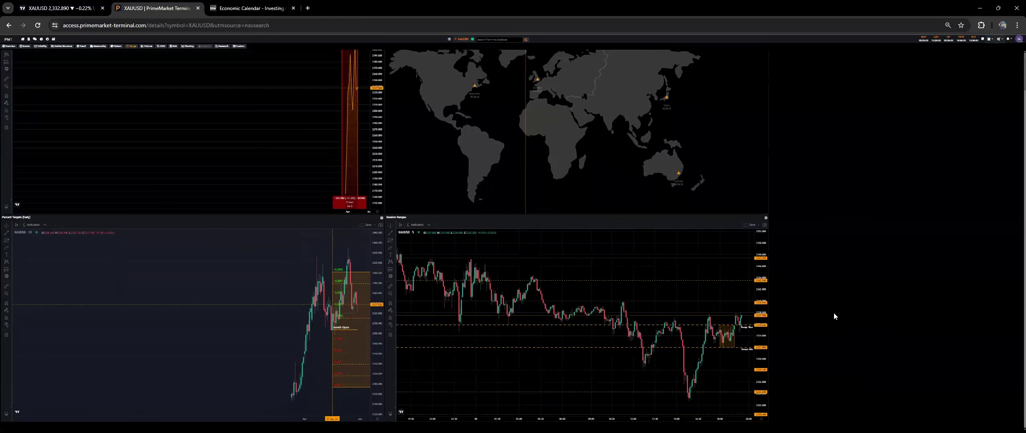
pyautogui.moveTo(707, 300); pyautogui.dragTo(557, 275)
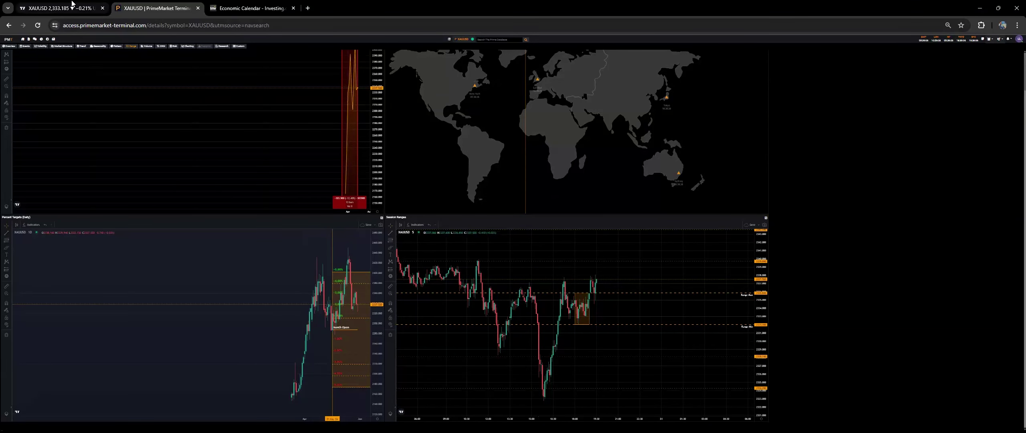
# Step: Return to TradingView, set XAUUSD to the 5-minute interval, and frame the 29–30 May price action
pyautogui.click(60, 8)
pyautogui.click(89, 41)
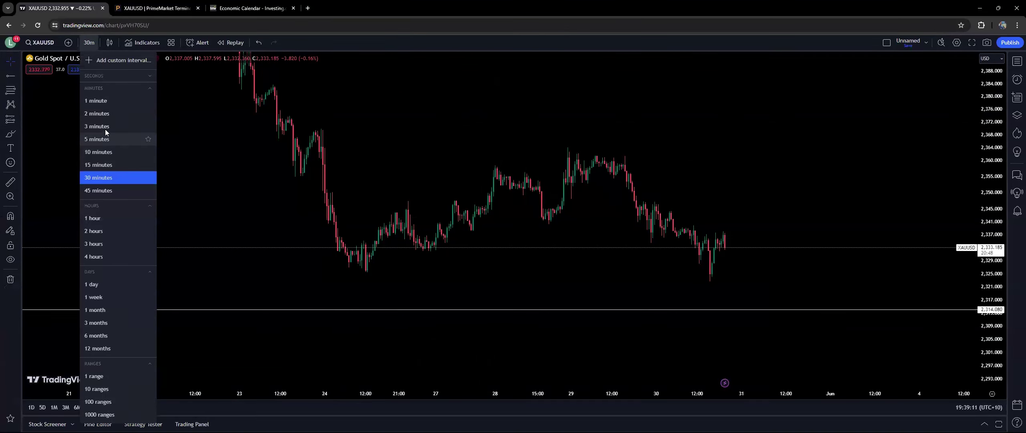
pyautogui.click(147, 142)
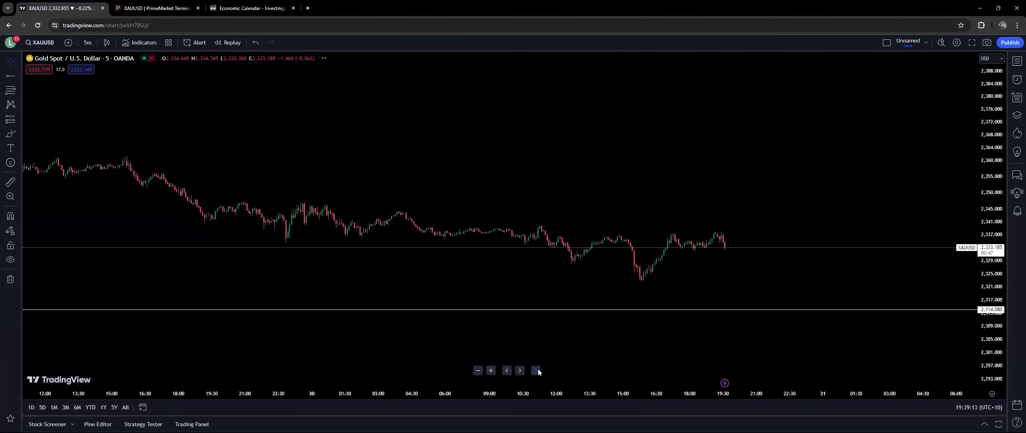
pyautogui.scroll(4, 537, 369)
pyautogui.moveTo(495, 314); pyautogui.dragTo(493, 313)
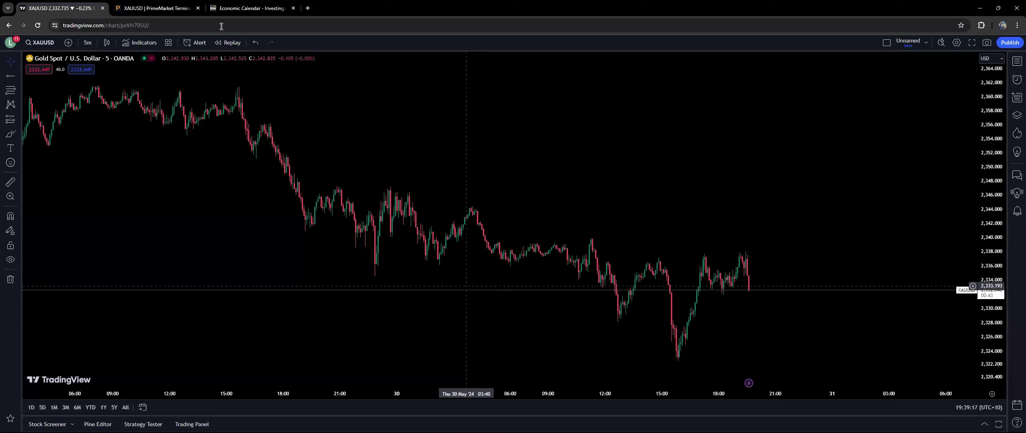
# Step: Check a wider span of price levels on PrimeMarket Terminal's Session Ranges chart, and return to the TradingView gold chart
pyautogui.click(161, 4)
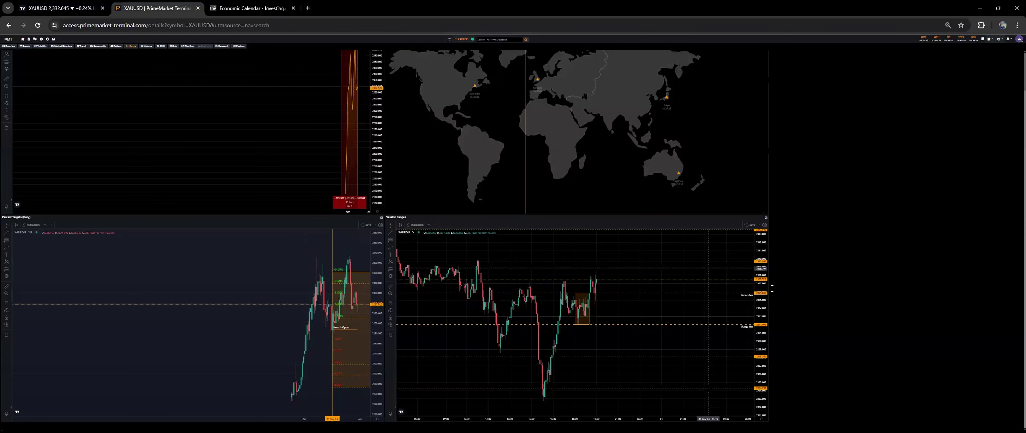
pyautogui.moveTo(762, 307); pyautogui.dragTo(762, 312)
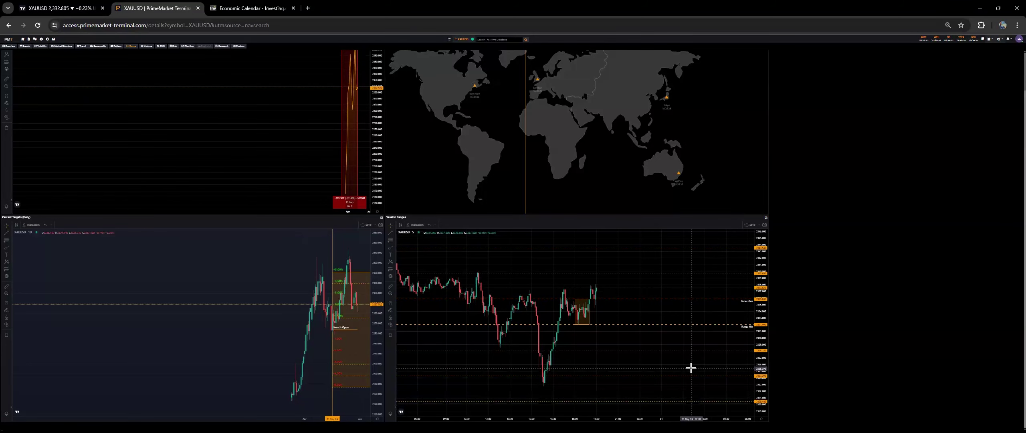
pyautogui.hotkey('ctrl', '1')
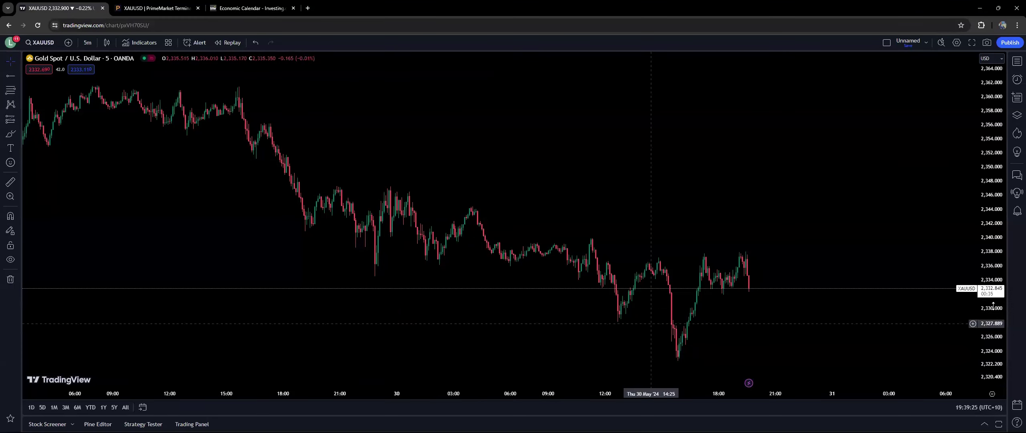
# Step: Duplicate the horizontal ray below the current gold price and set the copy's price coordinate to 2320.000
pyautogui.moveTo(909, 298); pyautogui.dragTo(950, 281)
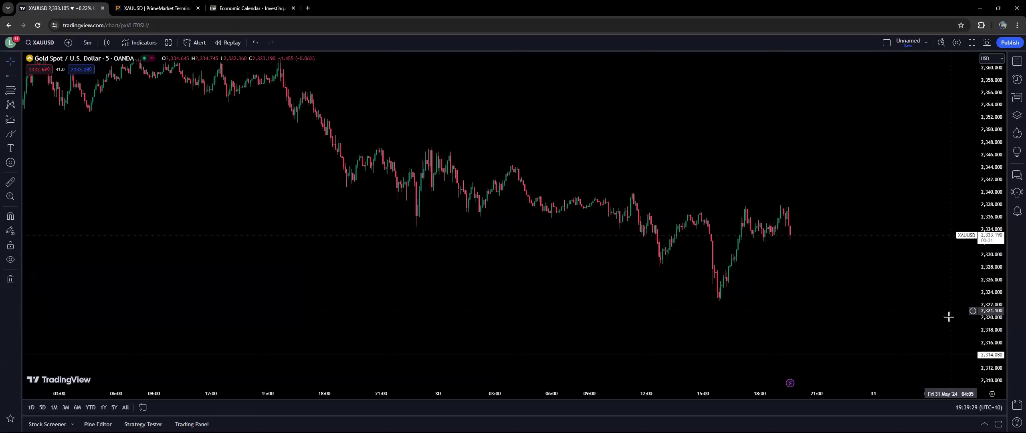
pyautogui.click(873, 355)
pyautogui.moveTo(874, 357); pyautogui.dragTo(842, 341)
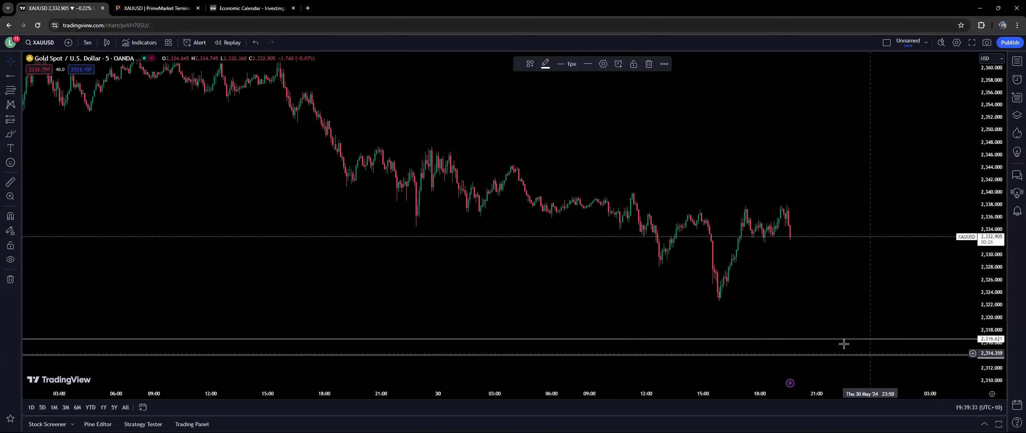
pyautogui.click(602, 64)
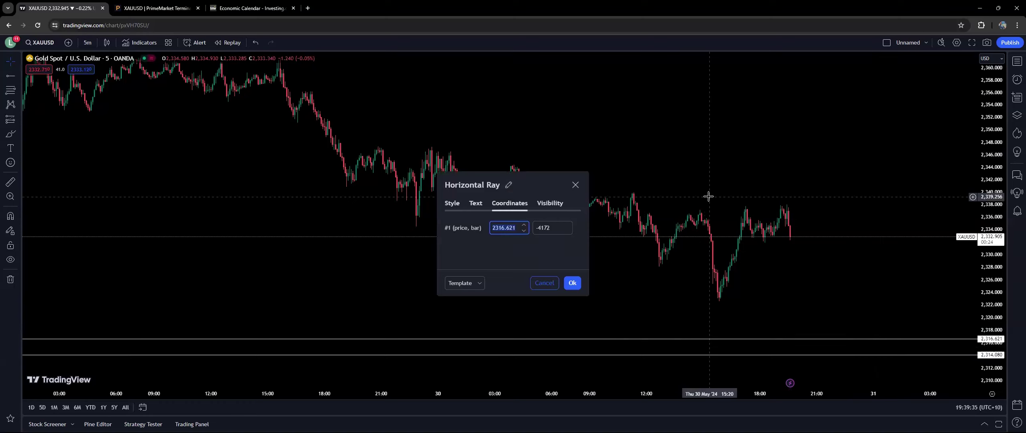
pyautogui.write('2320.000')
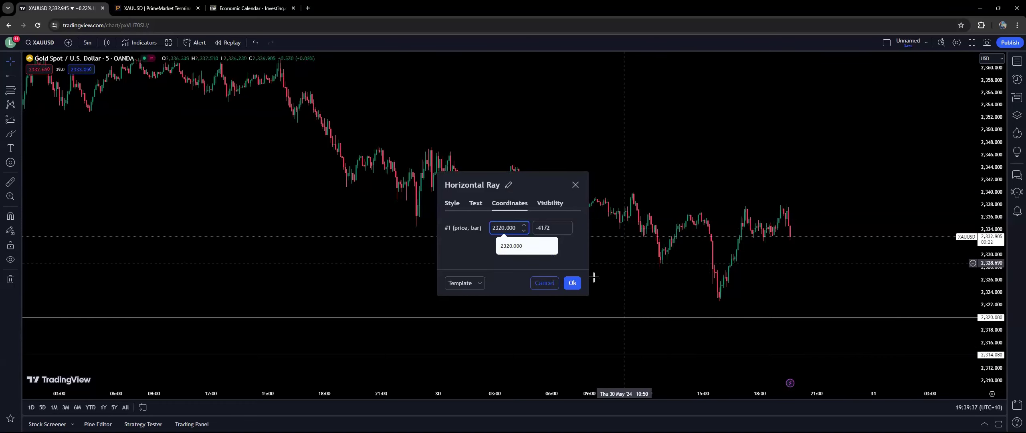
pyautogui.click(573, 283)
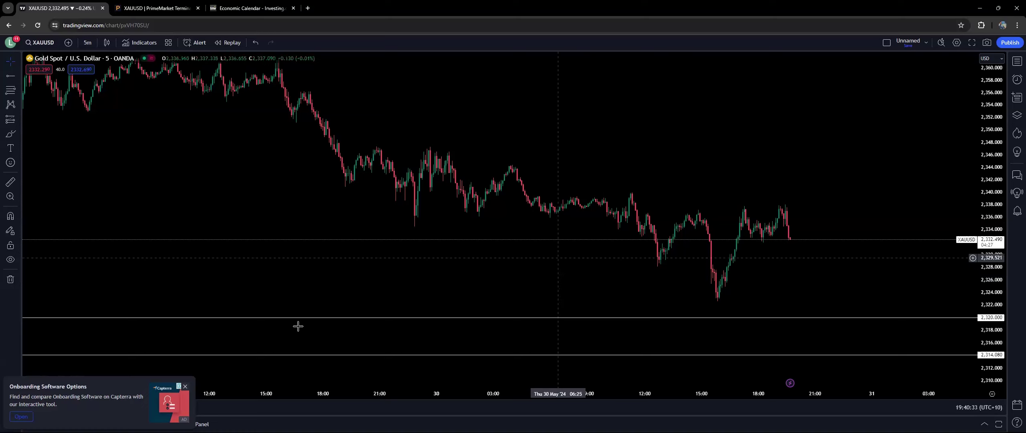
# Step: Close the advertisement and review gold's price action since 23 May against the two horizontal rays
pyautogui.click(185, 386)
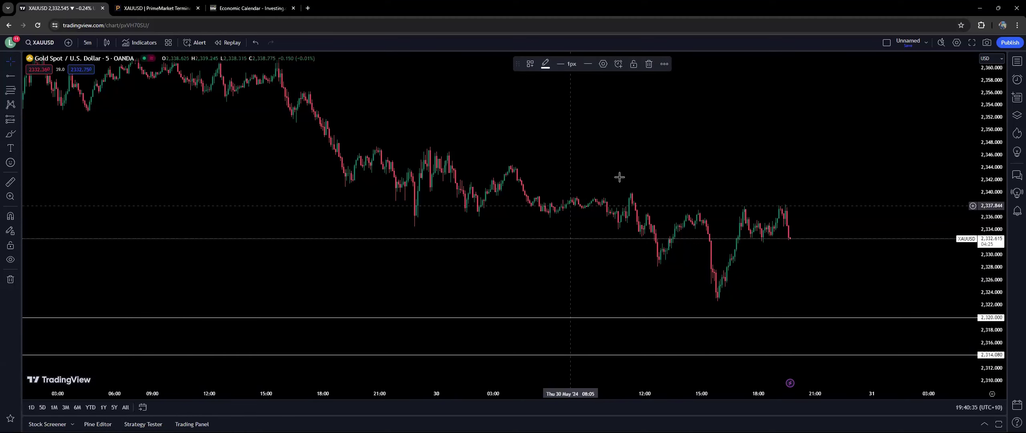
pyautogui.scroll(-3, 637, 154)
pyautogui.scroll(-5, 637, 153)
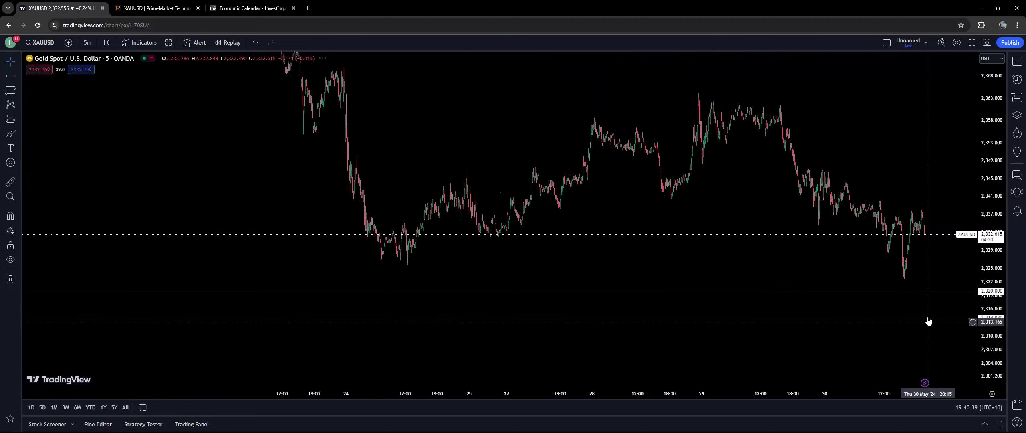
# Step: Review gold's price action back to 8 May against the two horizontal rays, and glance at PrimeMarket Terminal's Session Ranges chart
pyautogui.scroll(-5, 641, 311)
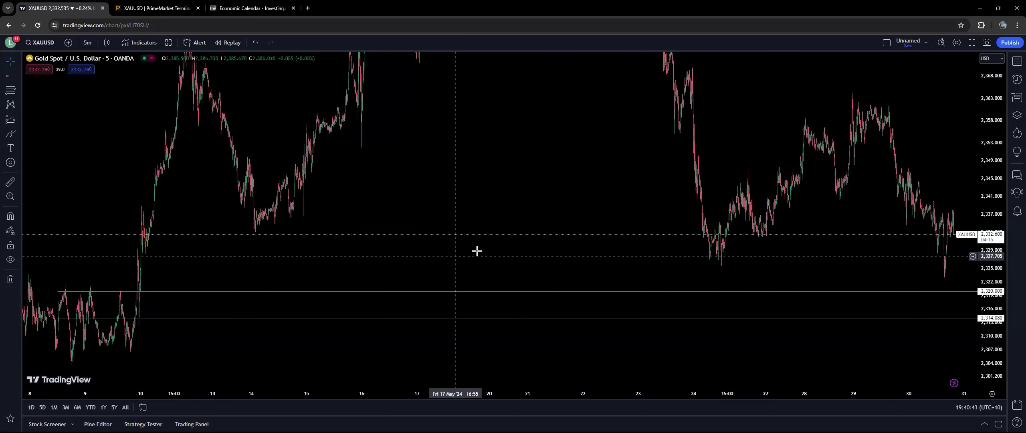
pyautogui.moveTo(865, 211); pyautogui.dragTo(847, 216)
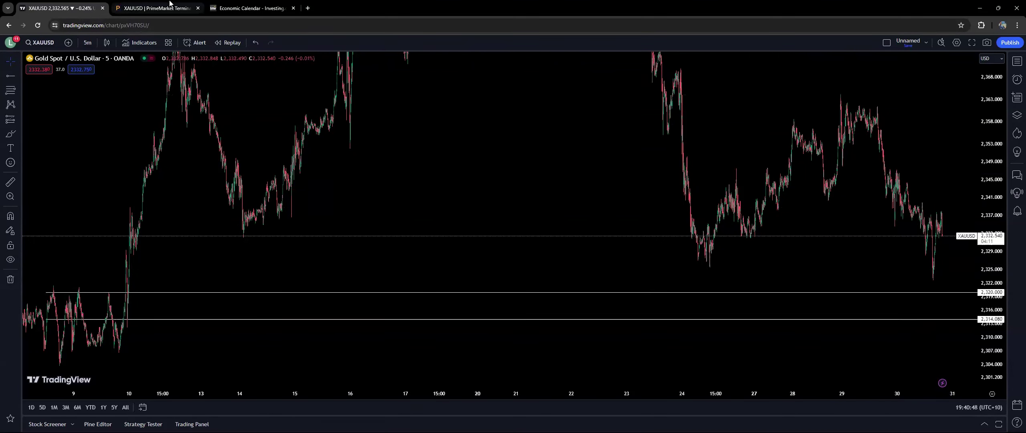
pyautogui.click(170, 5)
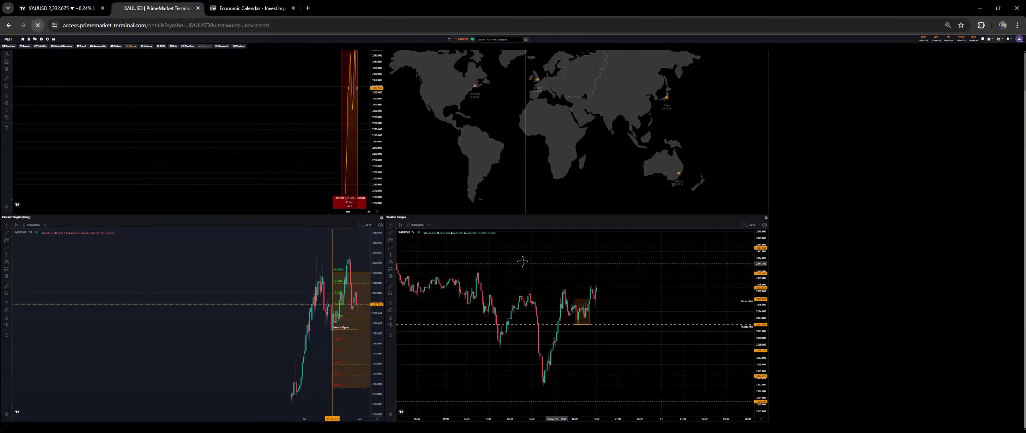
pyautogui.click(62, 8)
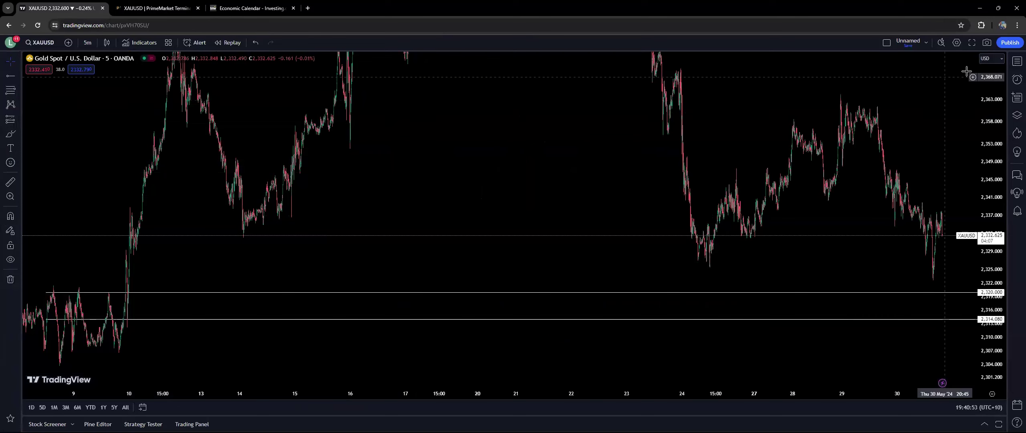
# Step: Switch the TradingView chart to DXY from the watchlist and frame the dollar index's price action from 25 to 30 May
pyautogui.click(1017, 61)
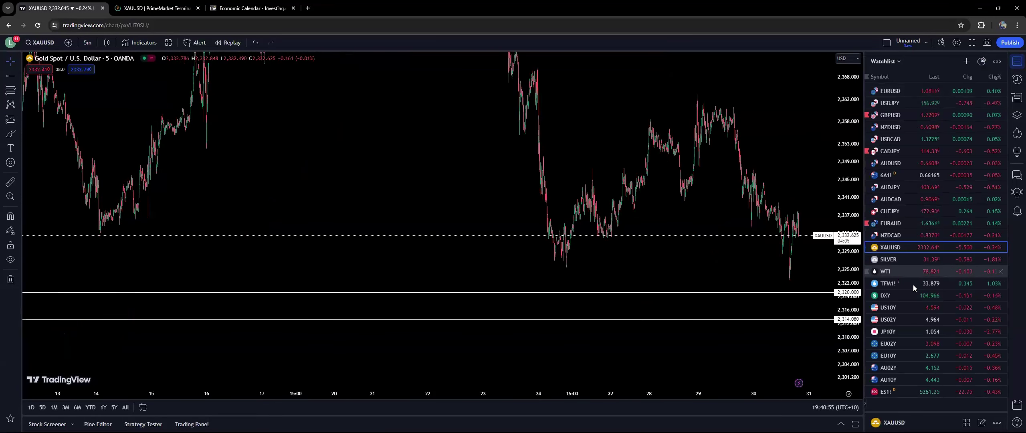
pyautogui.click(907, 294)
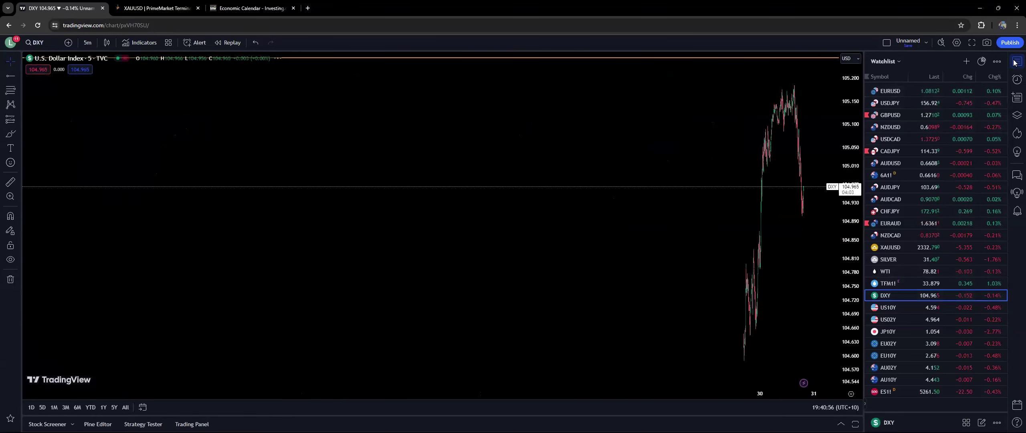
pyautogui.click(1014, 62)
pyautogui.moveTo(933, 164); pyautogui.dragTo(812, 160)
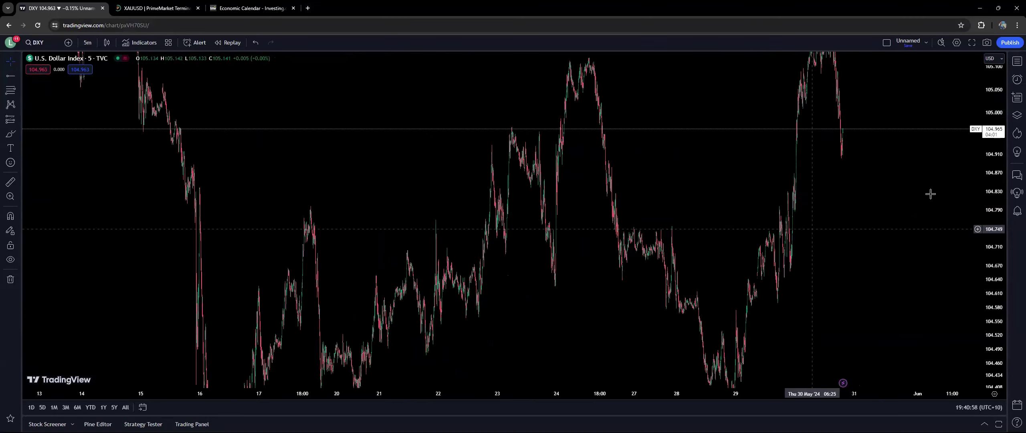
pyautogui.scroll(3, 930, 194)
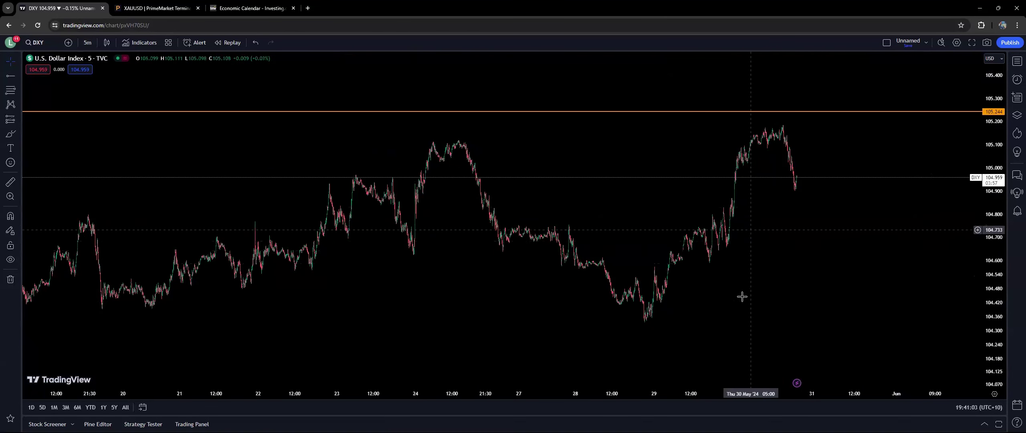
pyautogui.scroll(5, 918, 184)
pyautogui.moveTo(704, 253); pyautogui.dragTo(962, 243)
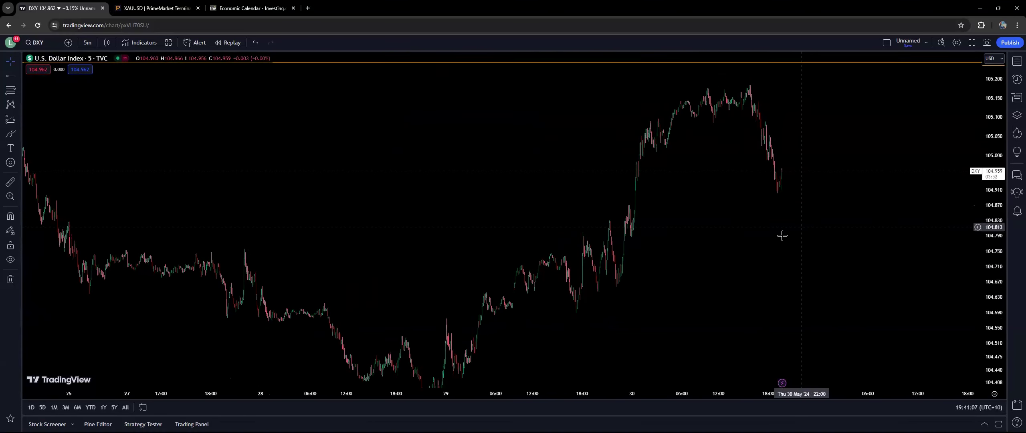
# Step: Circle DXY's 29–30 May rally with a freehand brush stroke and trace the rollover at its high with another
pyautogui.moveTo(782, 235); pyautogui.dragTo(773, 247)
pyautogui.moveTo(539, 252)
pyautogui.mouseDown()
pyautogui.moveTo(488, 327)
pyautogui.moveTo(746, 169)
pyautogui.moveTo(470, 271)
pyautogui.mouseUp()
pyautogui.moveTo(640, 152)
pyautogui.mouseDown()
pyautogui.moveTo(749, 112)
pyautogui.moveTo(782, 192)
pyautogui.mouseUp()
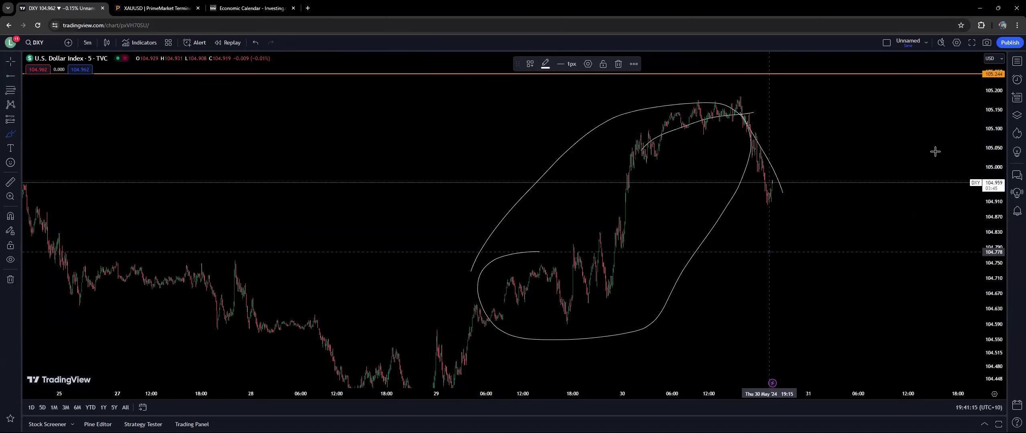
# Step: Switch the chart to US10Y and review the yield's move since 8 May relative to the 4.500% line, undoing the stray brush stroke
pyautogui.click(1017, 61)
pyautogui.click(923, 307)
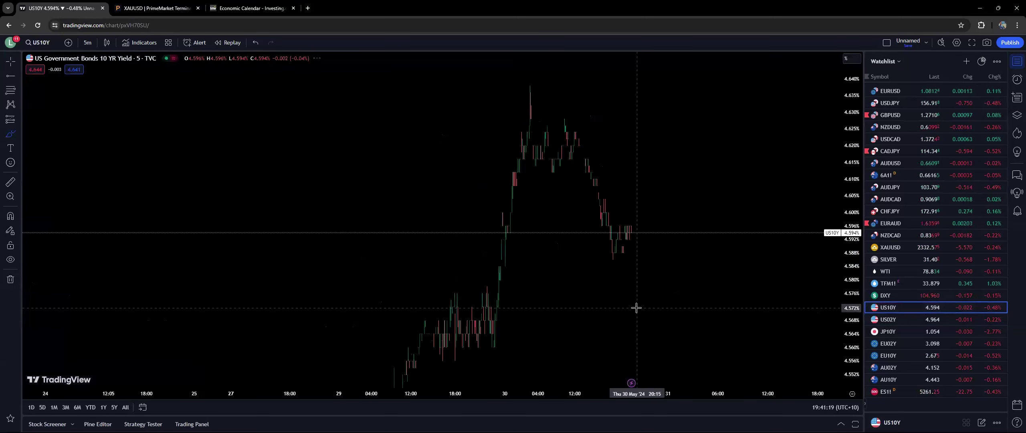
pyautogui.click(1017, 61)
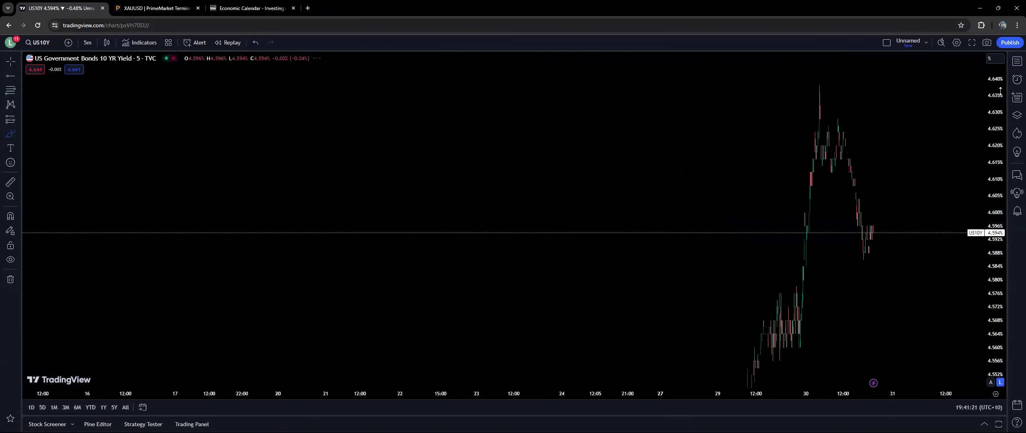
pyautogui.moveTo(1001, 91); pyautogui.dragTo(944, 288)
pyautogui.scroll(-3, 943, 288)
pyautogui.moveTo(839, 128); pyautogui.dragTo(930, 294)
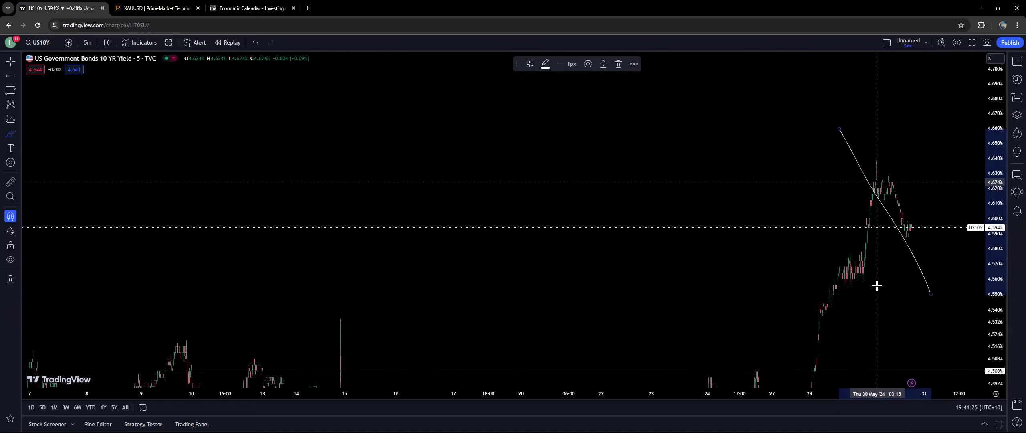
pyautogui.hotkey('ctrl', 'z')
pyautogui.moveTo(884, 294); pyautogui.dragTo(834, 135)
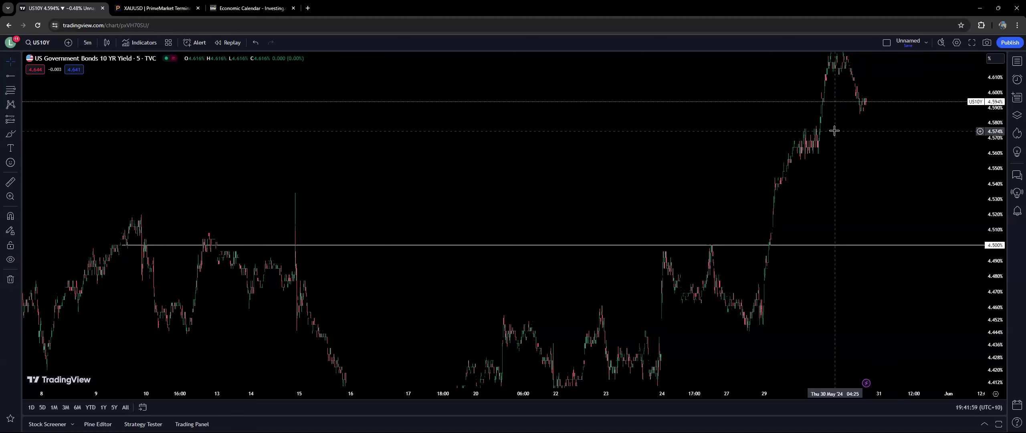
# Step: Return to the DXY chart and frame the circled 29–30 May rally alongside the price action since 16 May
pyautogui.click(1015, 61)
pyautogui.click(898, 295)
pyautogui.click(1017, 61)
pyautogui.moveTo(926, 273)
pyautogui.mouseDown()
pyautogui.moveTo(923, 237)
pyautogui.moveTo(759, 228)
pyautogui.mouseUp()
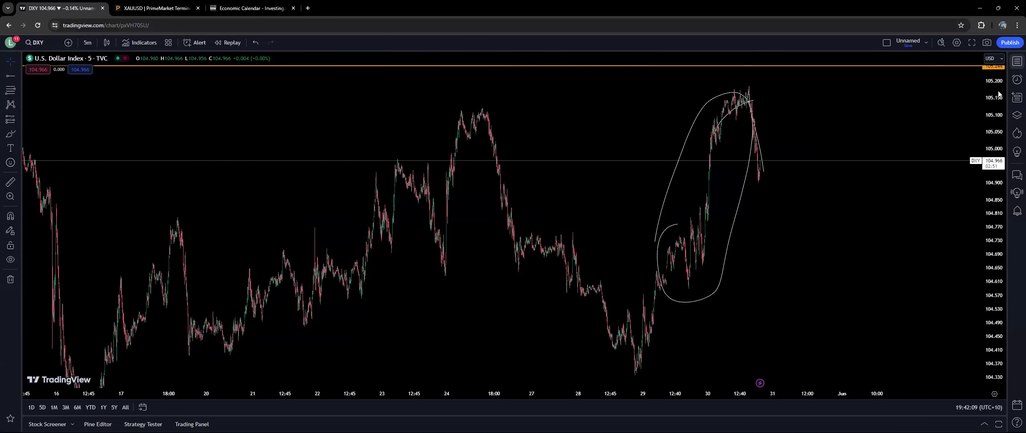
# Step: Compare the late-May moves of US10Y and DXY by alternating between the two charts
pyautogui.click(1017, 61)
pyautogui.click(900, 307)
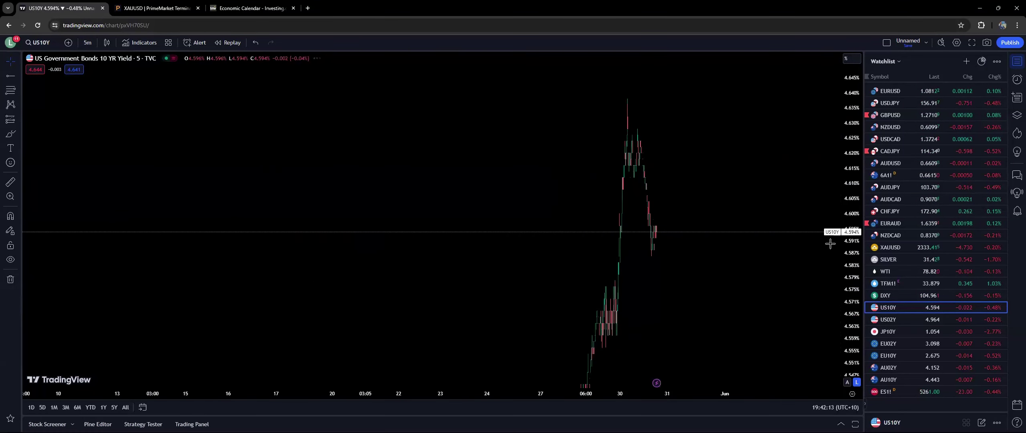
pyautogui.click(969, 297)
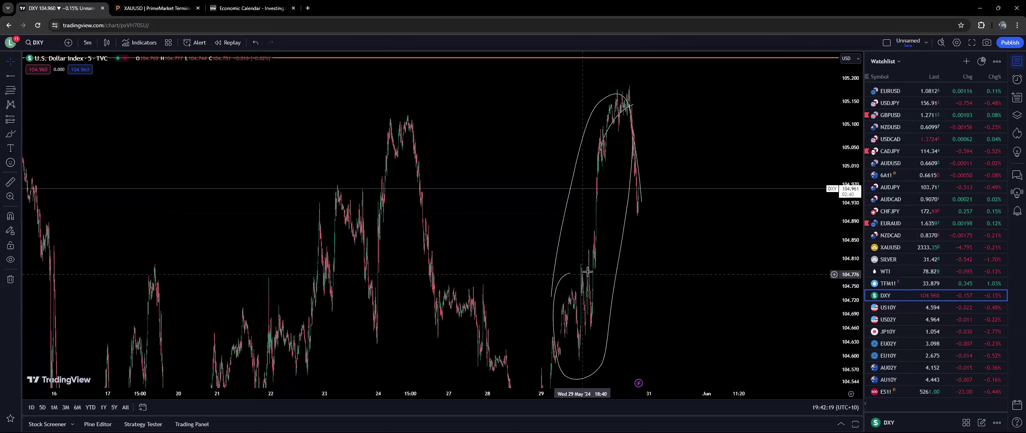
pyautogui.click(890, 307)
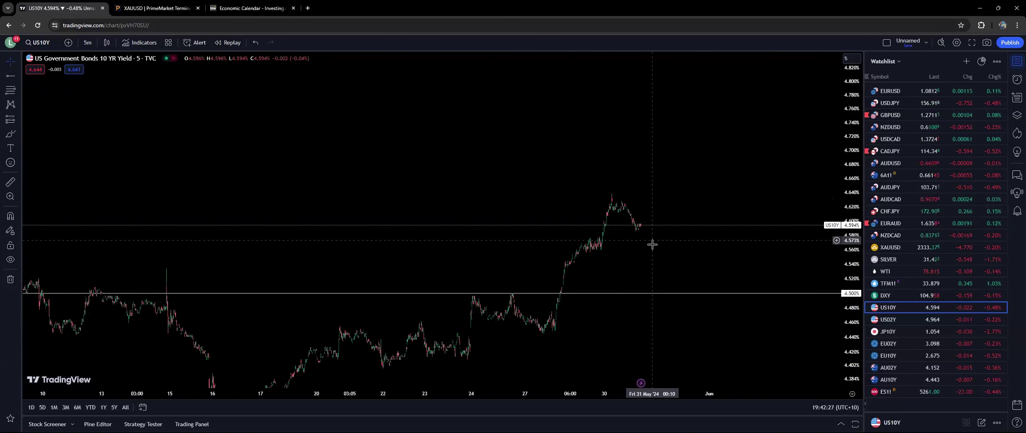
pyautogui.press('Up')
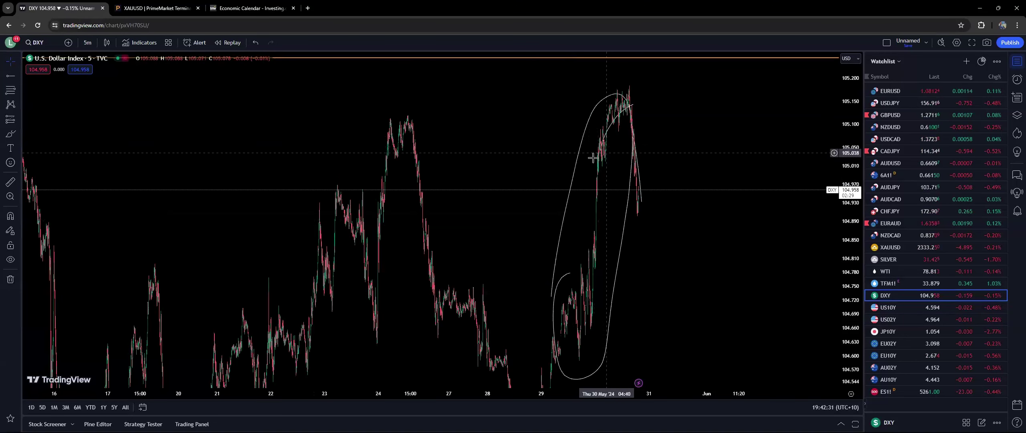
# Step: Remove all drawings from the DXY chart and hide the watchlist
pyautogui.scroll(3, 648, 304)
pyautogui.scroll(-3, 702, 276)
pyautogui.click(11, 278)
pyautogui.click(58, 279)
pyautogui.click(1017, 61)
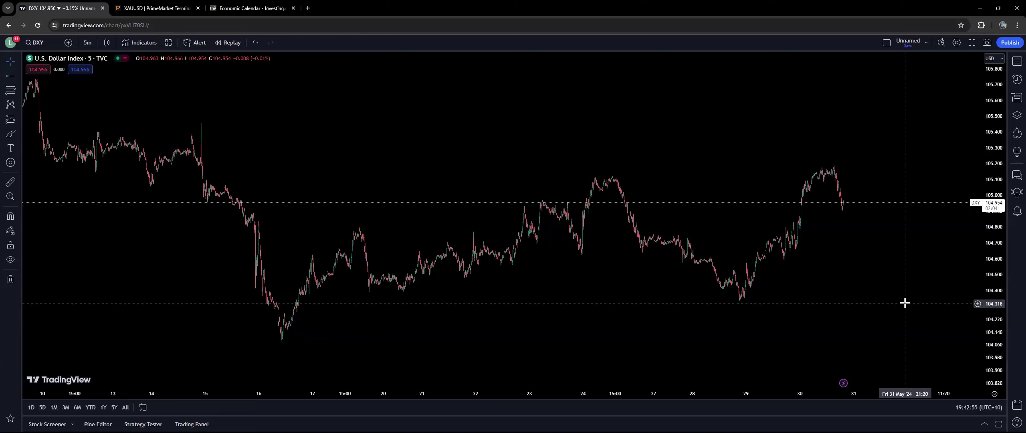
# Step: Search Google in a new browser tab for "fomc fed member laid off"
pyautogui.click(307, 8)
pyautogui.write('FOMC ')
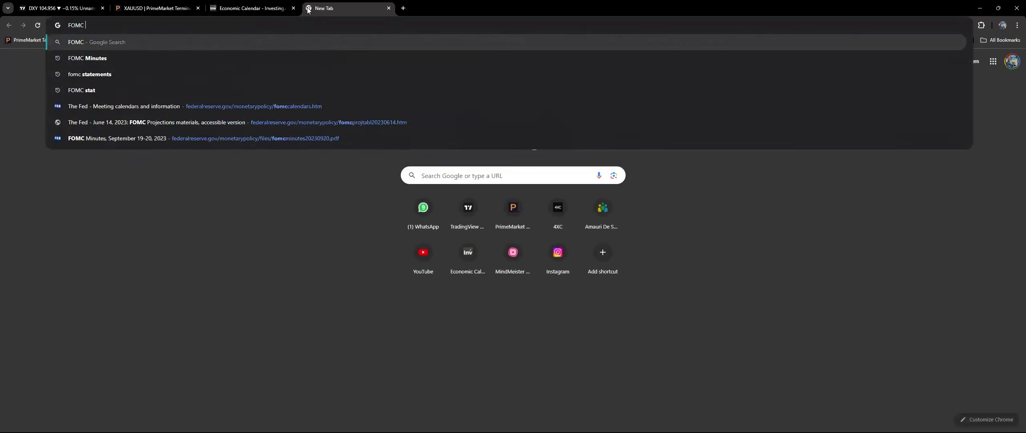
pyautogui.write('FED me')
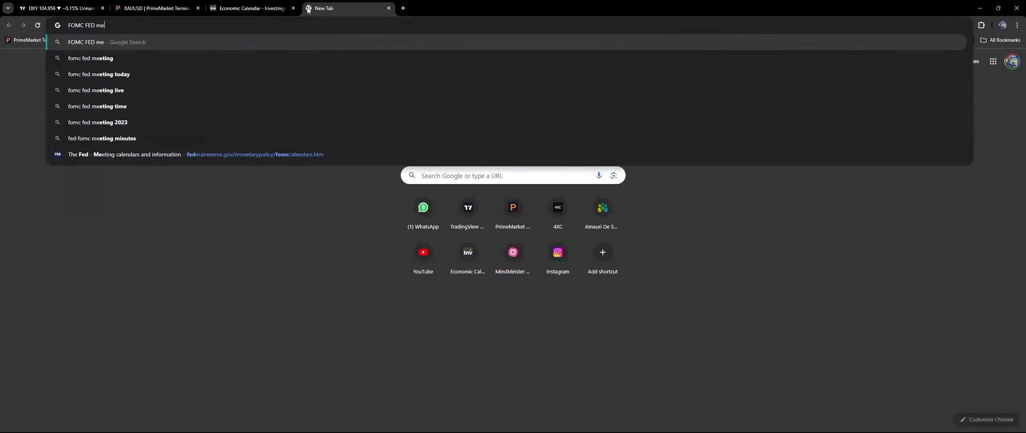
pyautogui.write('mber')
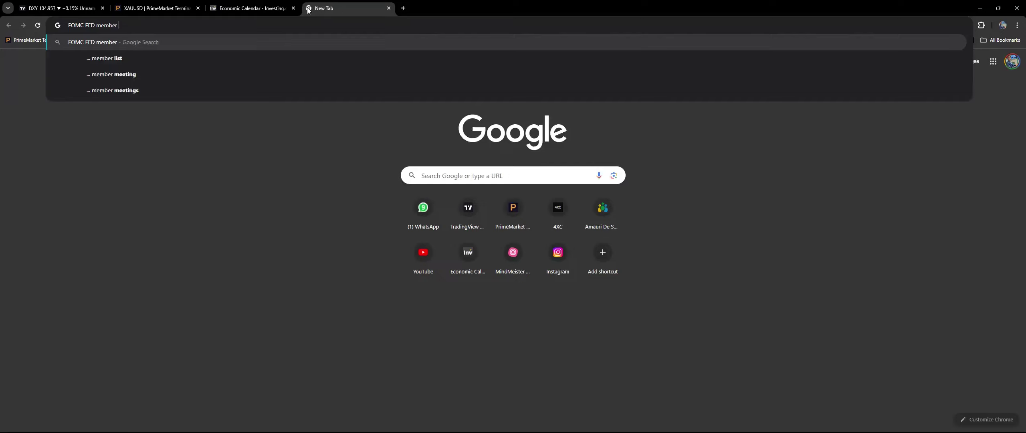
pyautogui.write(' laid')
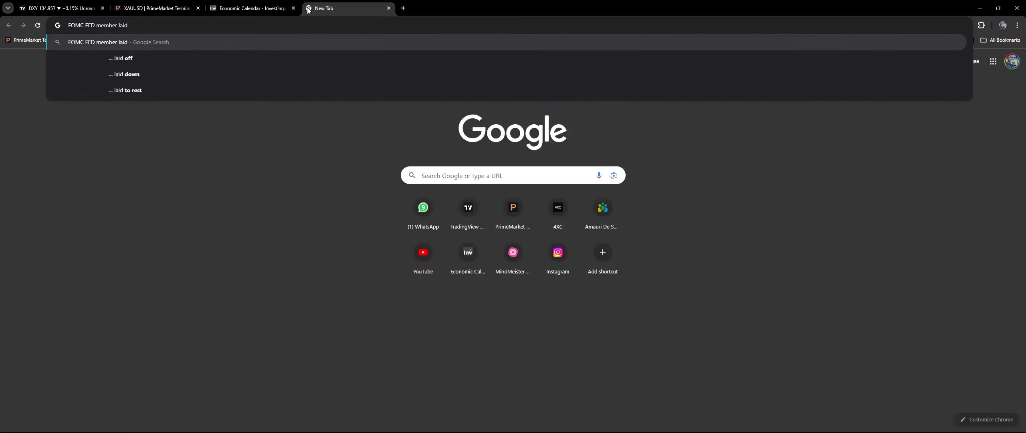
pyautogui.press('Down')
pyautogui.press('Return')
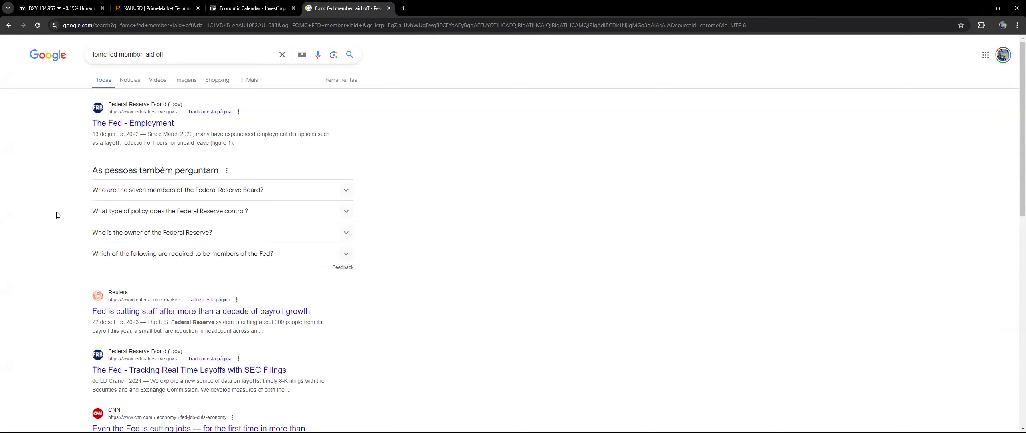
# Step: Look through the search results about Federal Reserve layoffs, and return to the TradingView DXY chart, closing the advertisement
pyautogui.scroll(-3, 56, 216)
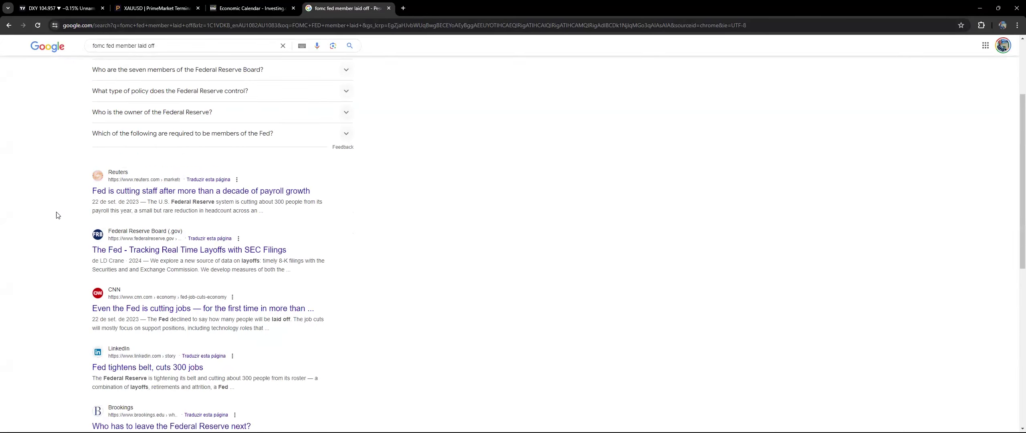
pyautogui.scroll(-3, 57, 215)
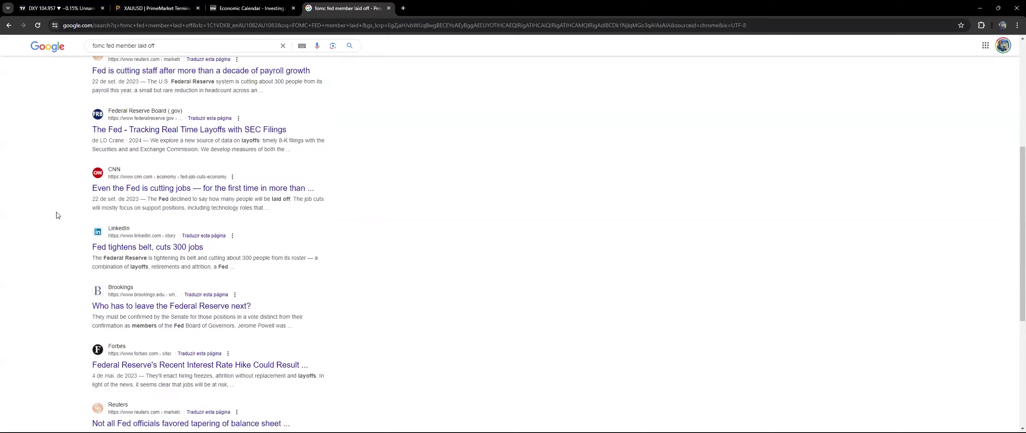
pyautogui.scroll(-5, 56, 215)
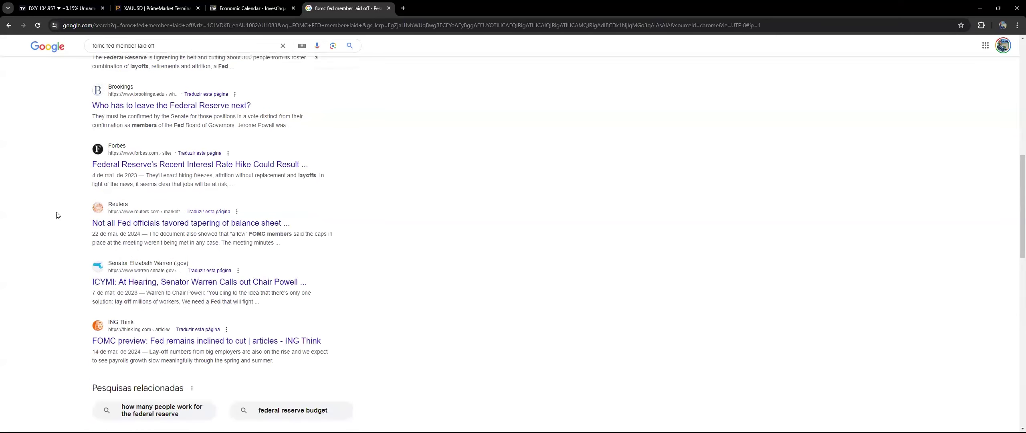
pyautogui.scroll(5, 57, 215)
pyautogui.scroll(-4, 57, 216)
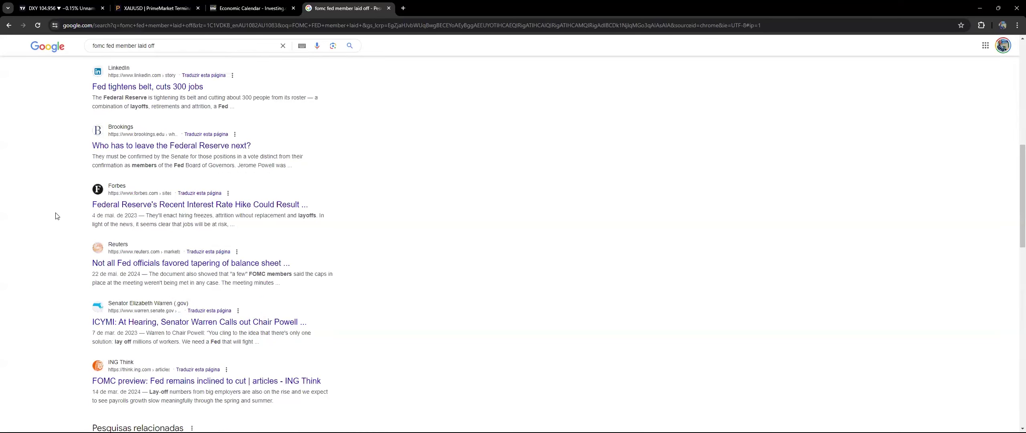
pyautogui.scroll(10, 56, 213)
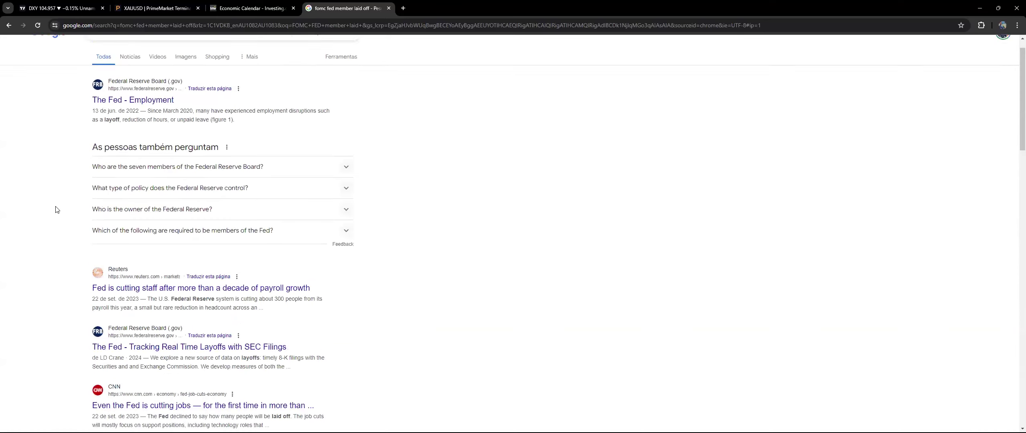
pyautogui.click(60, 8)
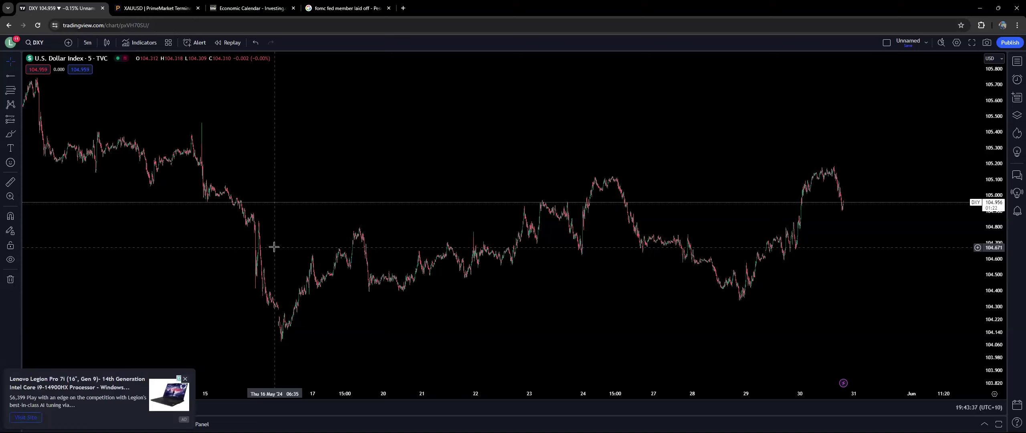
pyautogui.click(185, 379)
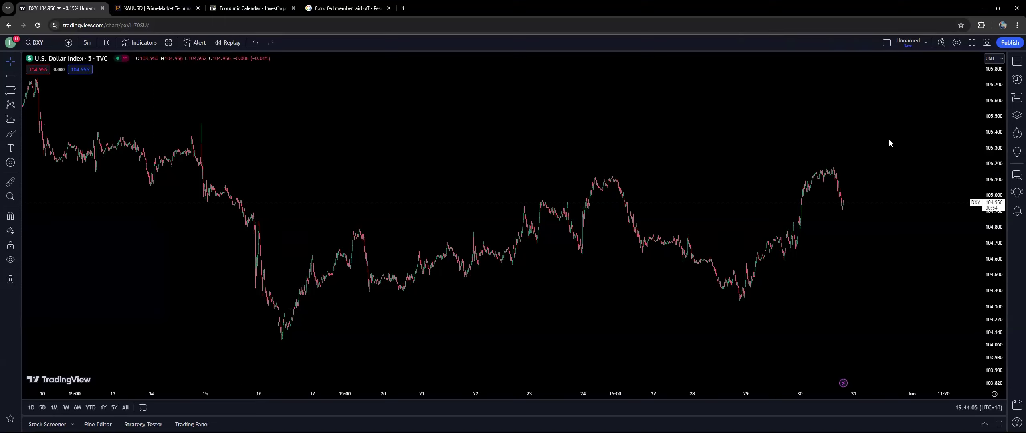
# Step: Open the bookmarked CME FedWatch Tool in a new browser tab and bring its target rate probabilities chart into view
pyautogui.hotkey('ctrl', 't')
pyautogui.click(964, 39)
pyautogui.click(856, 116)
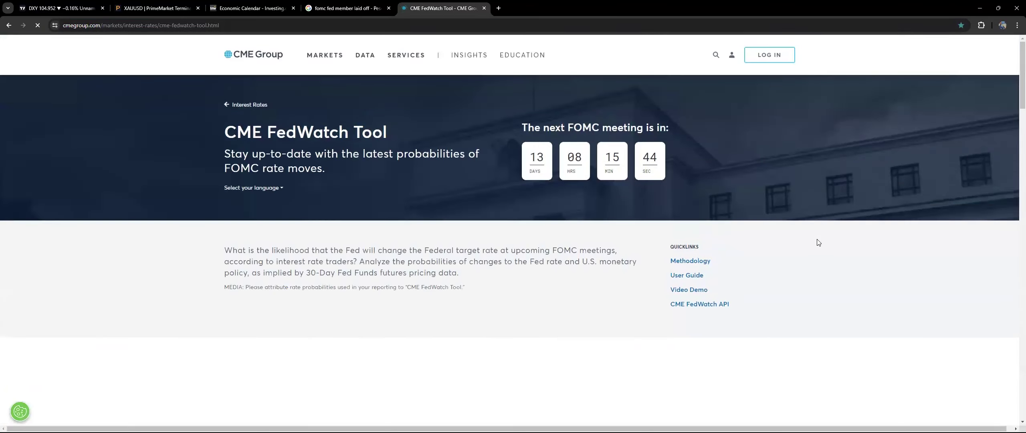
pyautogui.scroll(-4, 744, 238)
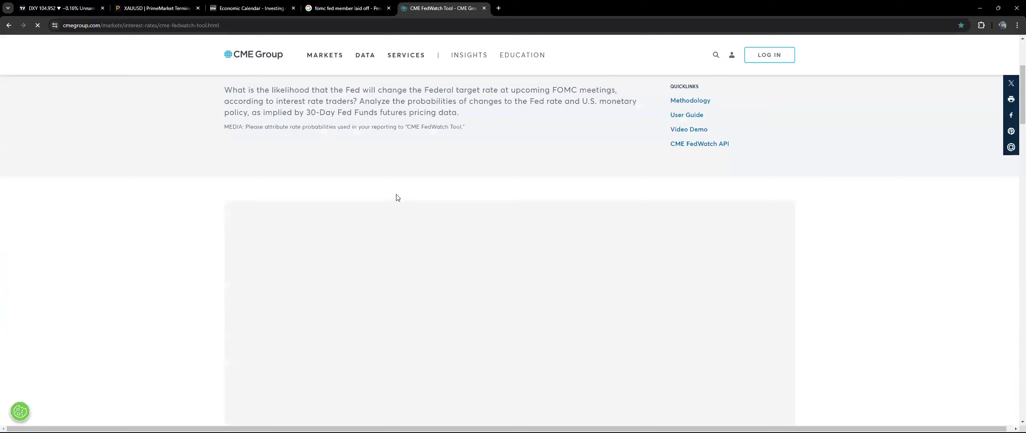
pyautogui.scroll(-2, 397, 197)
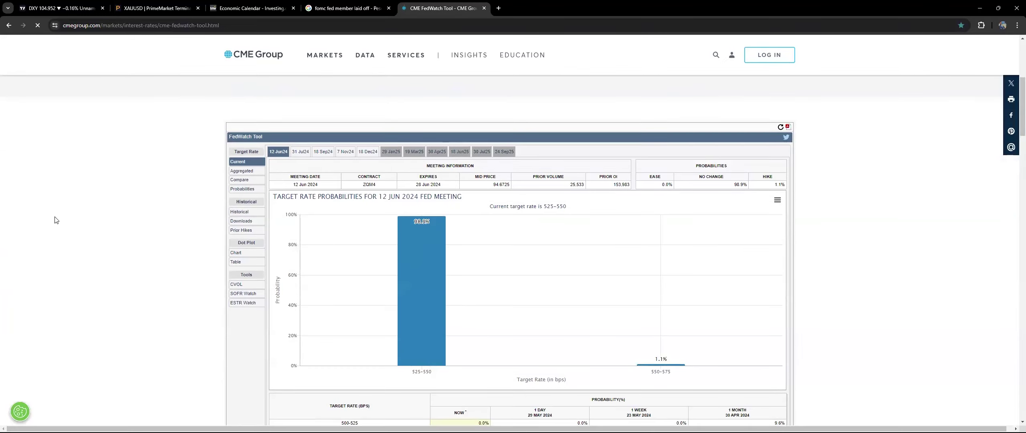
# Step: Examine the FedWatch target rate probabilities for the 18 September, 7 November and 18 December 2024 Fed meetings
pyautogui.click(323, 151)
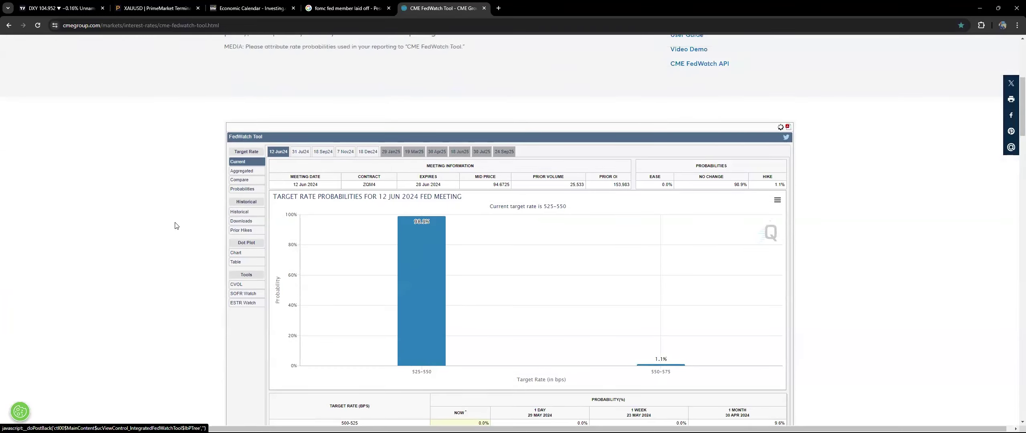
pyautogui.scroll(-2, 174, 225)
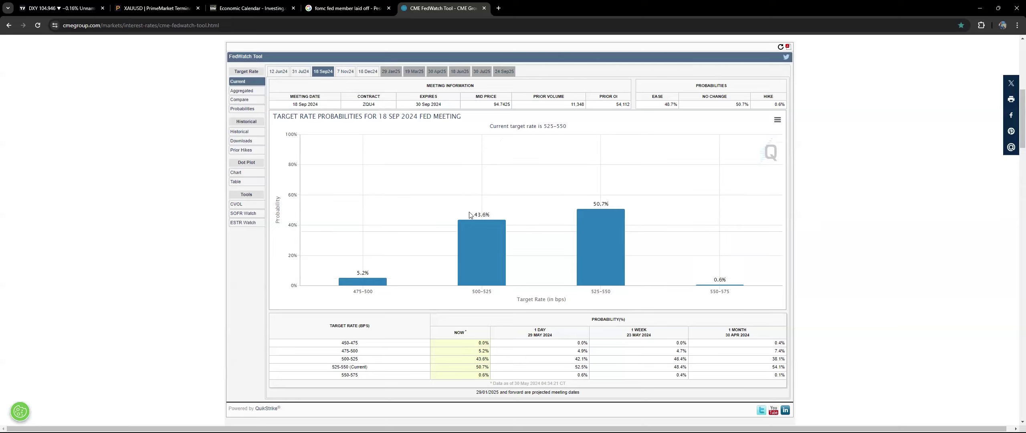
pyautogui.click(347, 72)
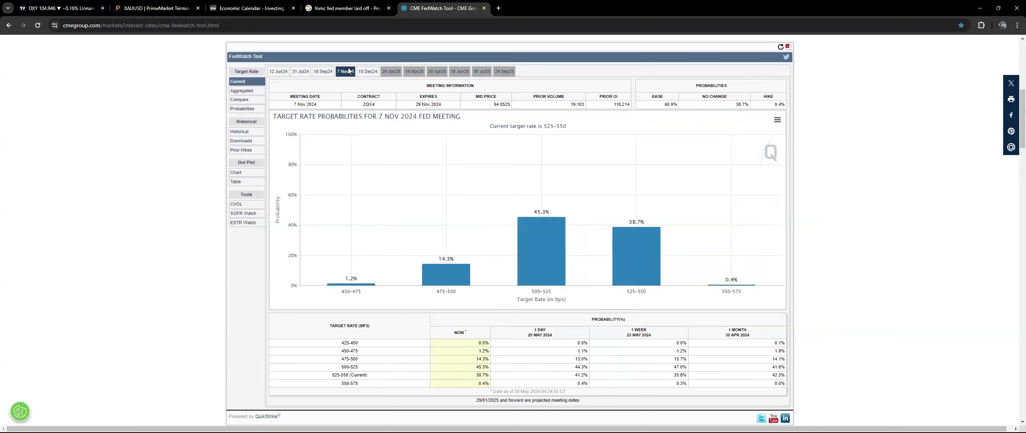
pyautogui.click(374, 73)
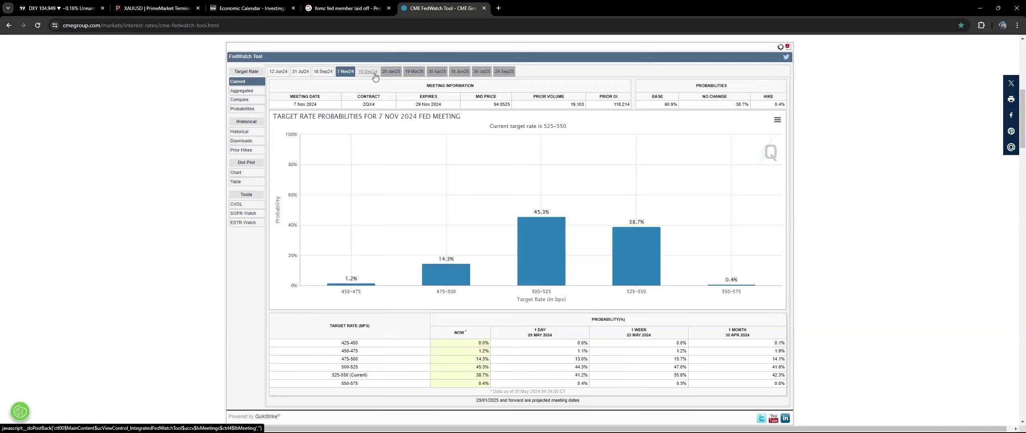